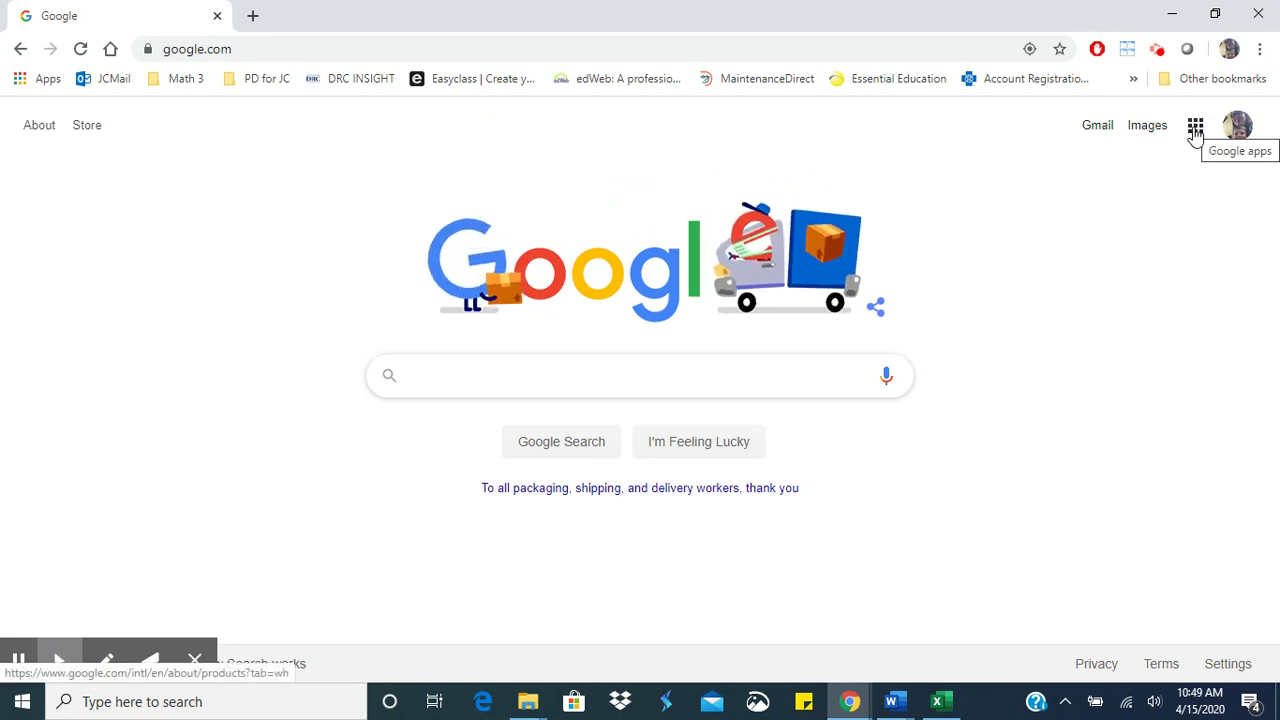
# - Switch Google Search to the second signed-in Google account
pyautogui.click(1195, 132)
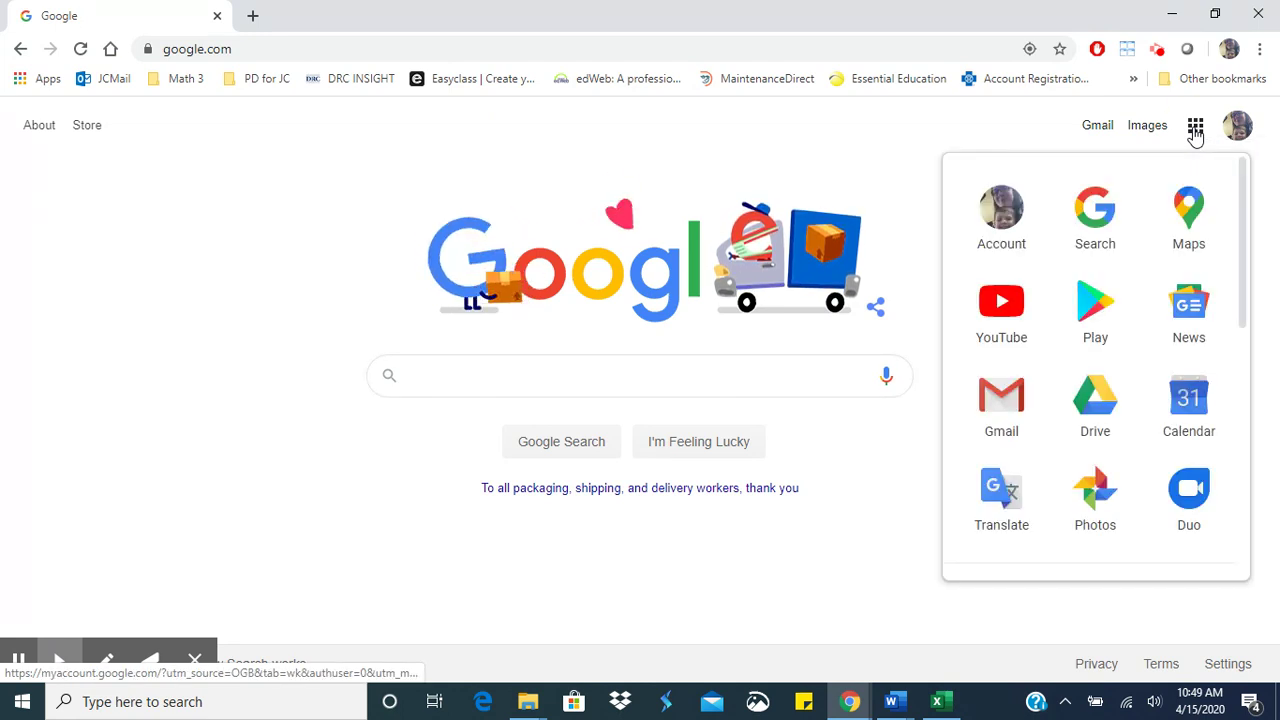
pyautogui.click(1239, 130)
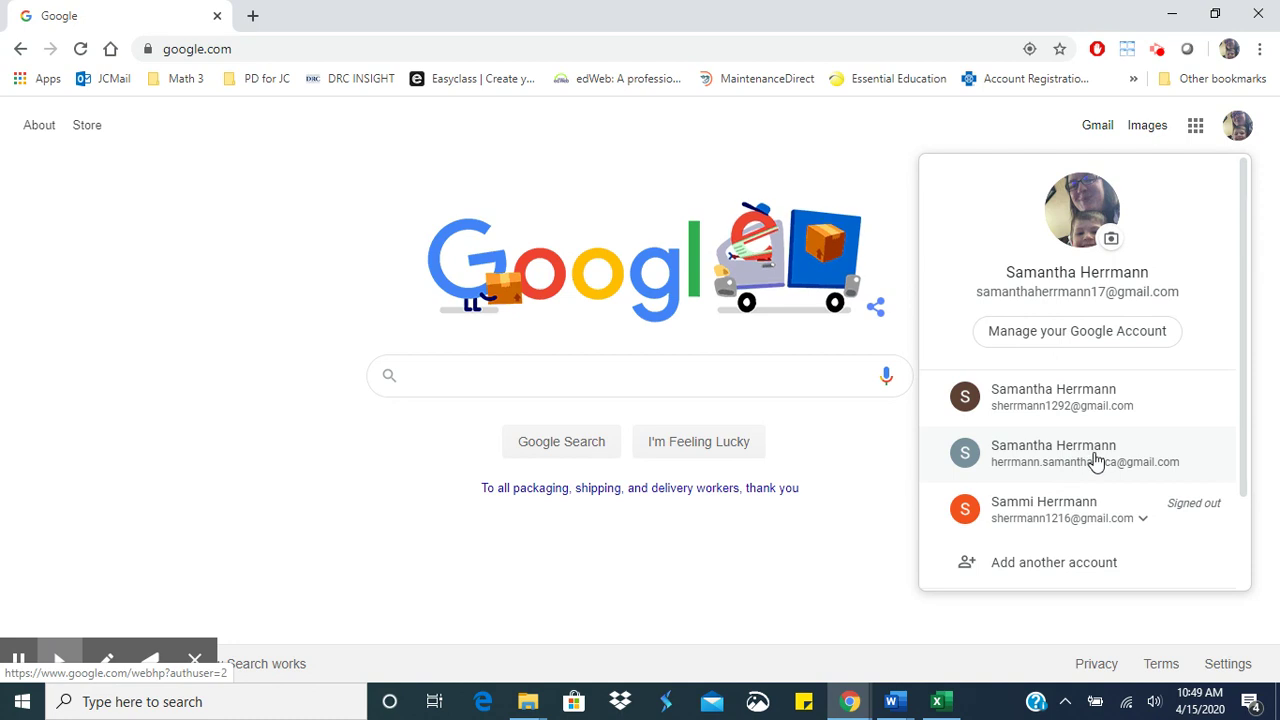
pyautogui.click(1097, 460)
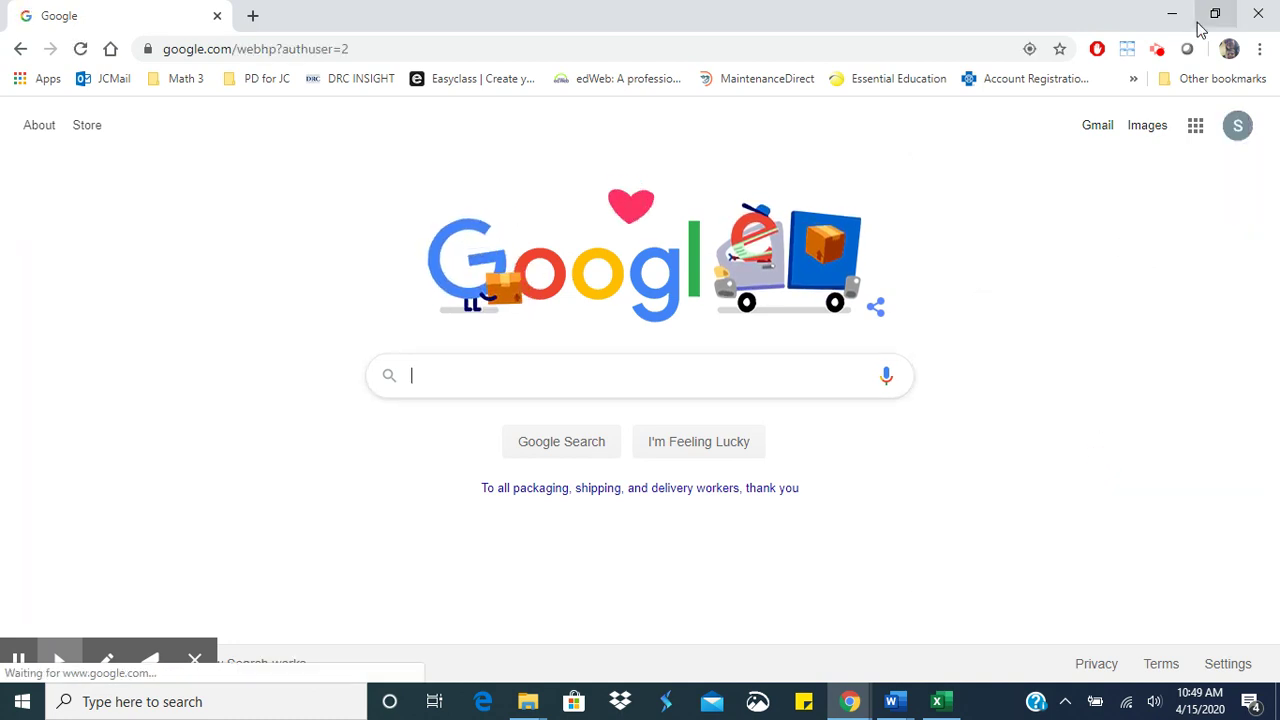
# - Launch Google Classroom from the Google apps grid to see the class dashboard
pyautogui.click(1195, 125)
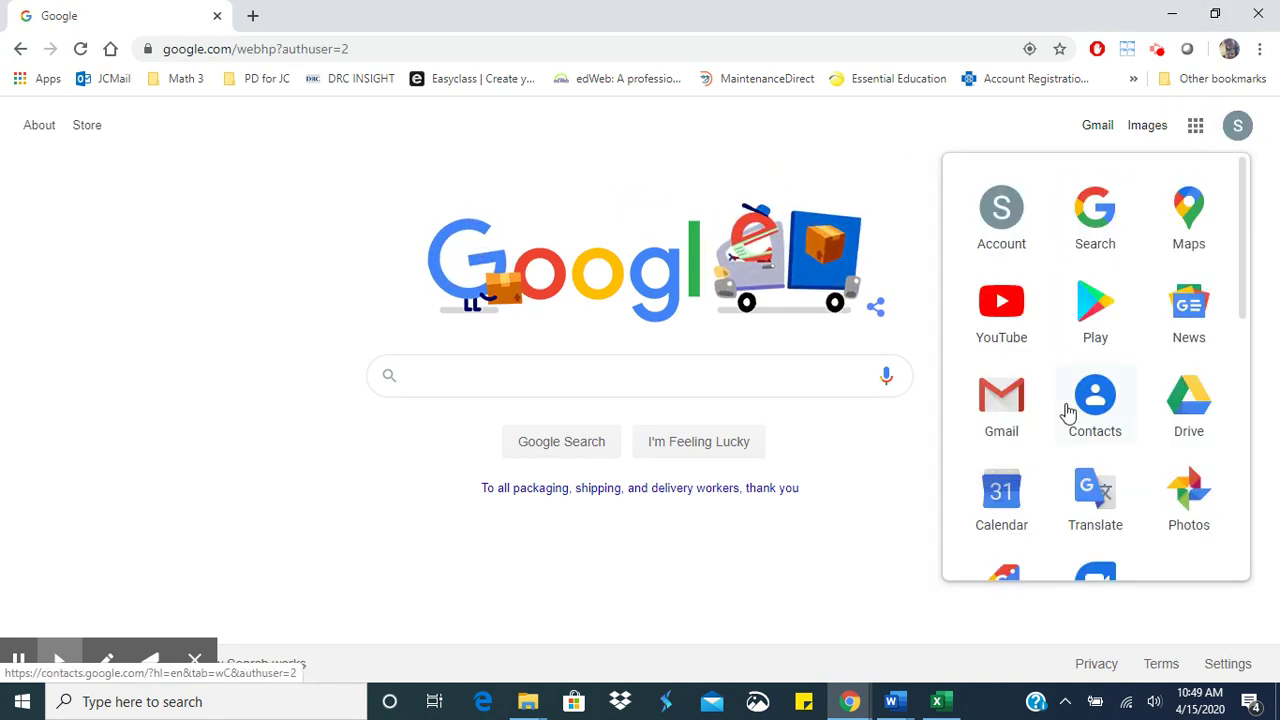
pyautogui.scroll(-3, 1070, 458)
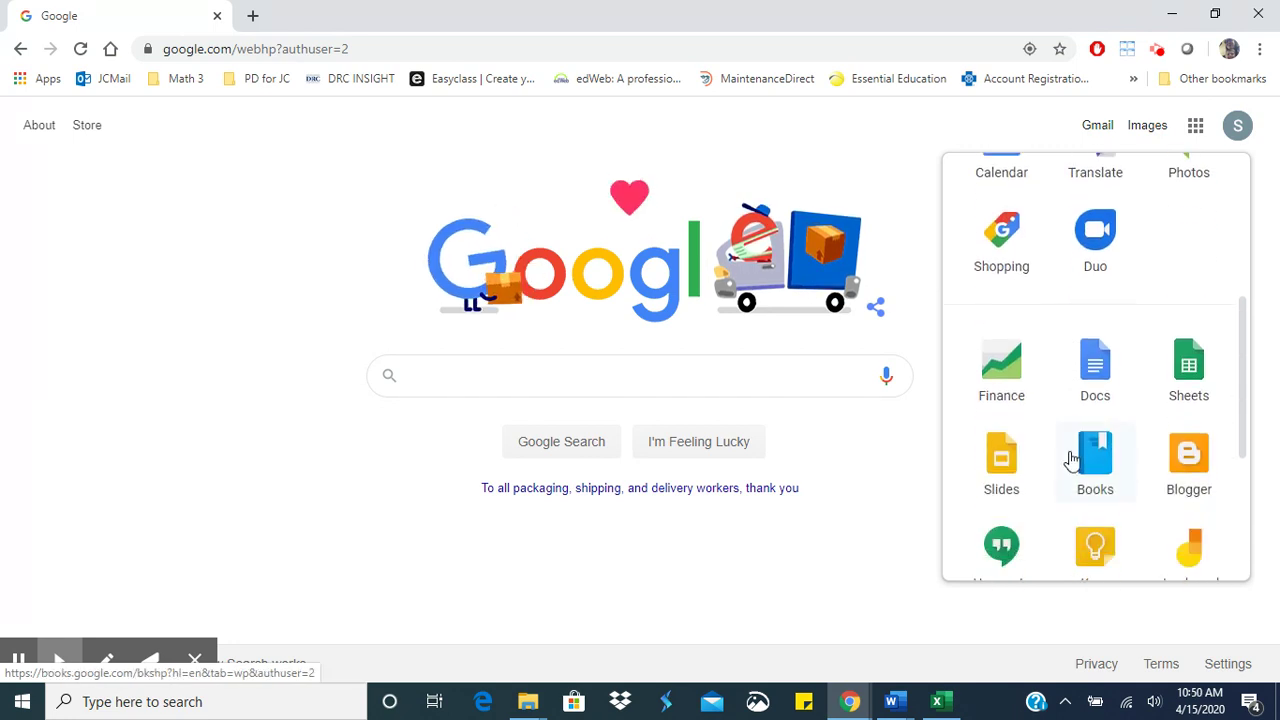
pyautogui.scroll(-2, 1070, 458)
pyautogui.click(1005, 450)
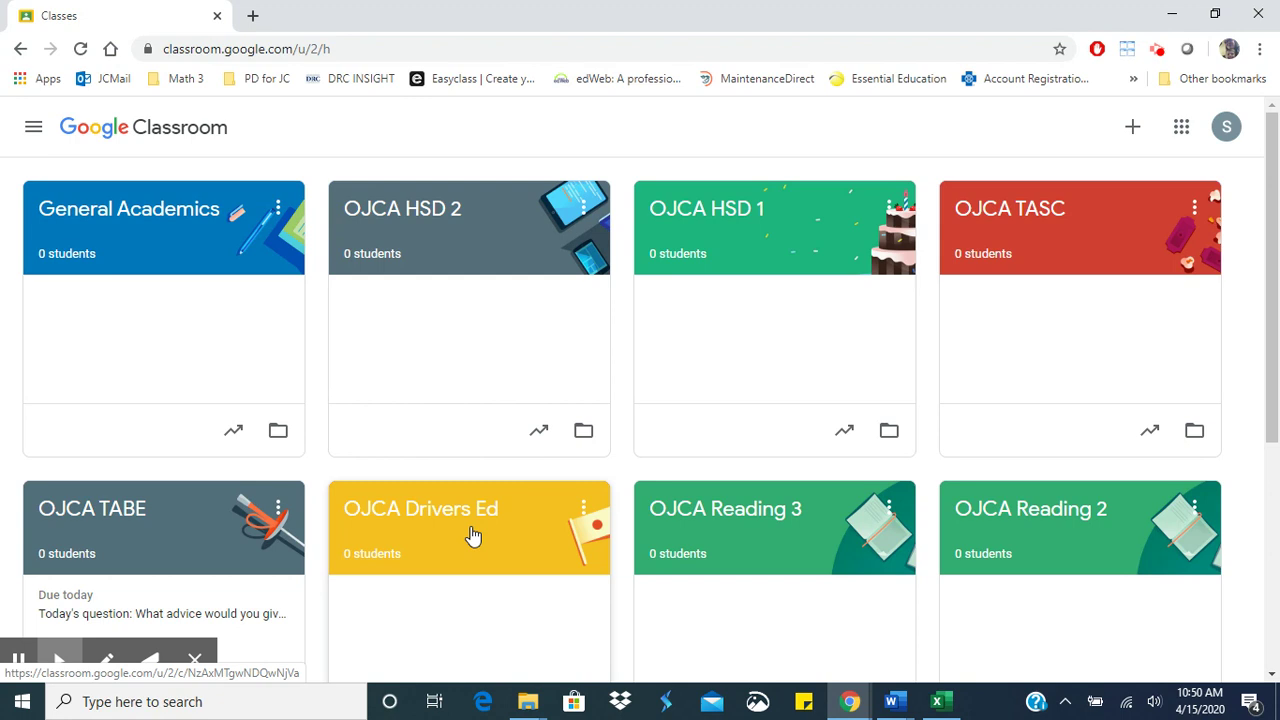
# - Rename the General Academics class to 'OJCA General Academics'
pyautogui.click(277, 209)
pyautogui.click(229, 286)
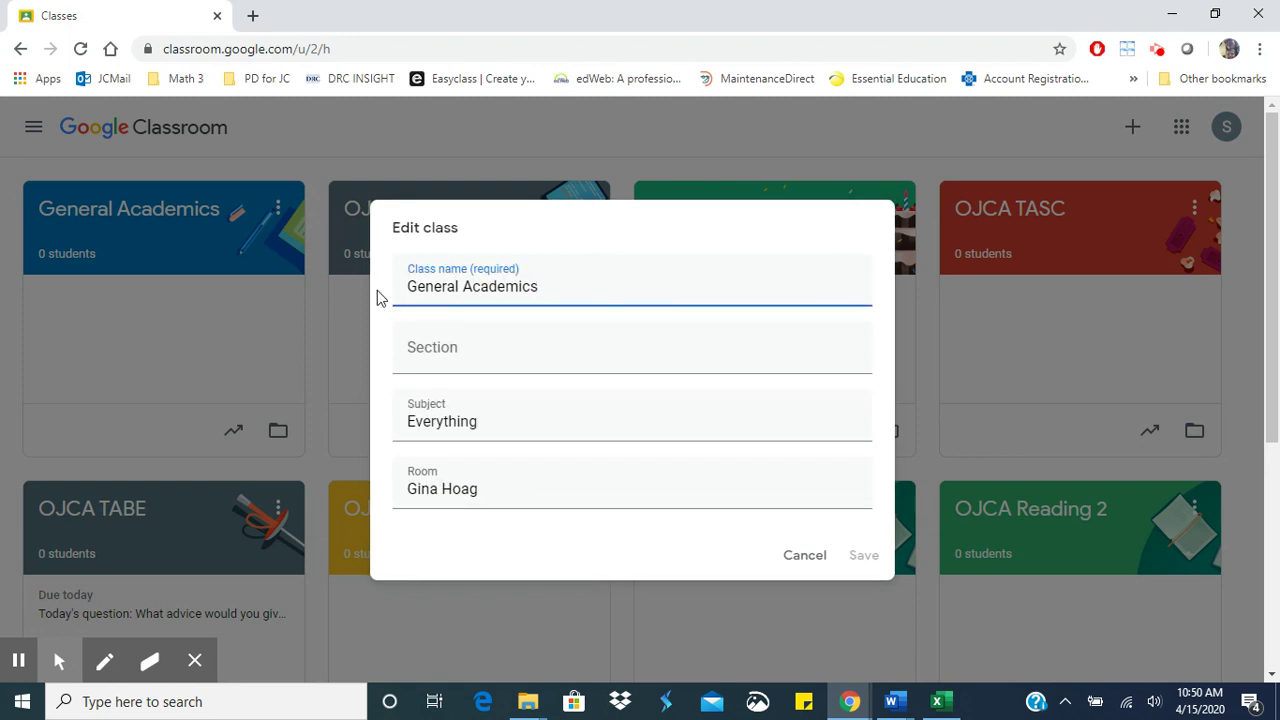
pyautogui.click(408, 287)
pyautogui.write('OJ')
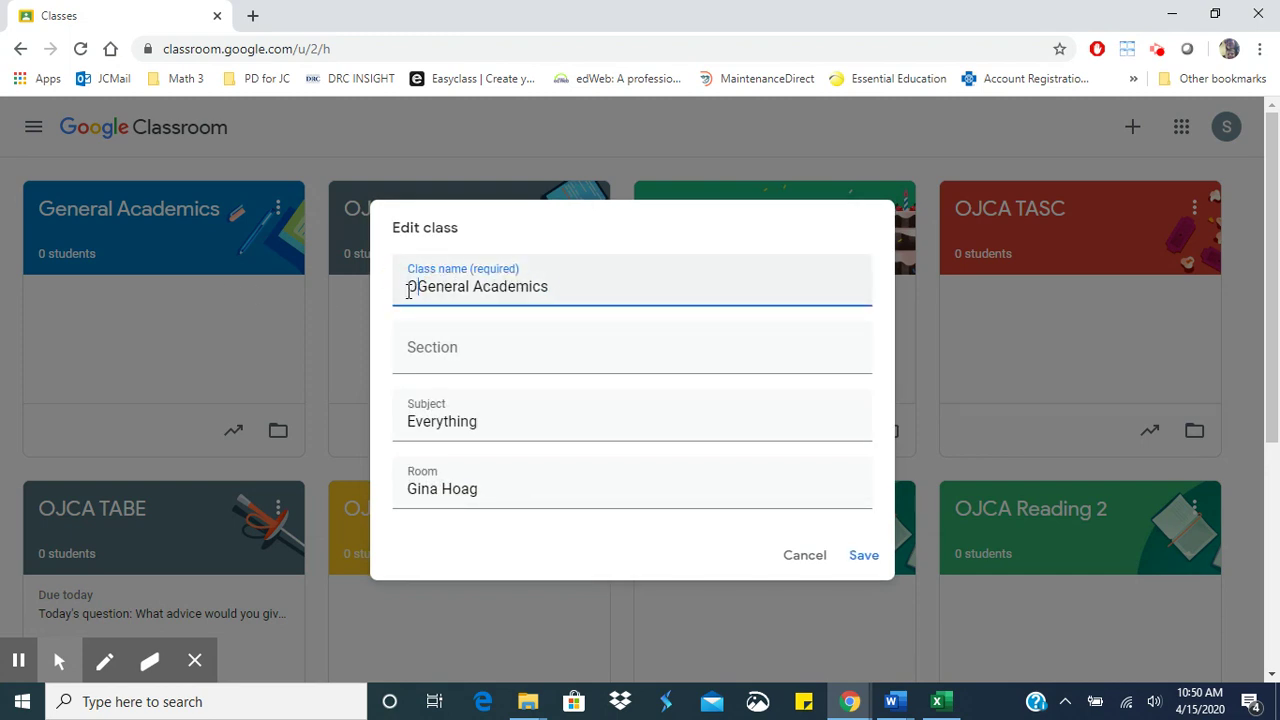
pyautogui.write('CA')
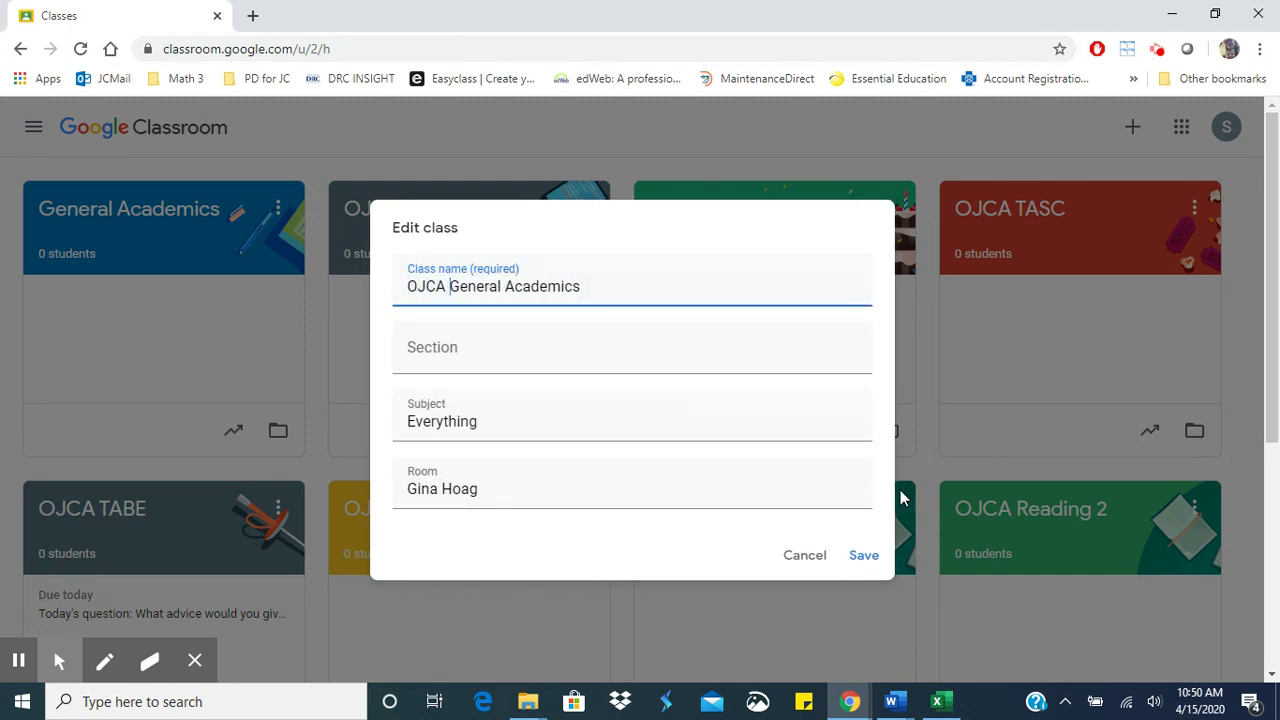
pyautogui.click(865, 558)
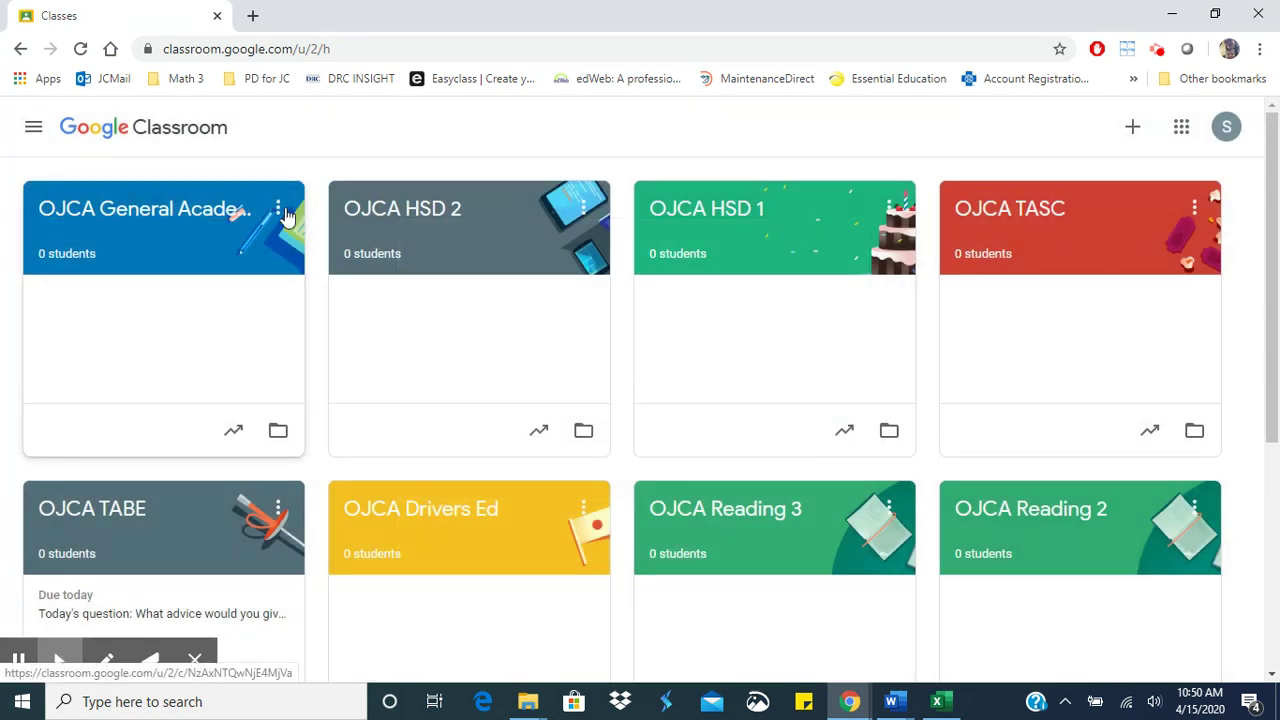
# - Move OJCA General Academics after OJCA Math, and drag OJCA Math to the first spot
pyautogui.click(285, 211)
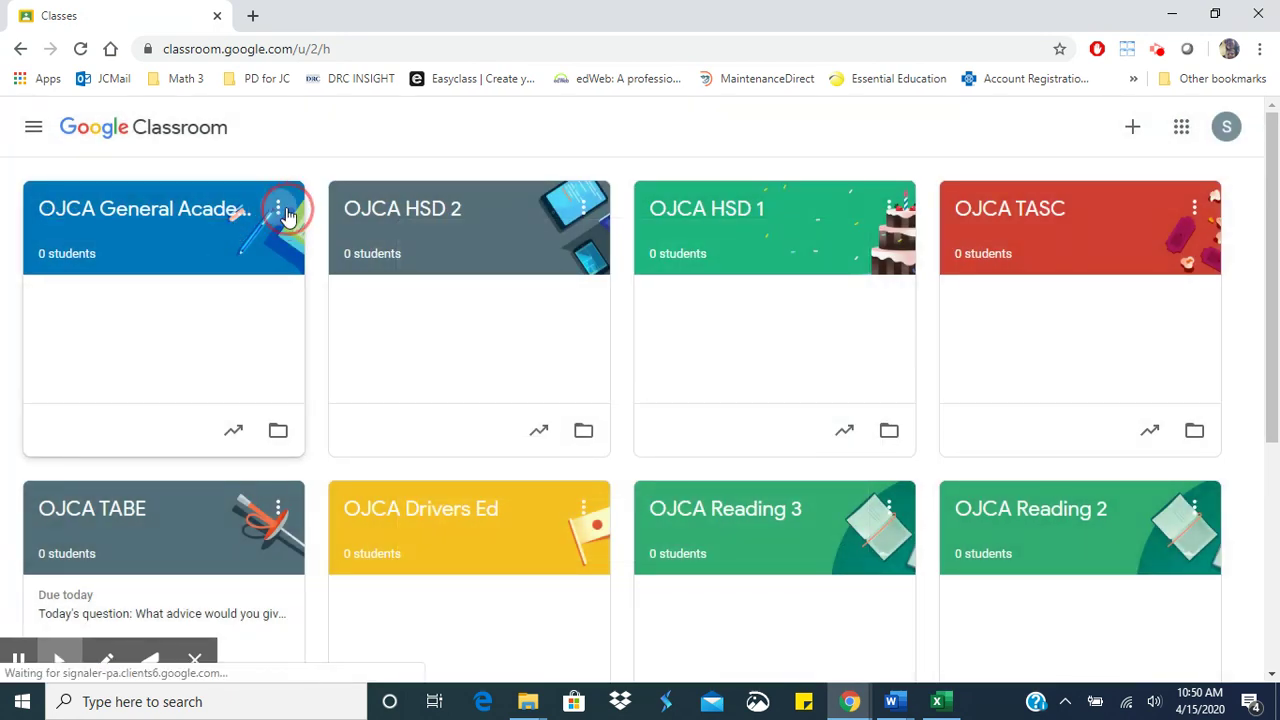
pyautogui.click(257, 250)
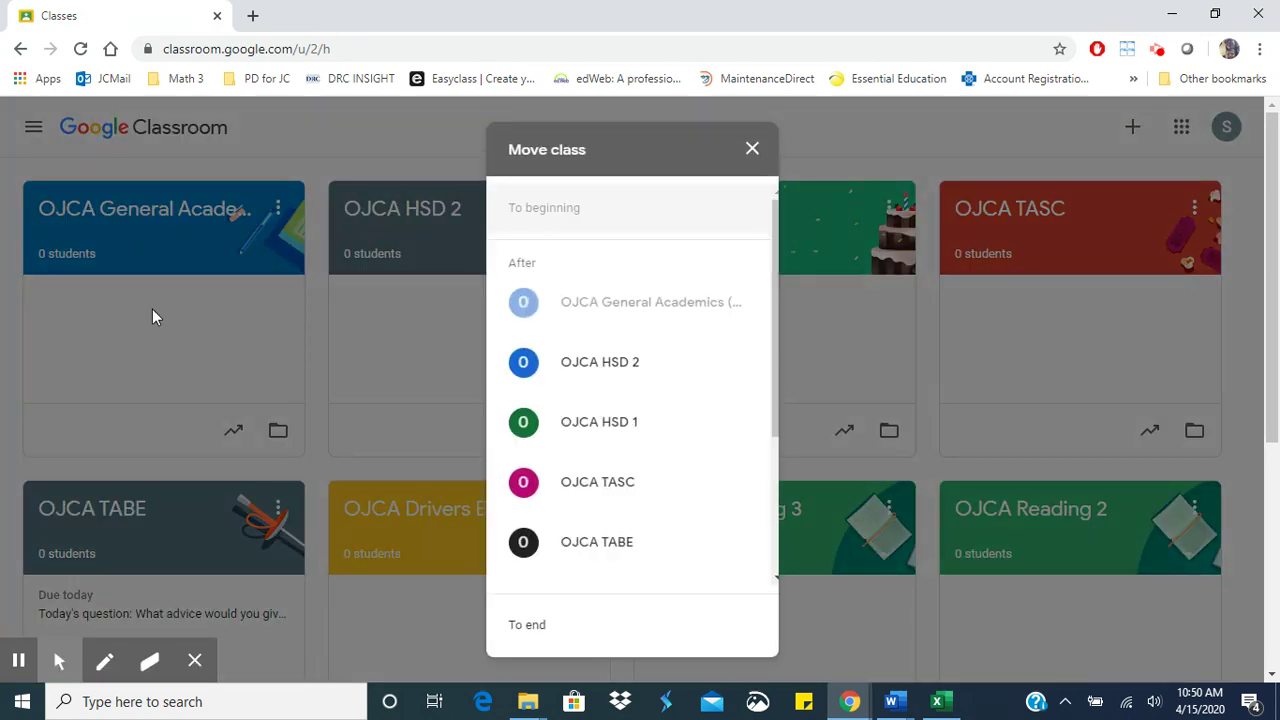
pyautogui.scroll(-3, 660, 510)
pyautogui.click(617, 562)
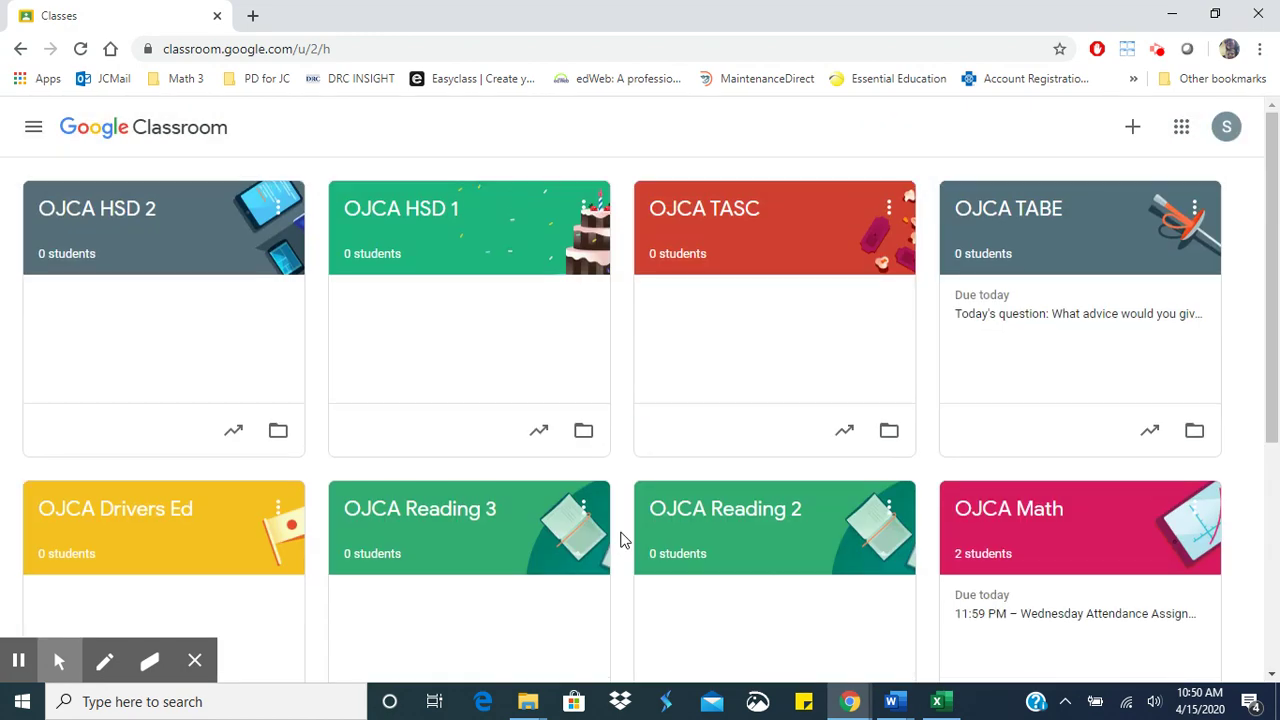
pyautogui.moveTo(1040, 505); pyautogui.dragTo(128, 200)
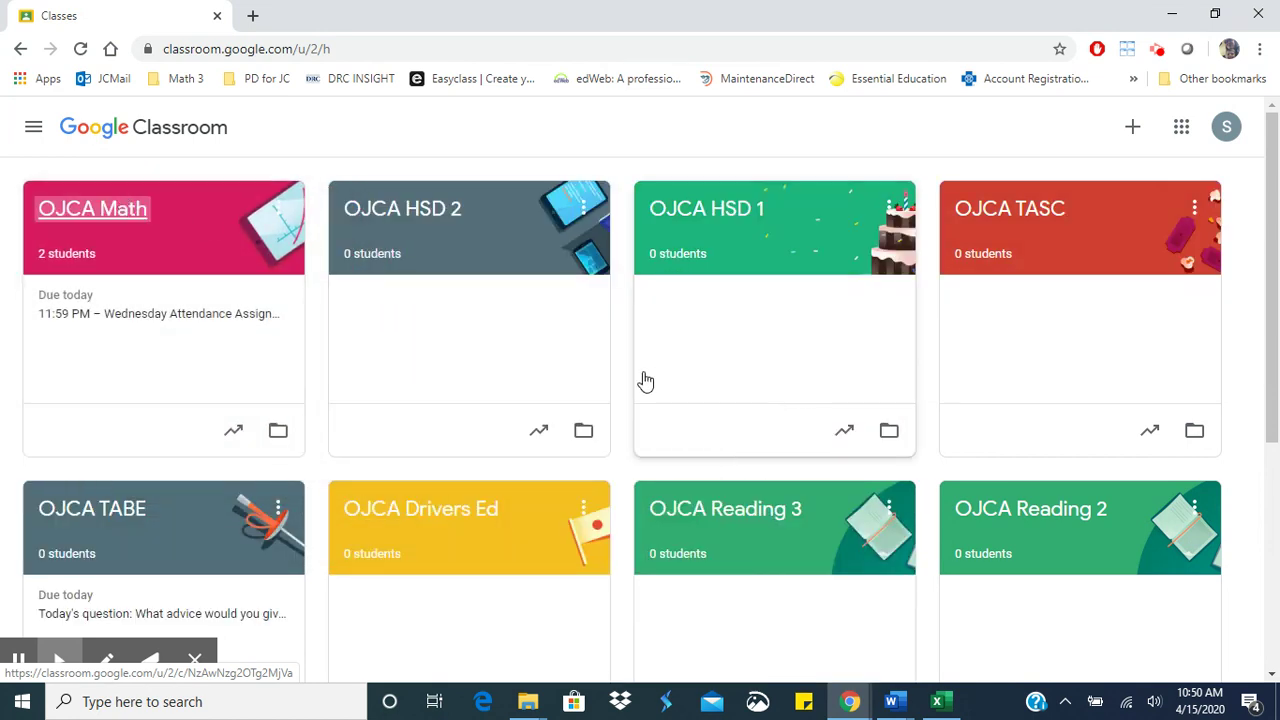
# - Open OJCA Math, review its Stream and Classwork, then show its People list
pyautogui.click(224, 220)
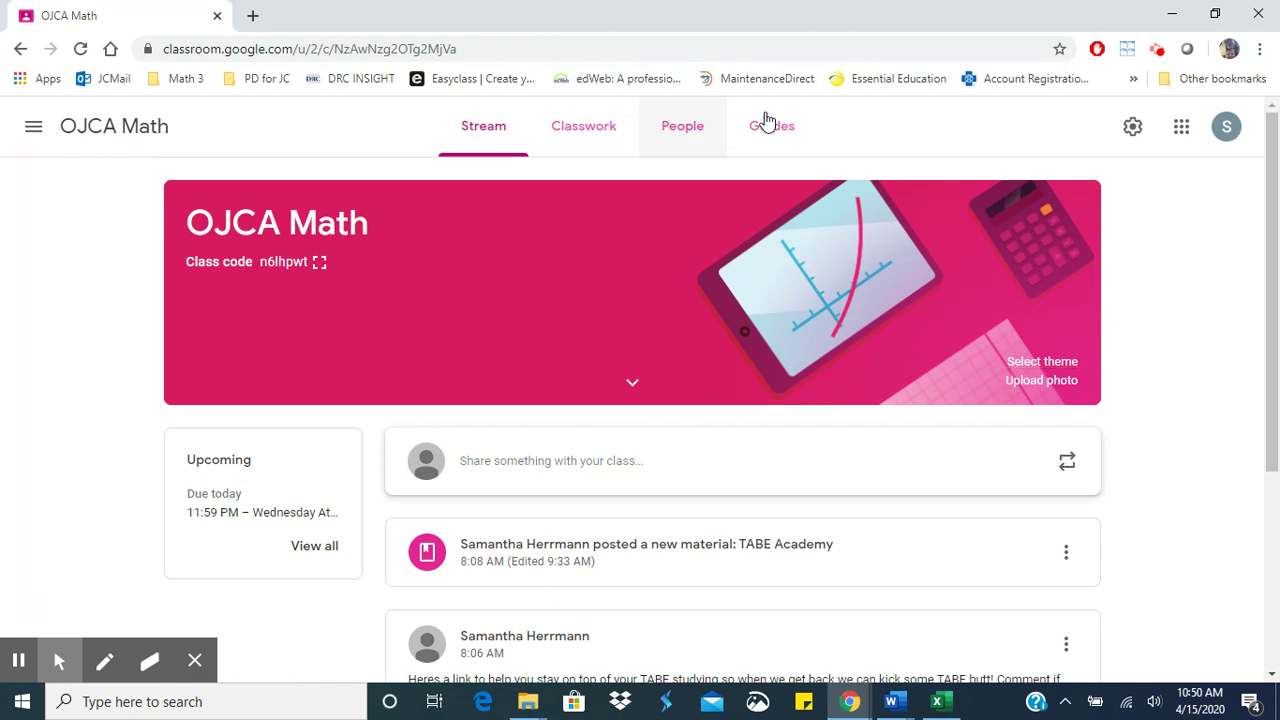
pyautogui.scroll(-1, 701, 462)
pyautogui.scroll(-3, 703, 466)
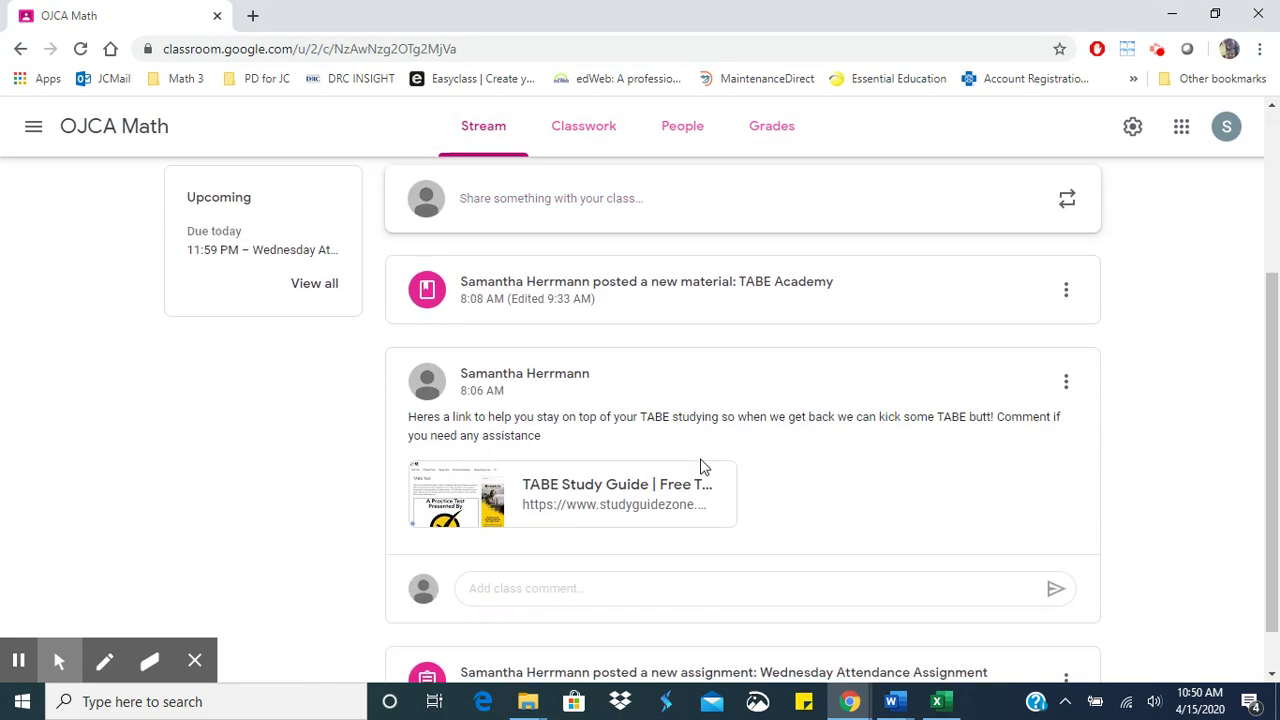
pyautogui.scroll(3, 703, 465)
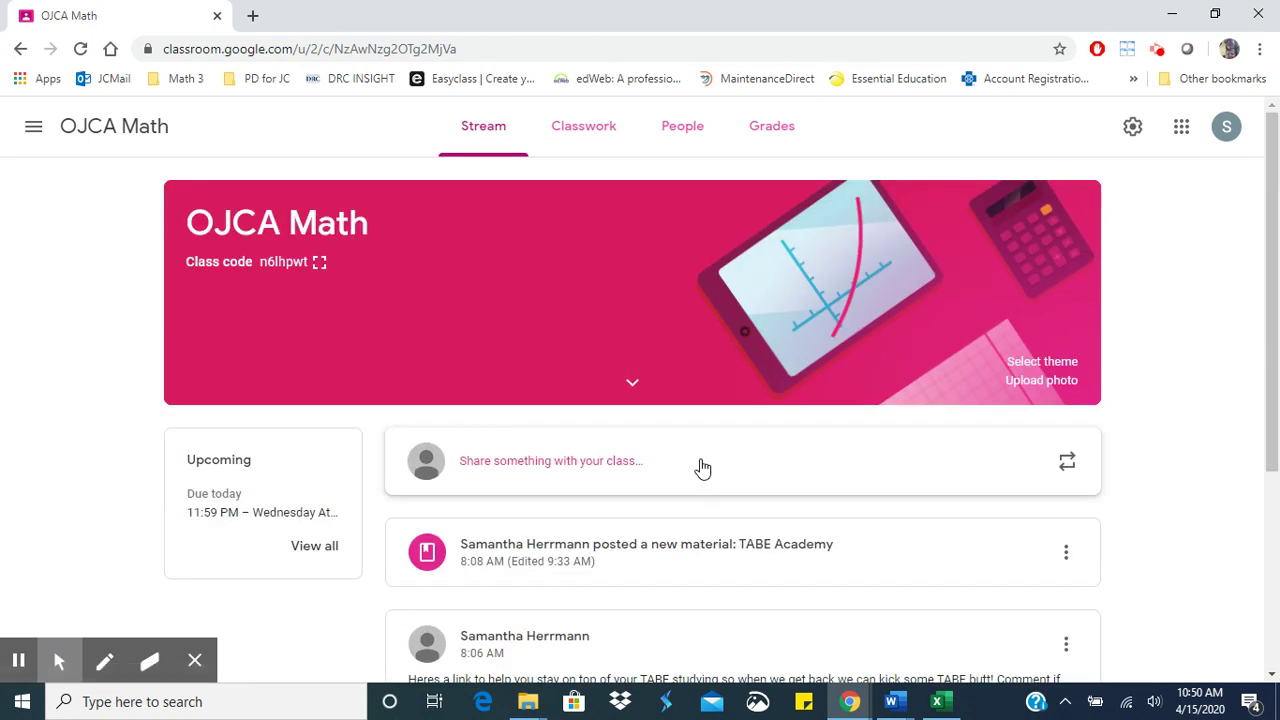
pyautogui.click(590, 129)
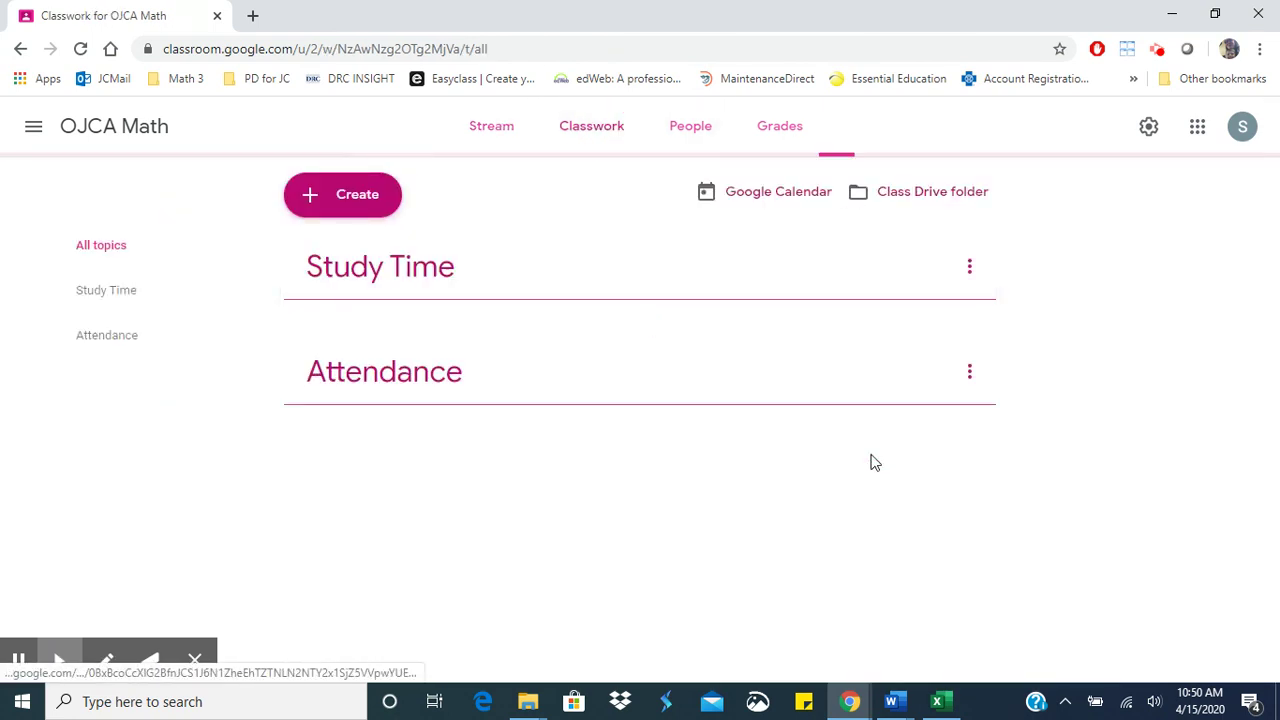
pyautogui.click(708, 138)
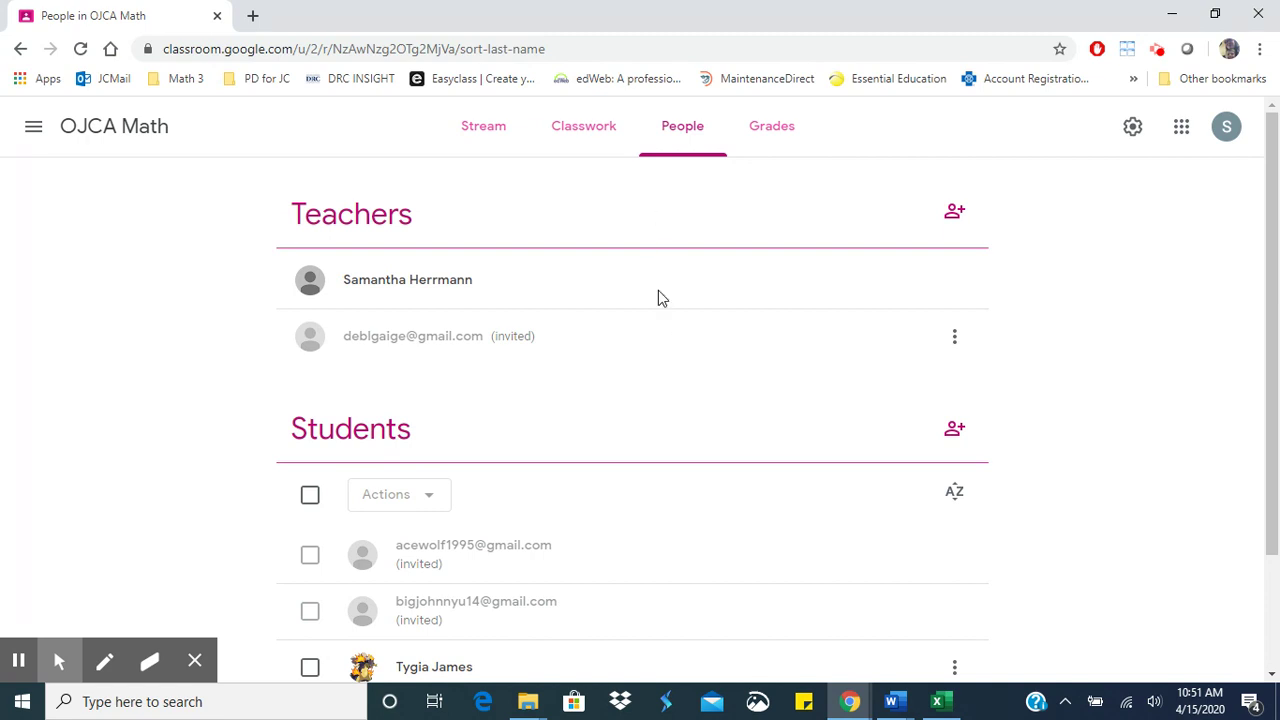
# - Skip the teacher invite and add the first student's e-mail to a student invitation
pyautogui.click(959, 215)
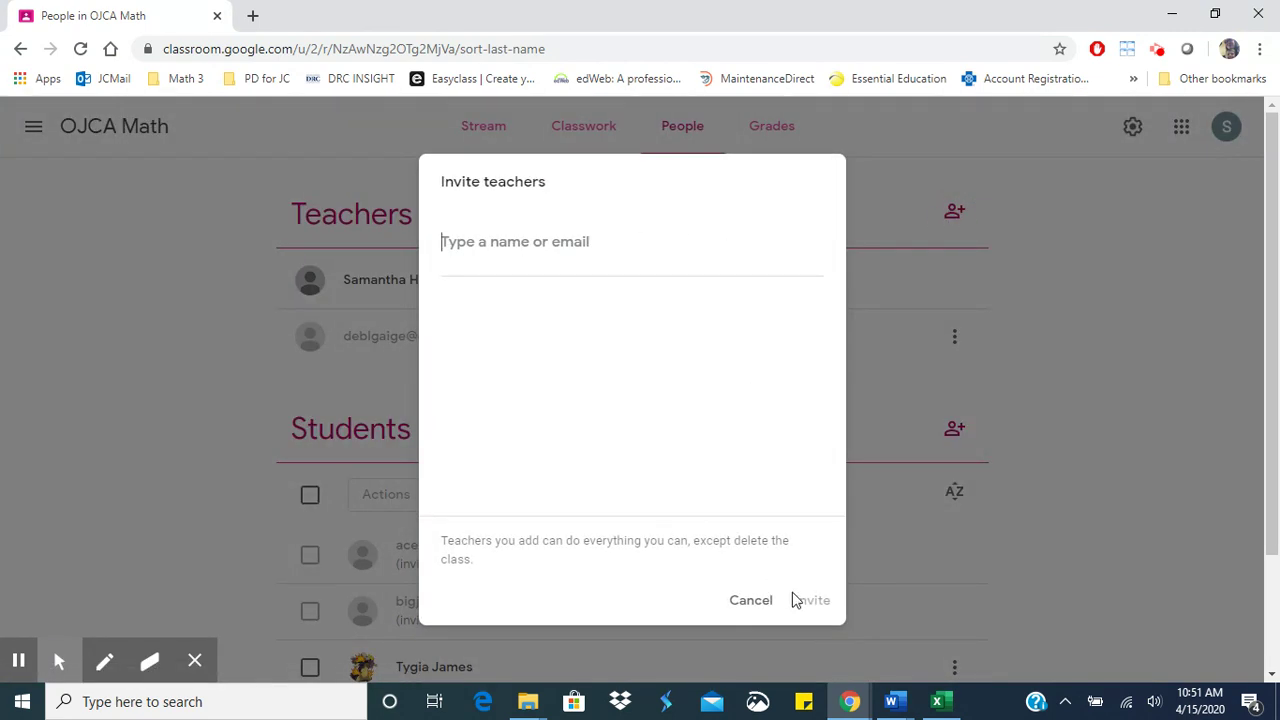
pyautogui.click(750, 601)
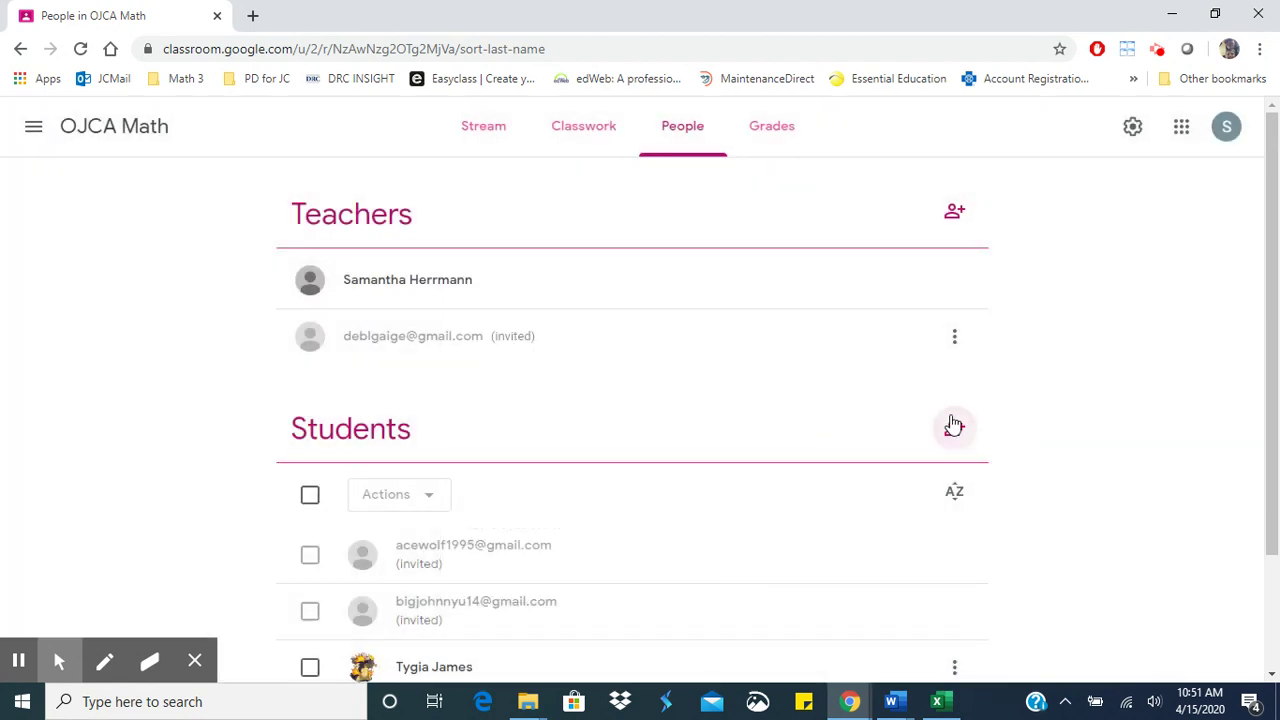
pyautogui.click(957, 431)
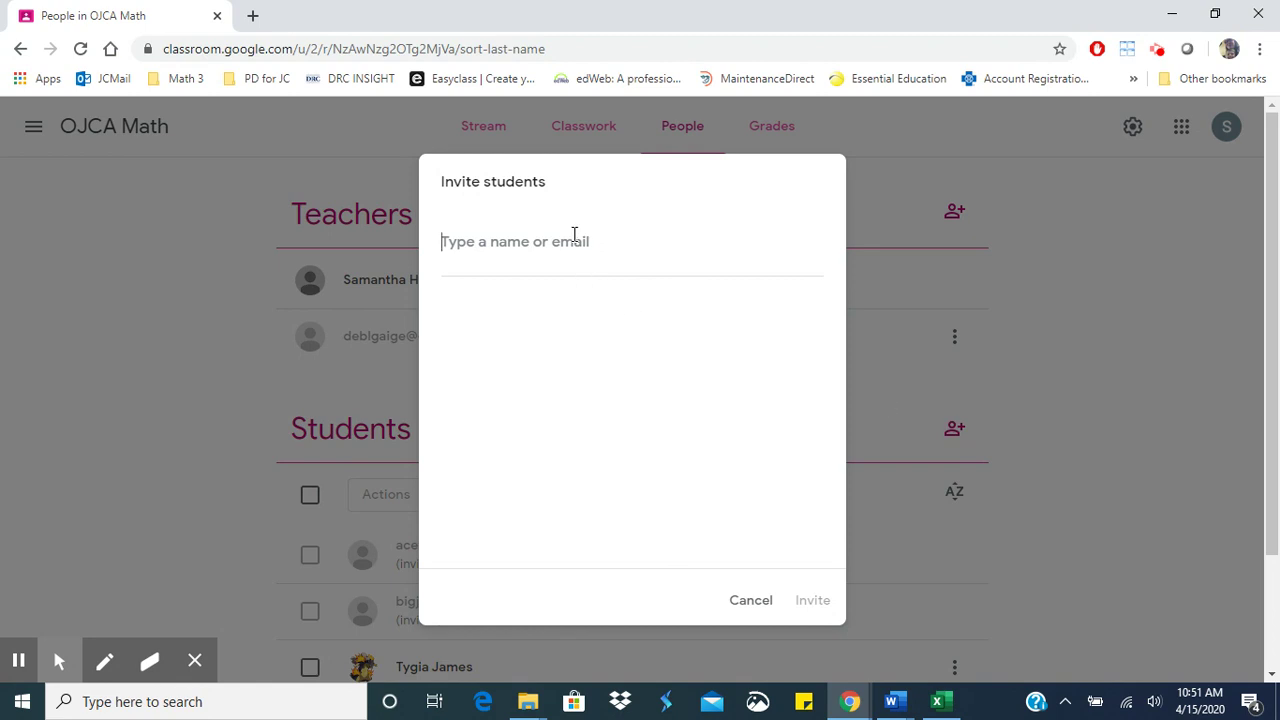
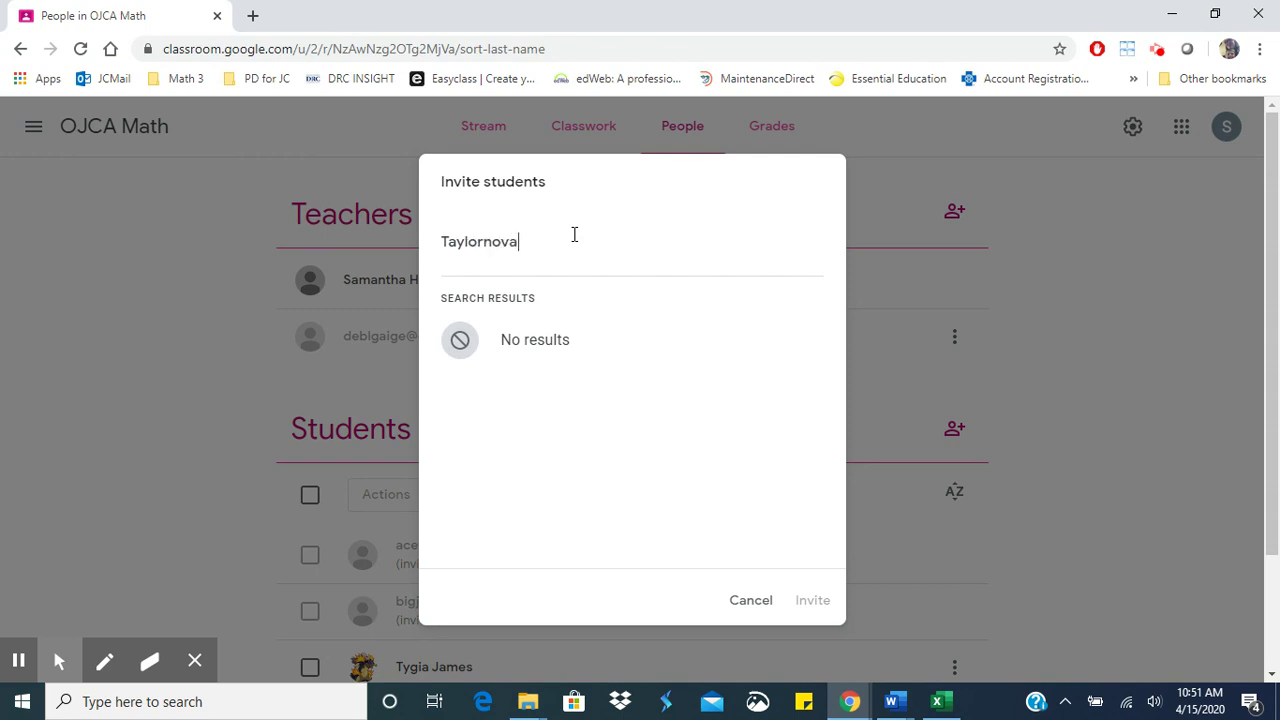
pyautogui.press('Return')
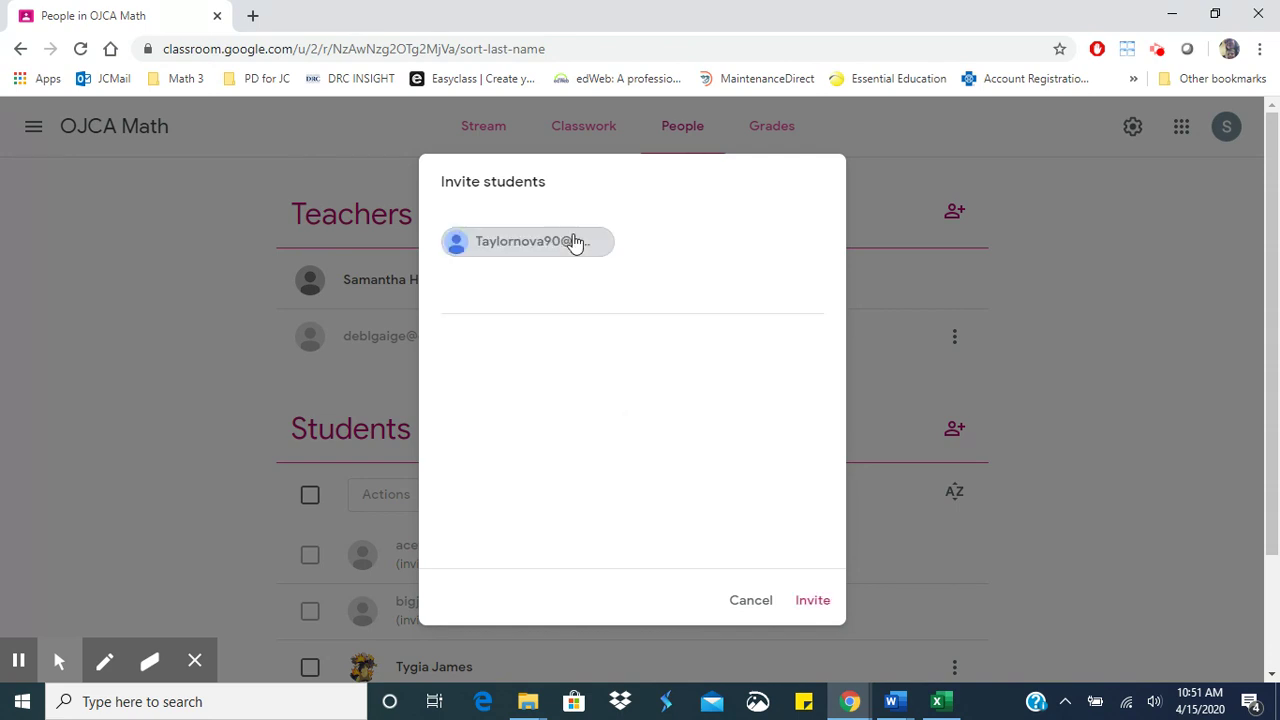
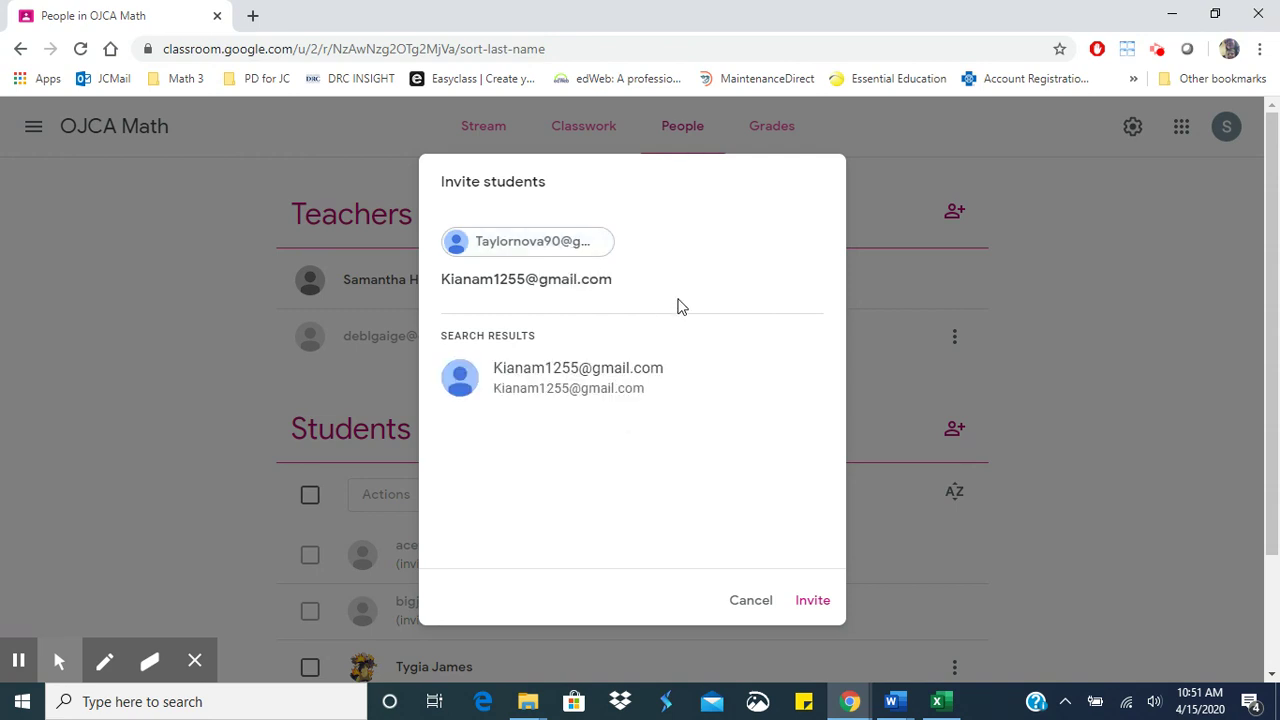
# - Add the second student's e-mail address and send both student invitations
pyautogui.press('Return')
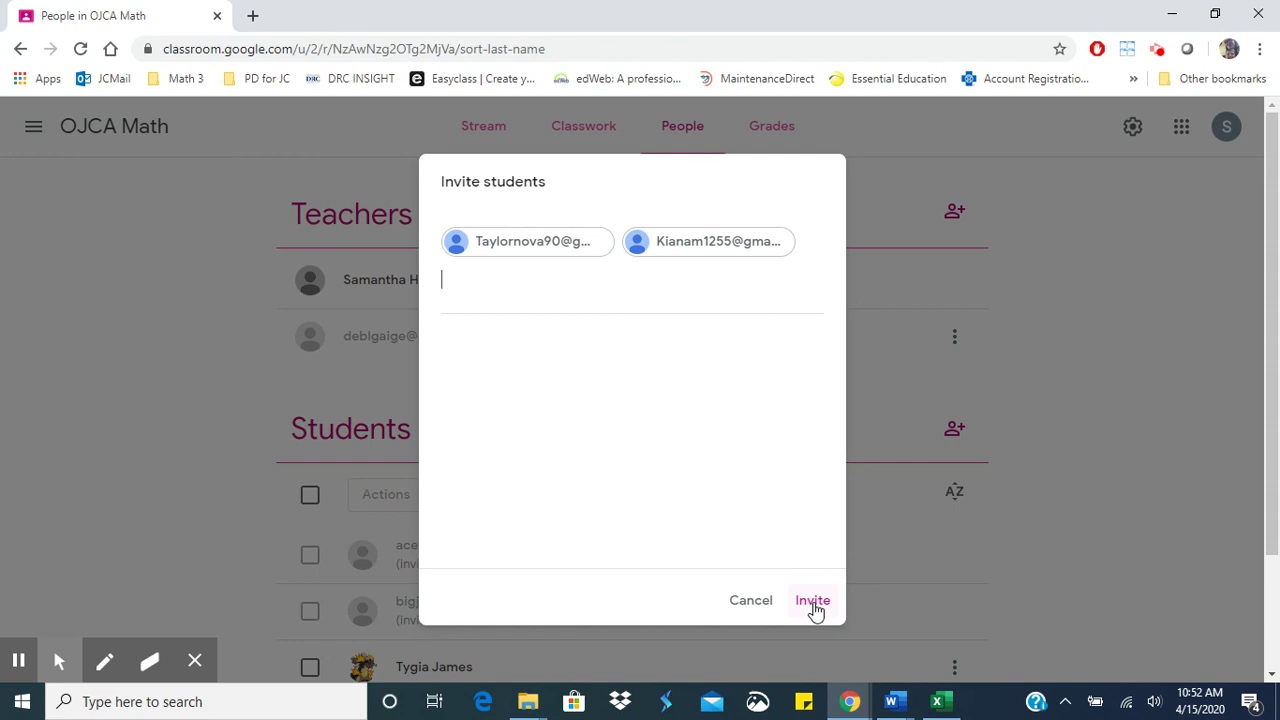
pyautogui.click(813, 601)
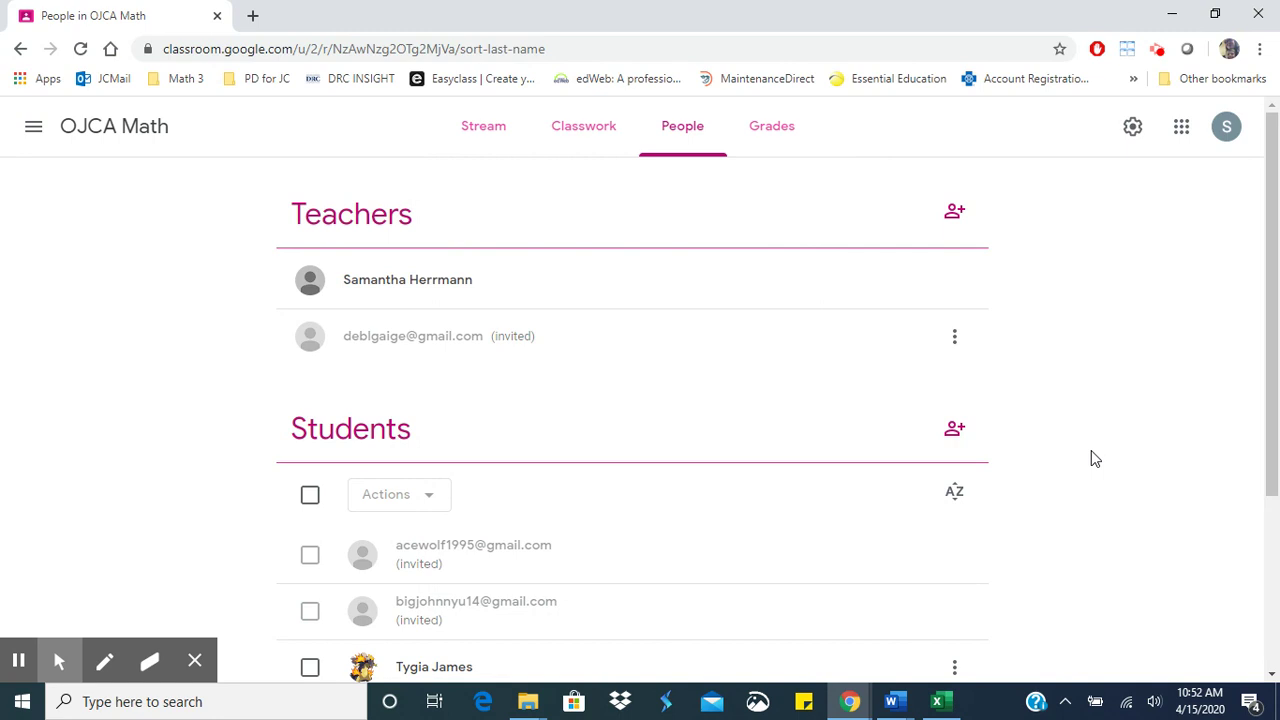
pyautogui.scroll(-3, 1093, 458)
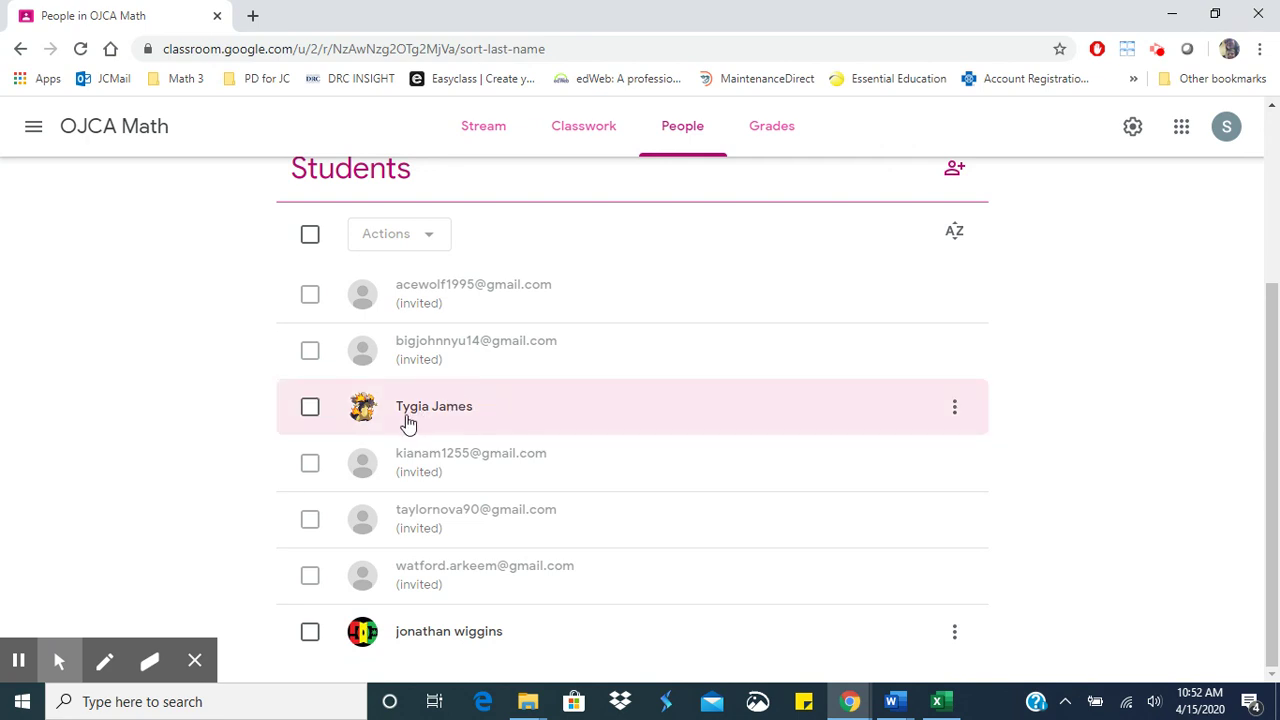
pyautogui.scroll(3, 520, 410)
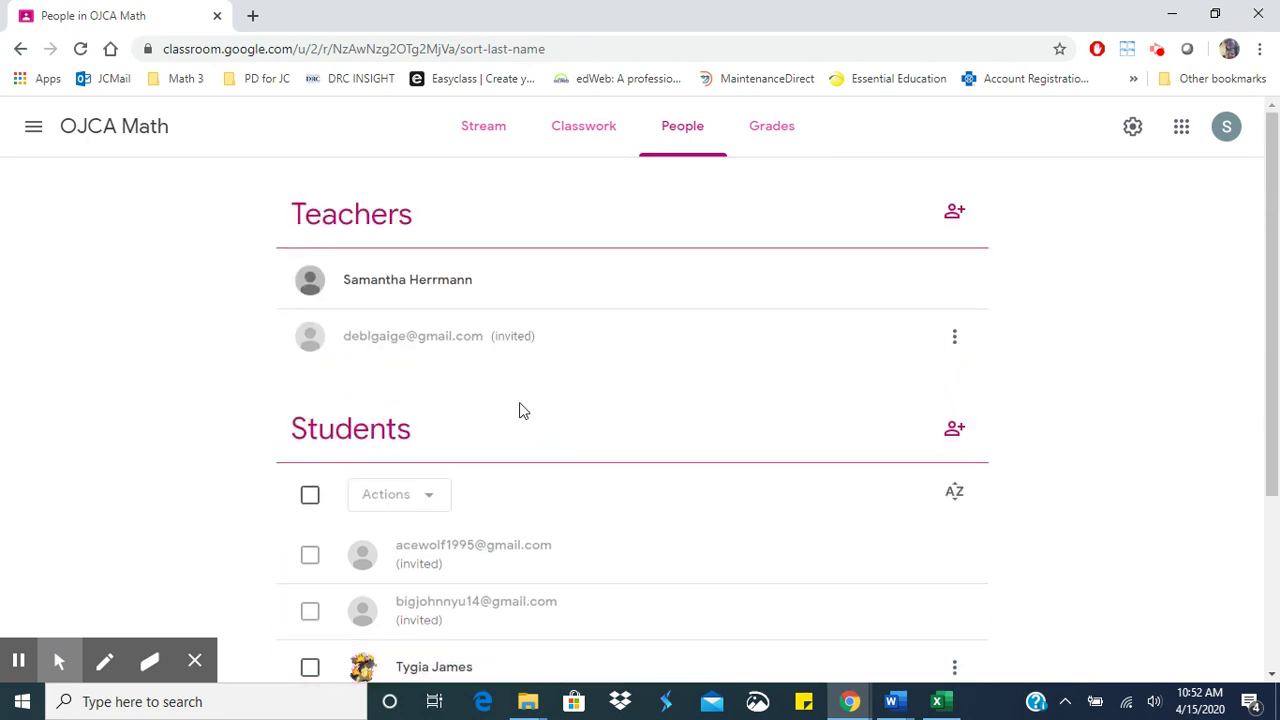
pyautogui.scroll(-2, 520, 410)
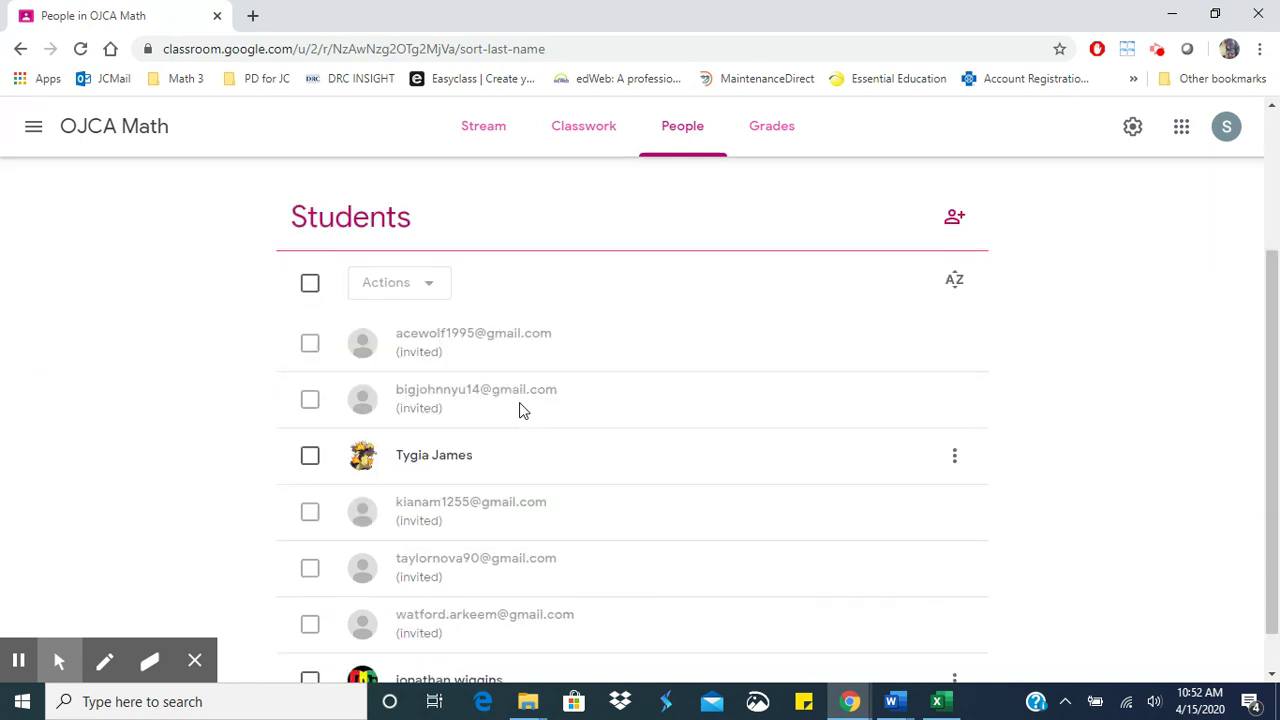
pyautogui.click(958, 456)
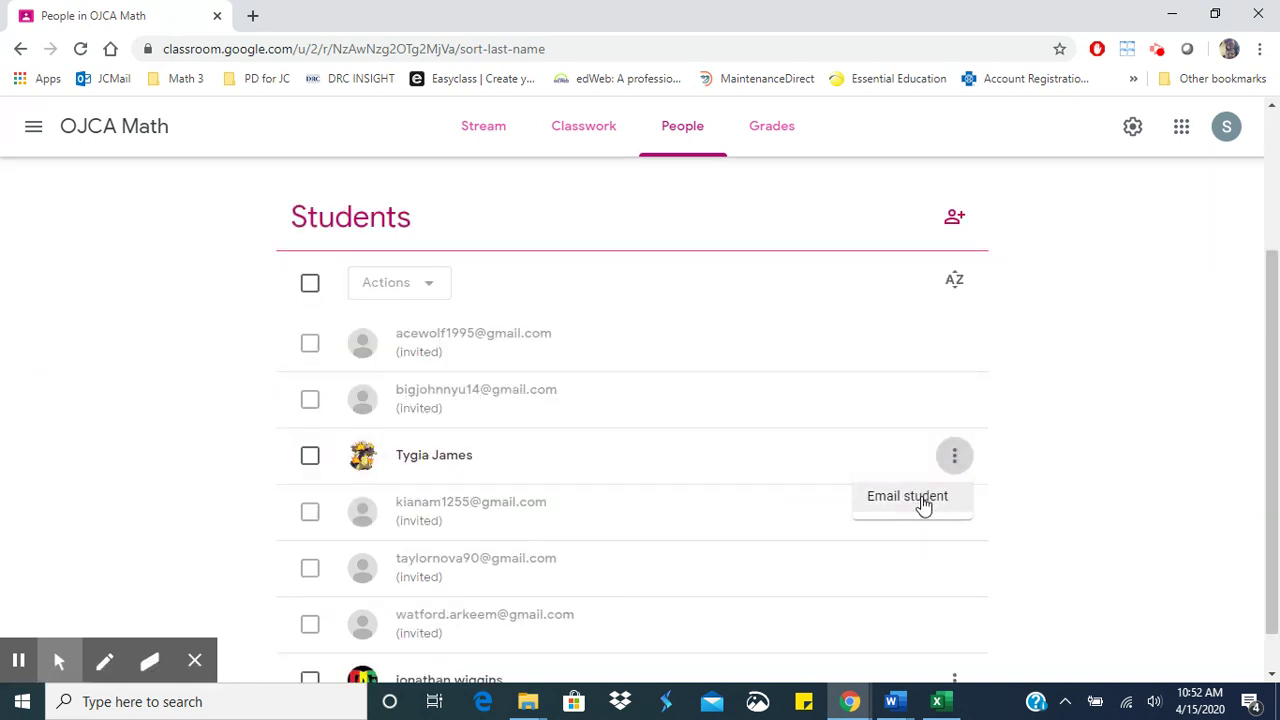
pyautogui.click(1146, 263)
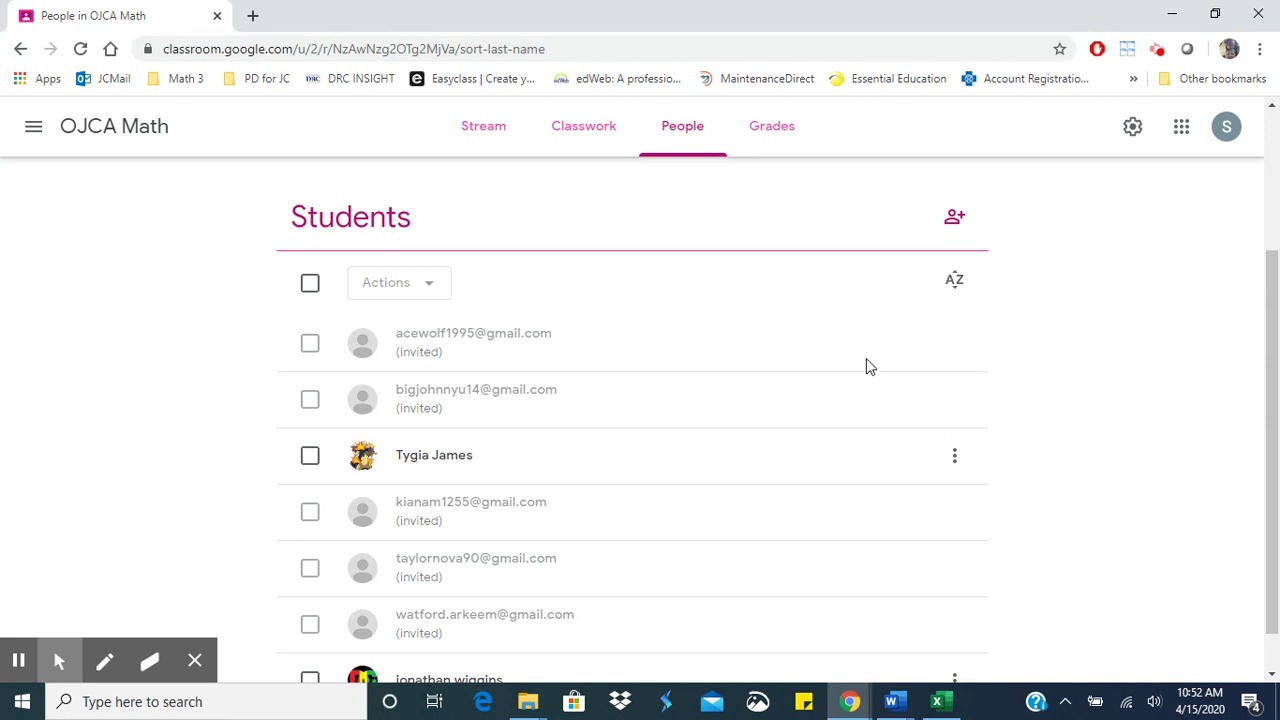
pyautogui.scroll(-1, 866, 363)
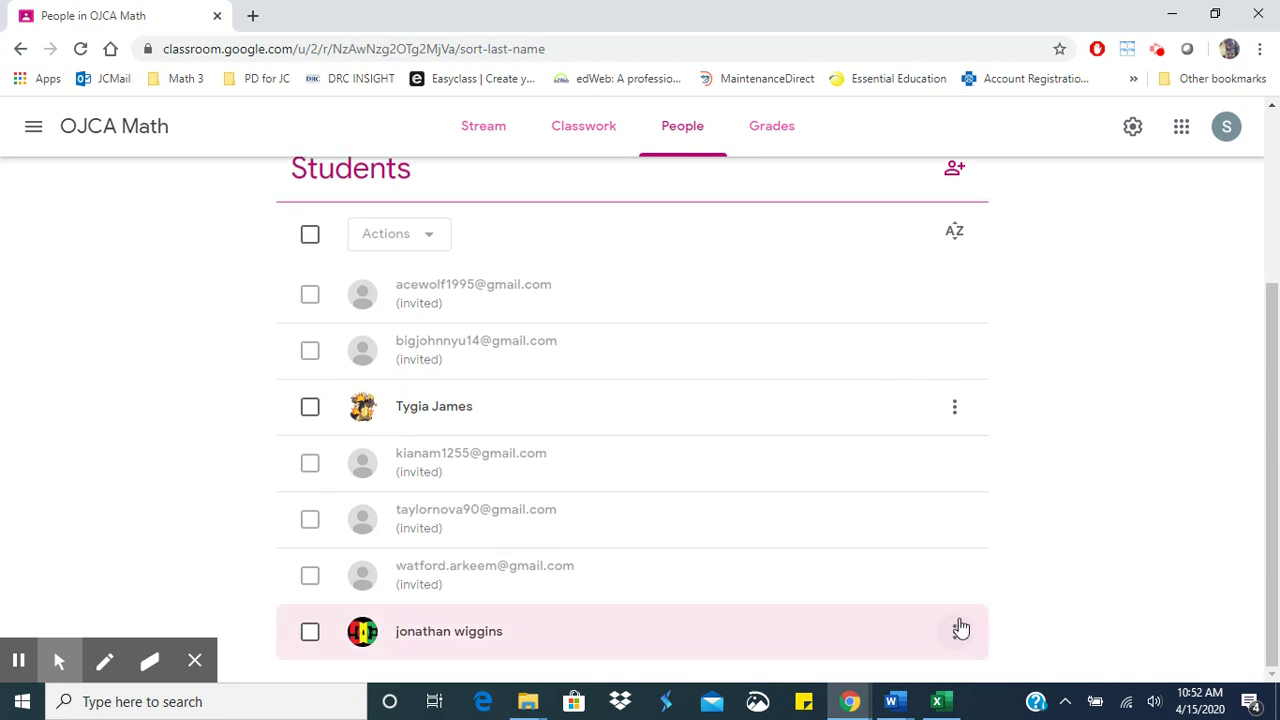
pyautogui.scroll(3, 923, 519)
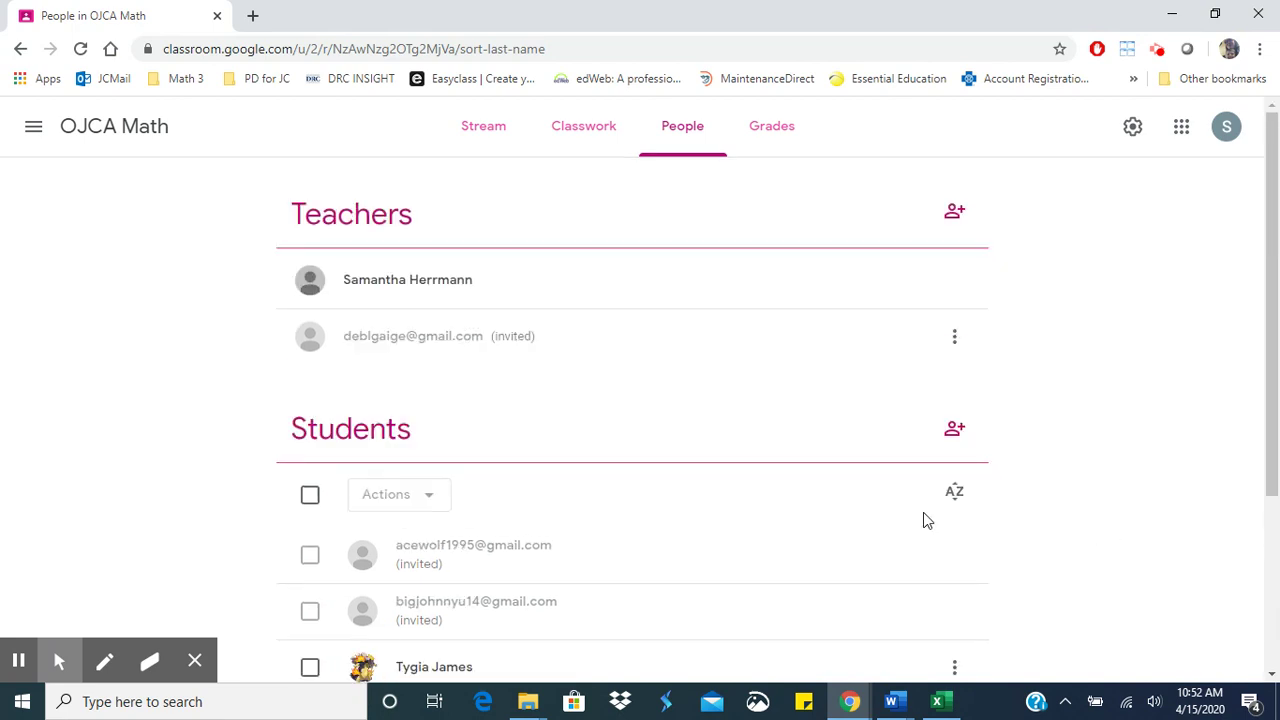
pyautogui.click(310, 497)
pyautogui.click(404, 512)
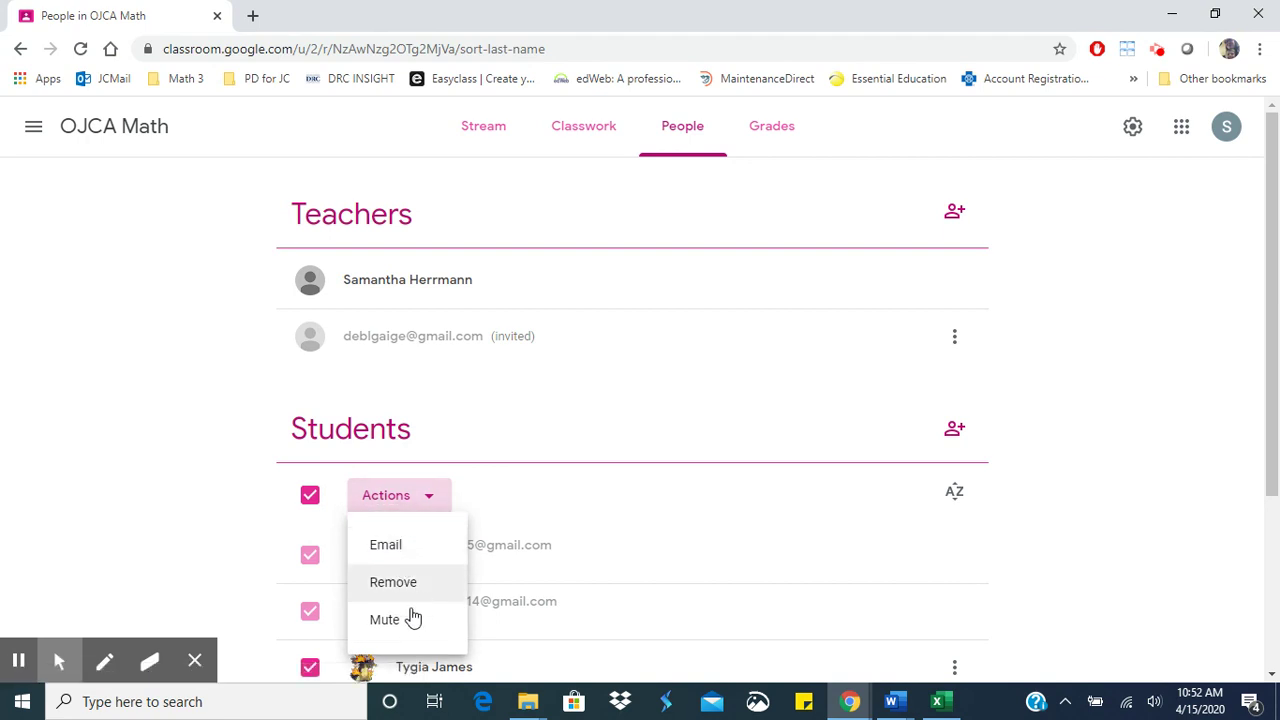
pyautogui.click(209, 514)
pyautogui.click(310, 500)
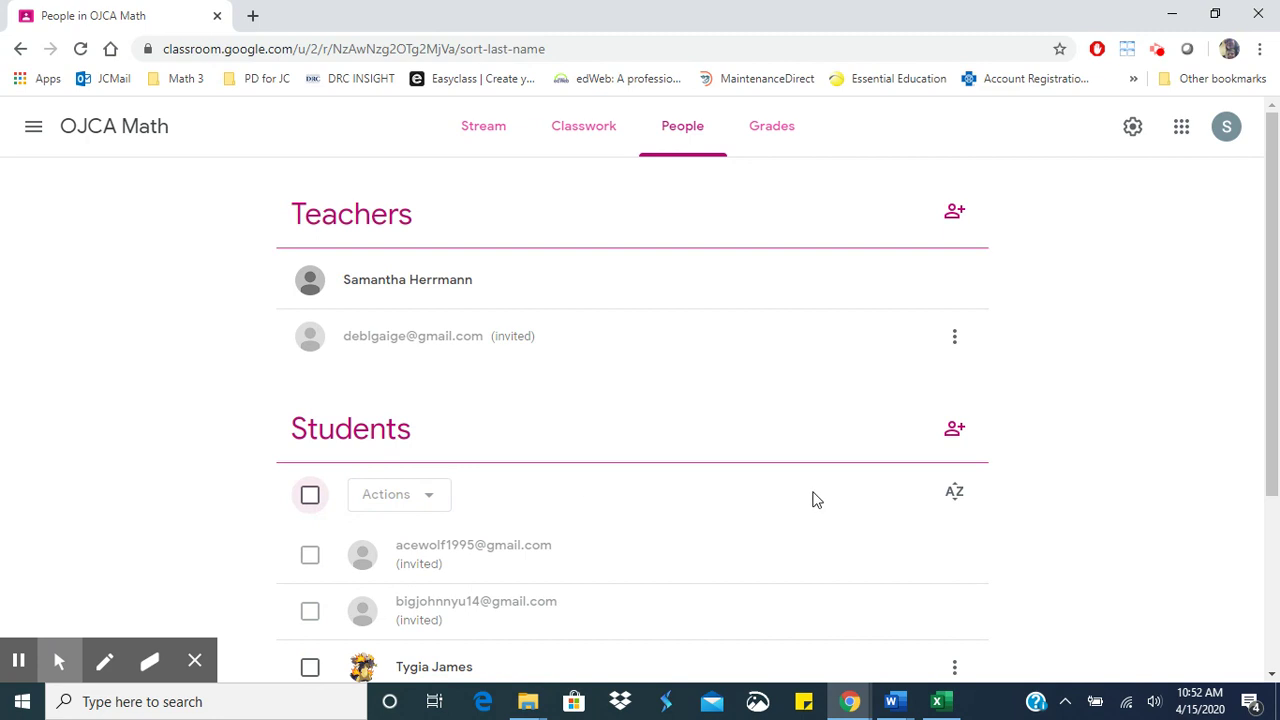
# - On OJCA Math's Classwork page, cancel a new topic and start a new assignment instead
pyautogui.click(583, 130)
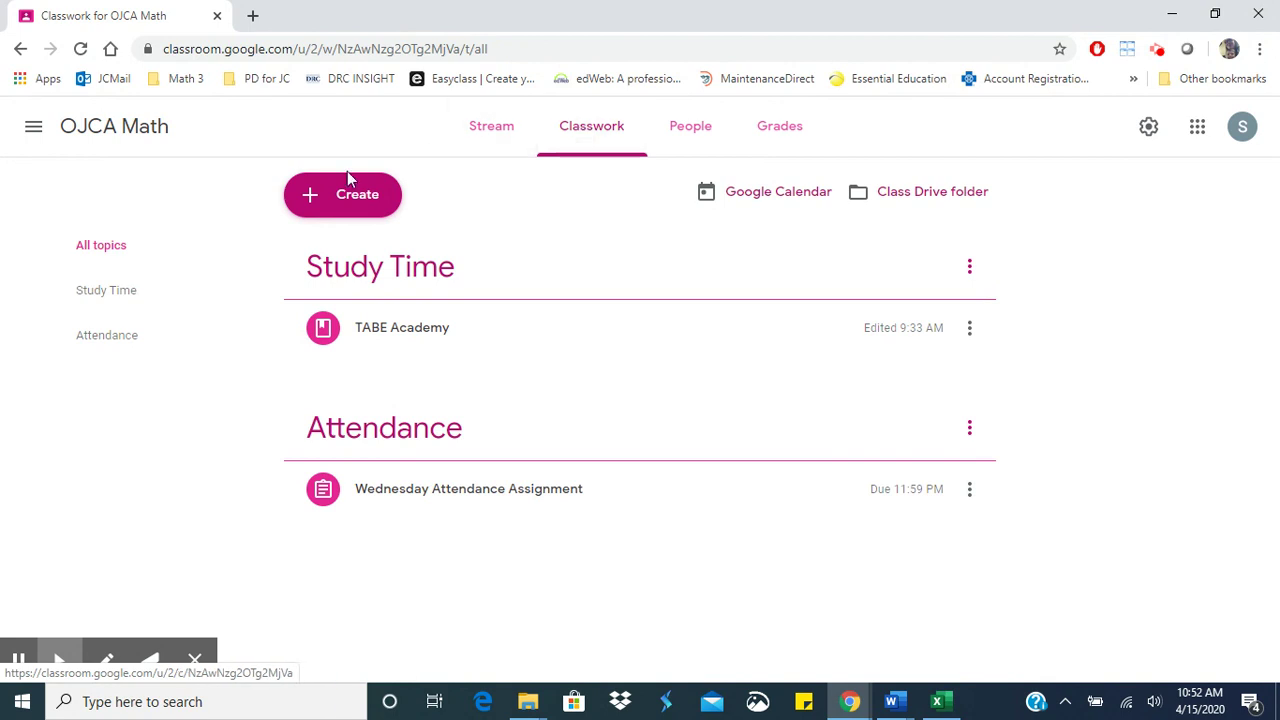
pyautogui.click(355, 197)
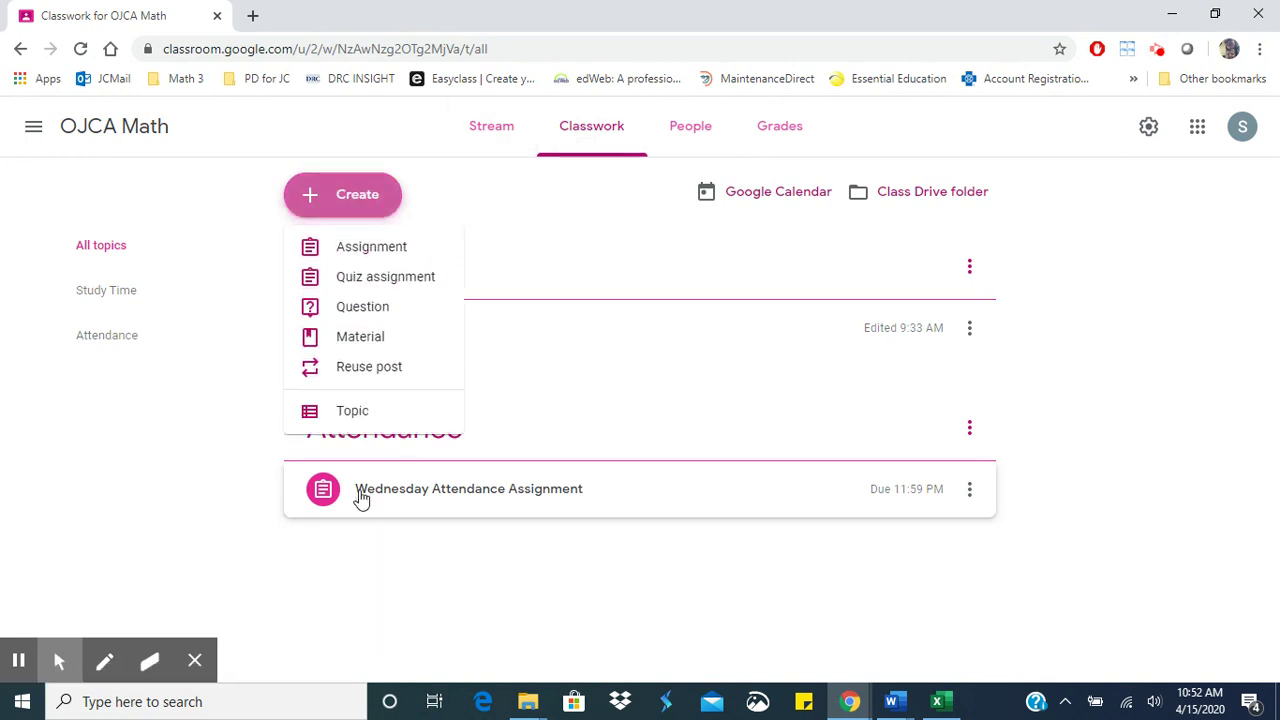
pyautogui.click(368, 421)
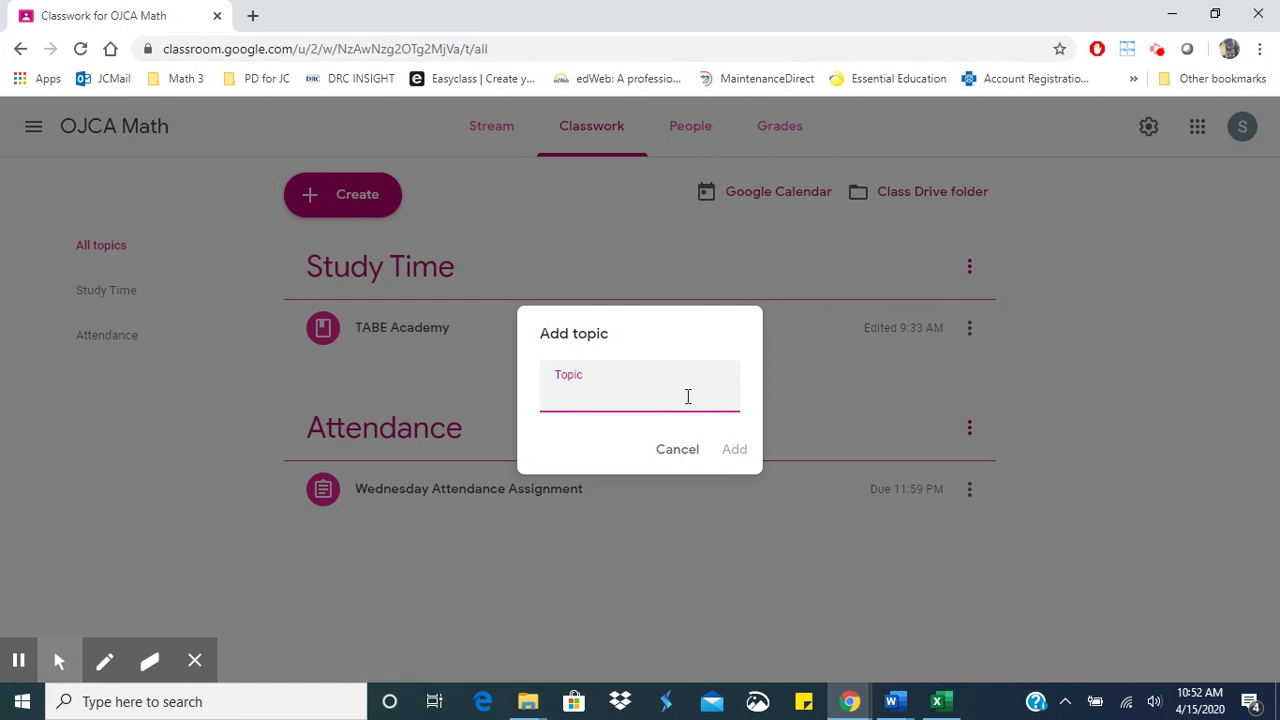
pyautogui.click(677, 451)
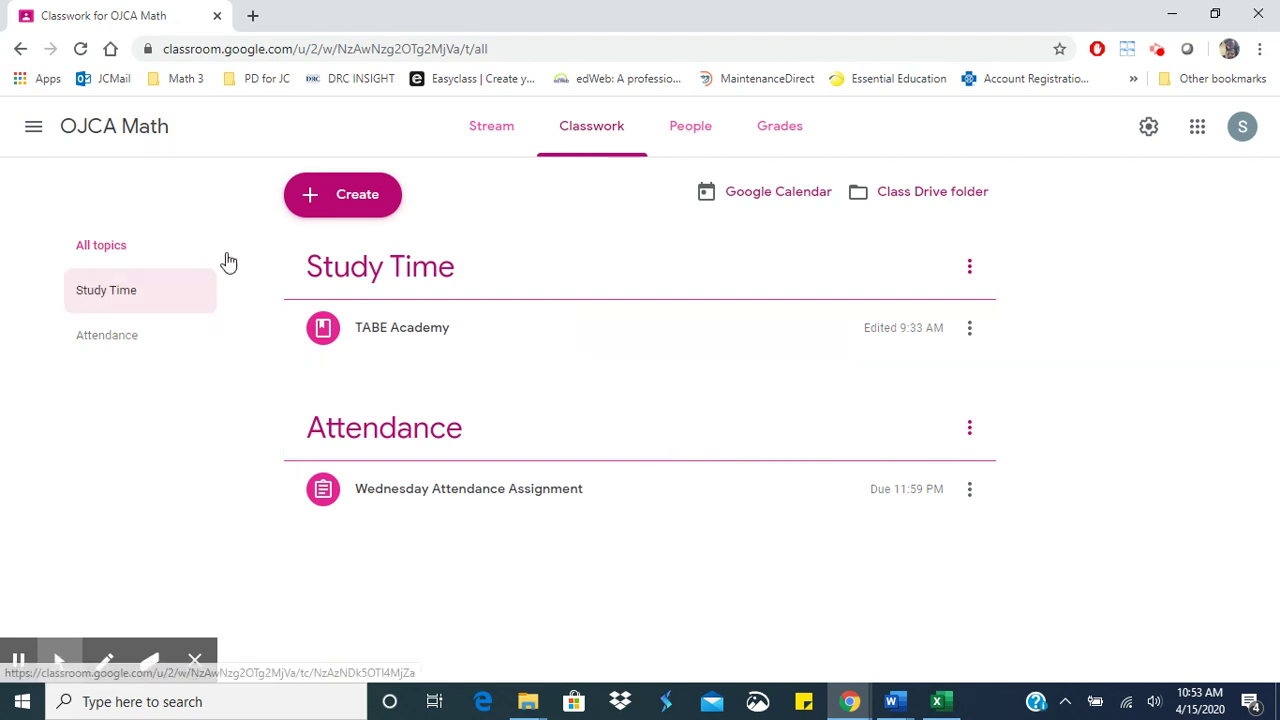
pyautogui.click(355, 199)
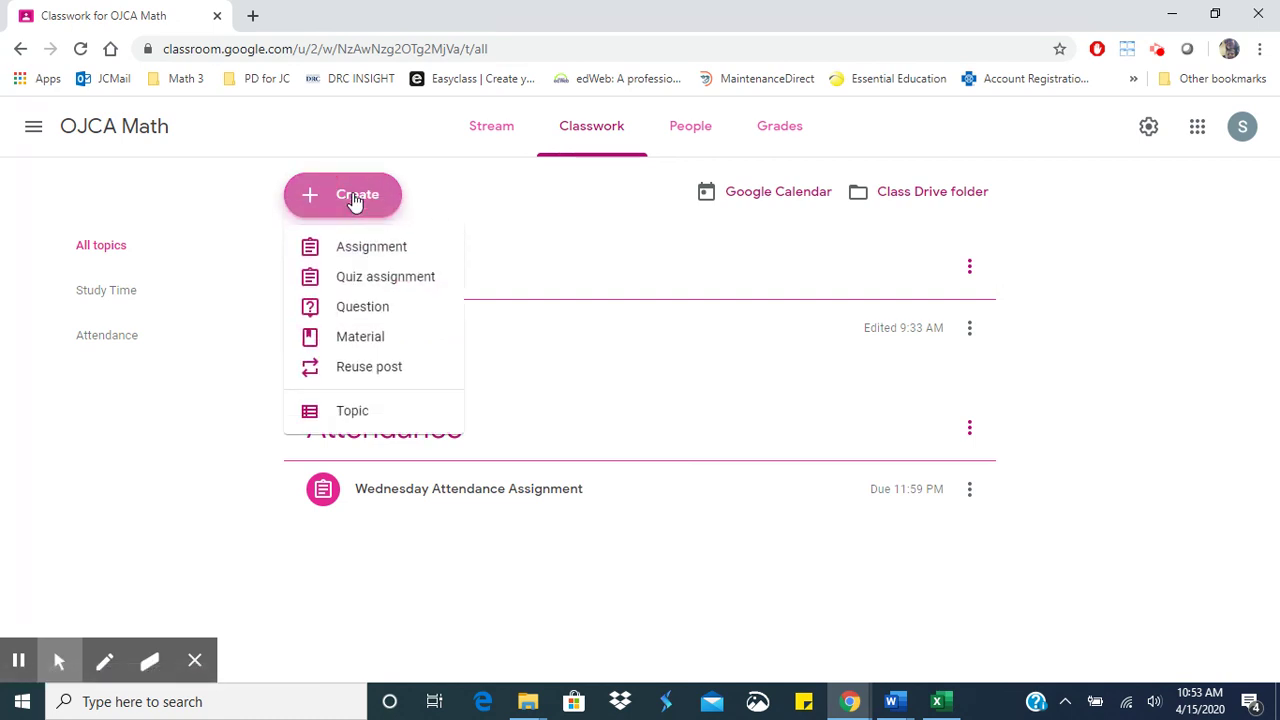
pyautogui.click(372, 250)
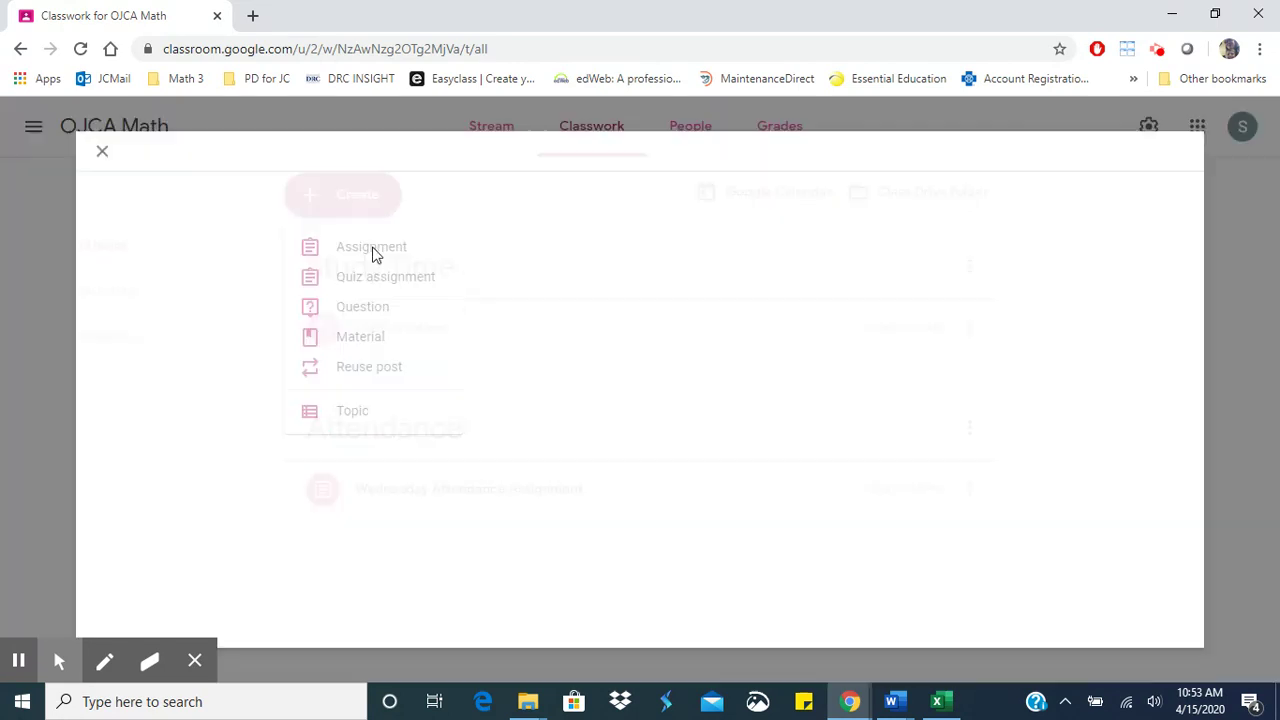
# - Title the assignment 'Thursday Attendance-'
pyautogui.write('Attenda')
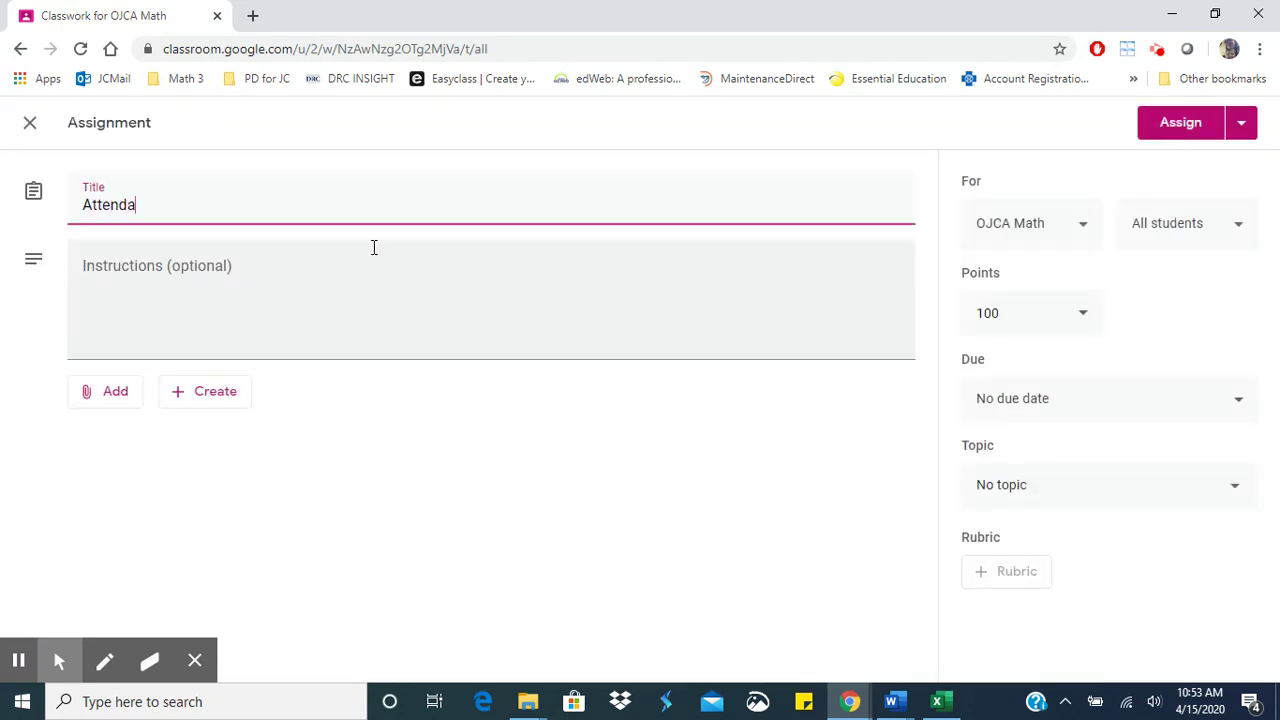
pyautogui.write('n')
pyautogui.press('BackSpace')
pyautogui.press('BackSpace')
pyautogui.press('BackSpace')
pyautogui.press('BackSpace')
pyautogui.press('BackSpace')
pyautogui.press('BackSpace')
pyautogui.press('BackSpace')
pyautogui.press('BackSpace')
pyautogui.write('Thurdday Attned')
pyautogui.press('BackSpace')
pyautogui.press('BackSpace')
pyautogui.press('BackSpace')
pyautogui.write('endance')
pyautogui.press('BackSpace')
pyautogui.press('BackSpace')
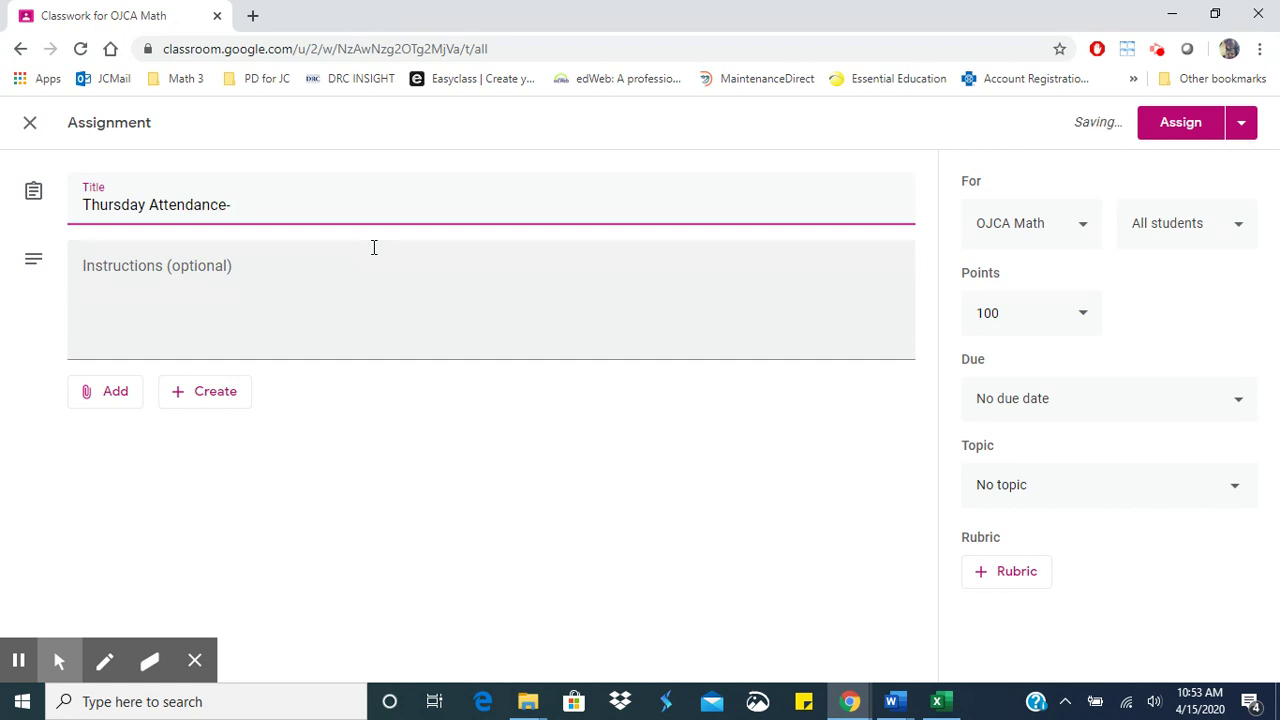
# - Write the instructions 'Have a great day! You got this!'
pyautogui.click(254, 278)
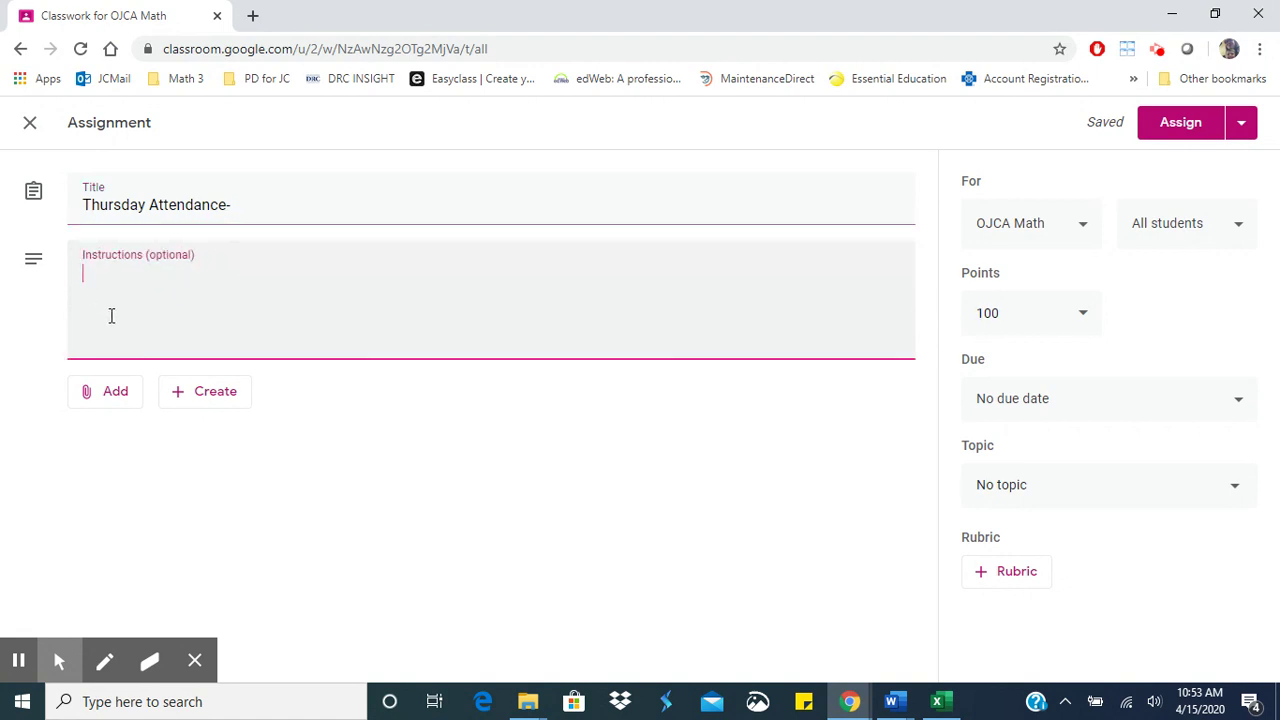
pyautogui.write('Have a greta')
pyautogui.press('BackSpace')
pyautogui.press('BackSpace')
pyautogui.press('BackSpace')
pyautogui.write('at day!')
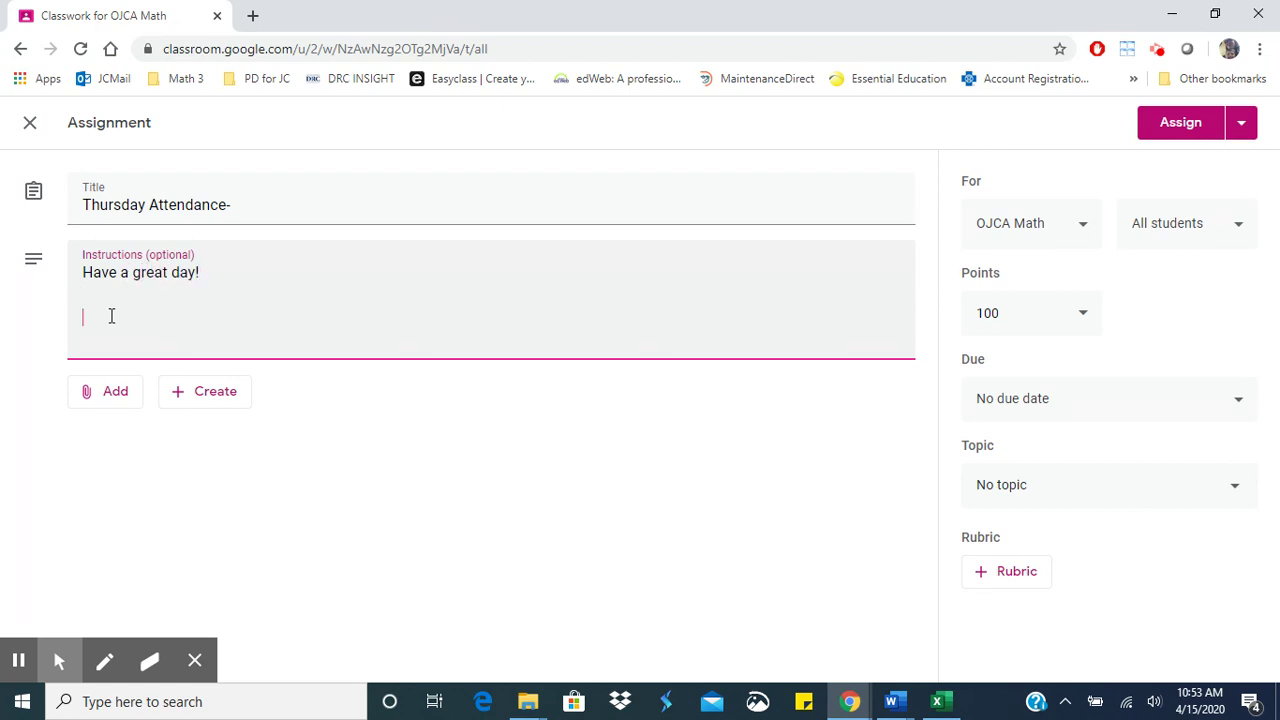
pyautogui.write('  You got this!')
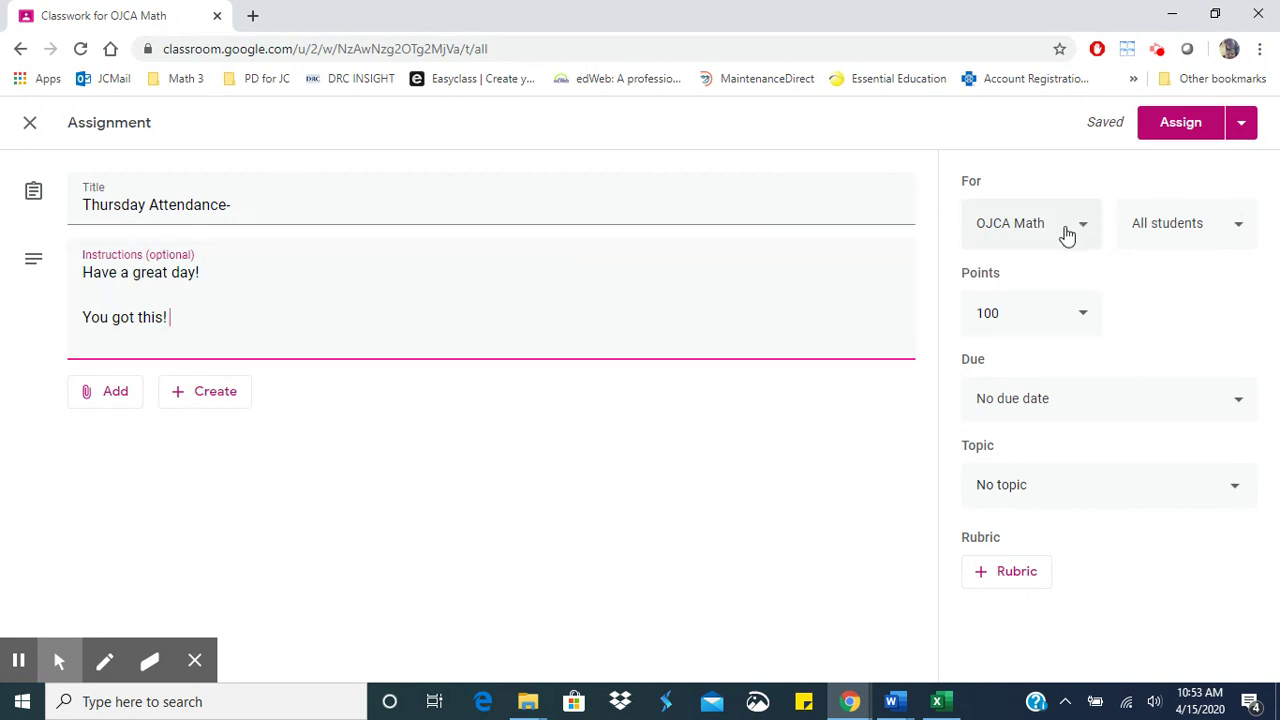
# - Keep all students, set the due date to Apr 16, 2020 at 11:59 PM, and choose topic Attendance
pyautogui.click(1233, 236)
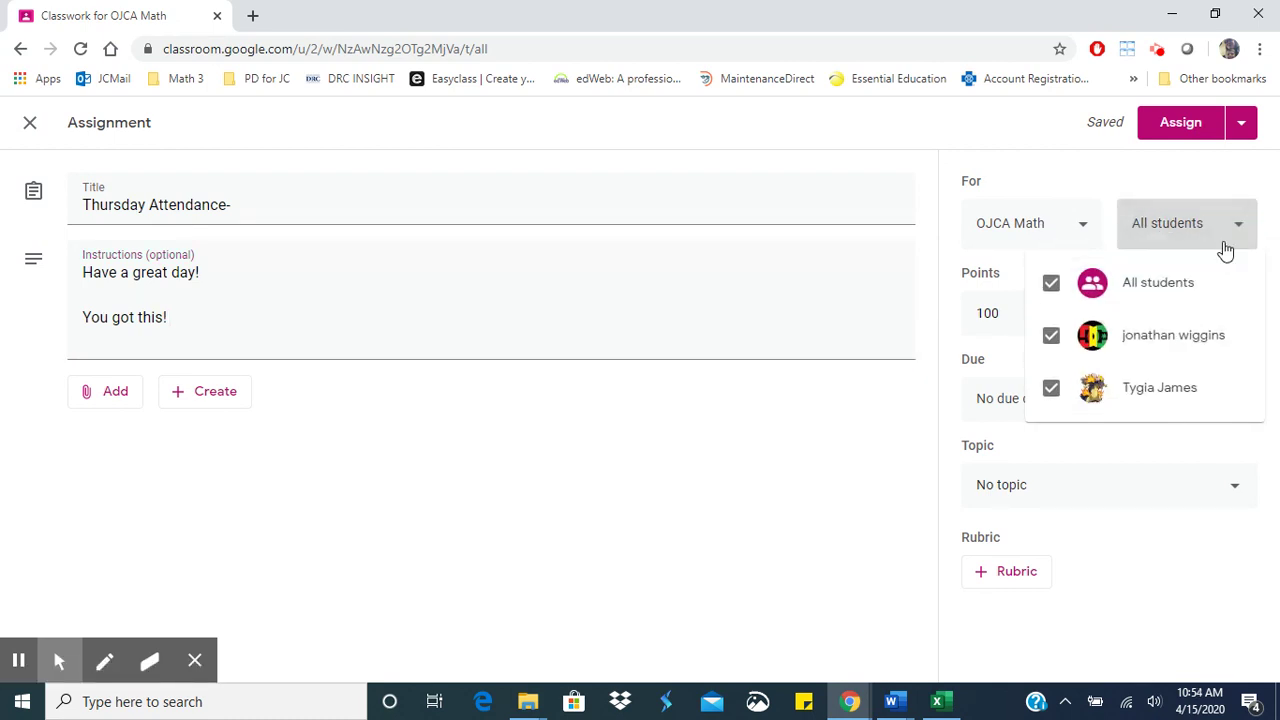
pyautogui.click(1226, 220)
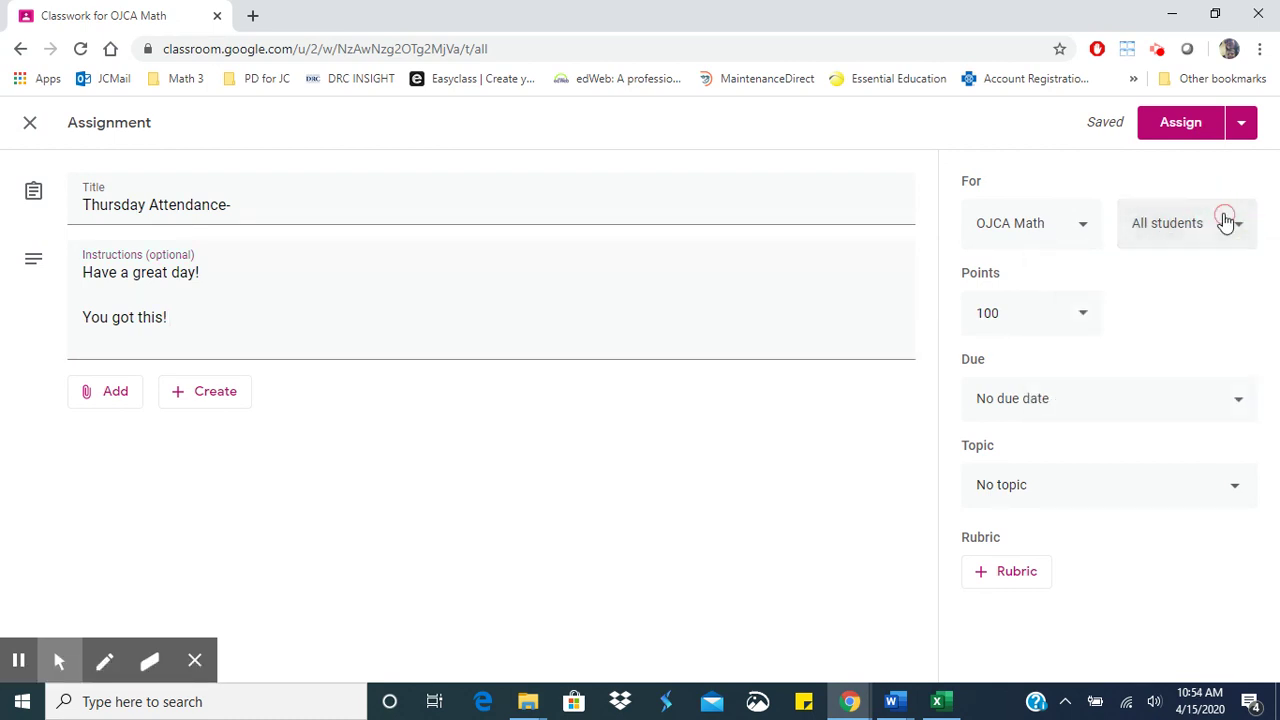
pyautogui.click(1126, 416)
pyautogui.click(1034, 471)
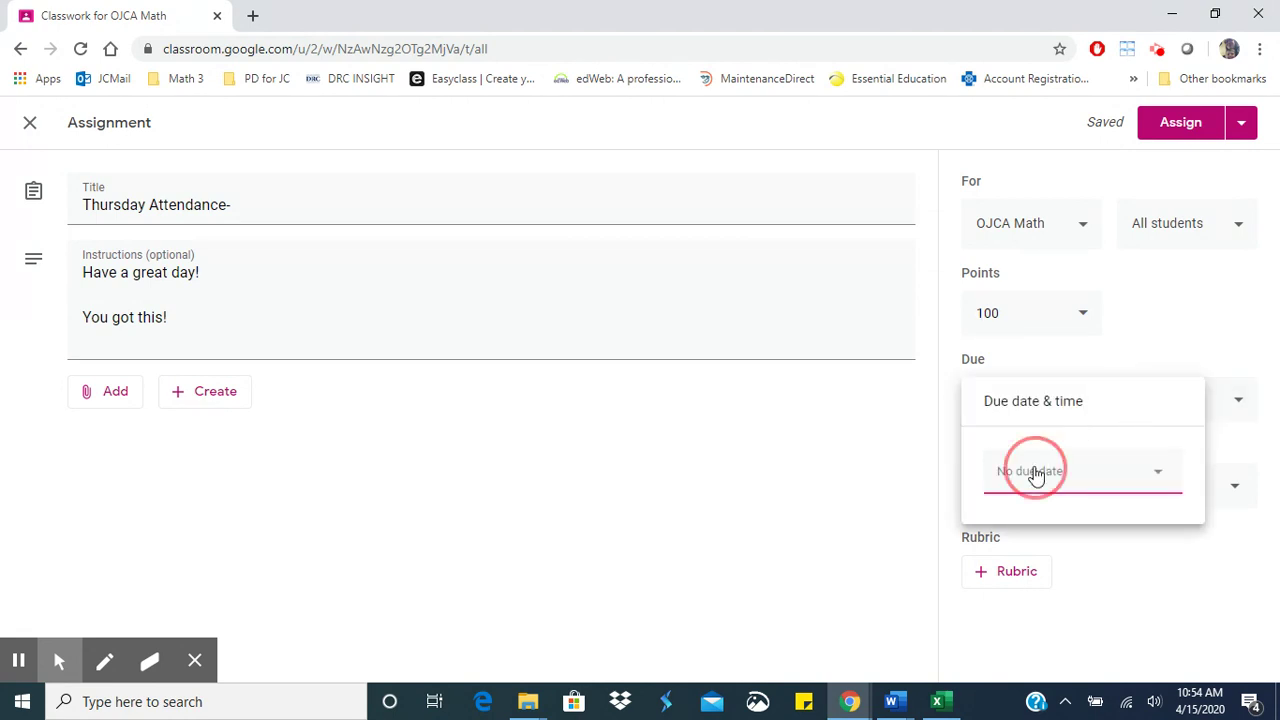
pyautogui.click(1126, 373)
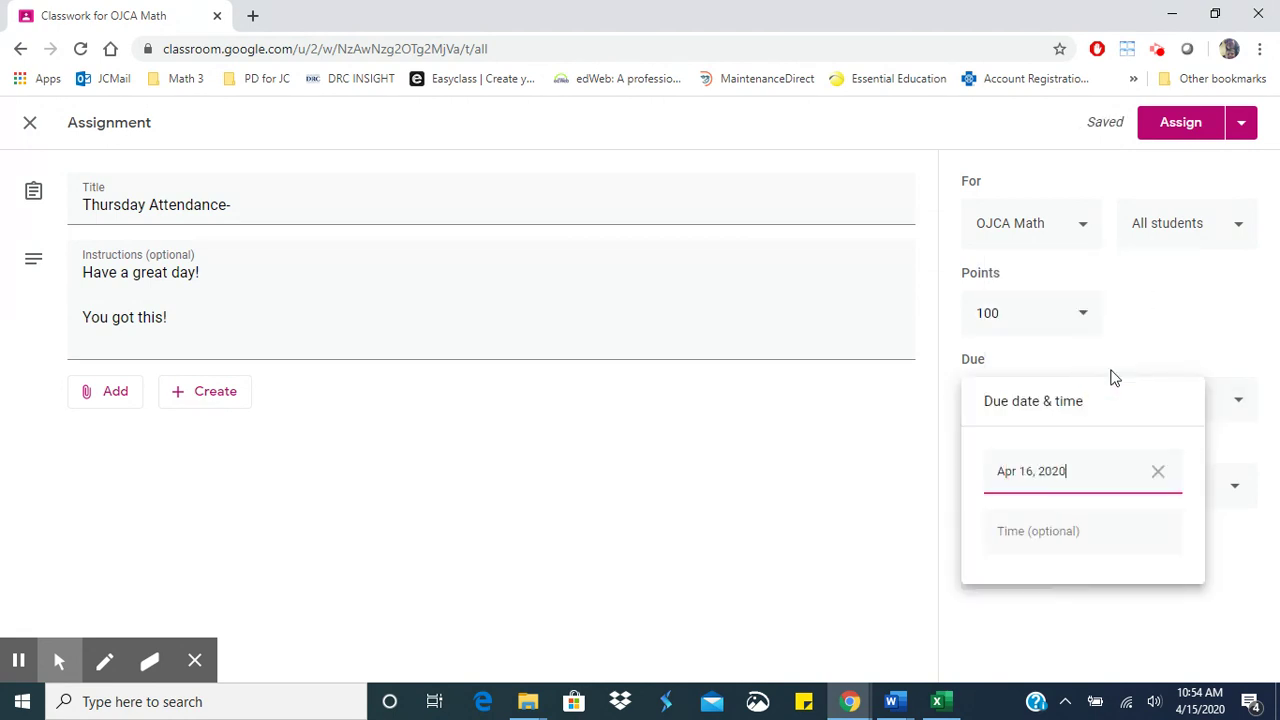
pyautogui.click(1081, 524)
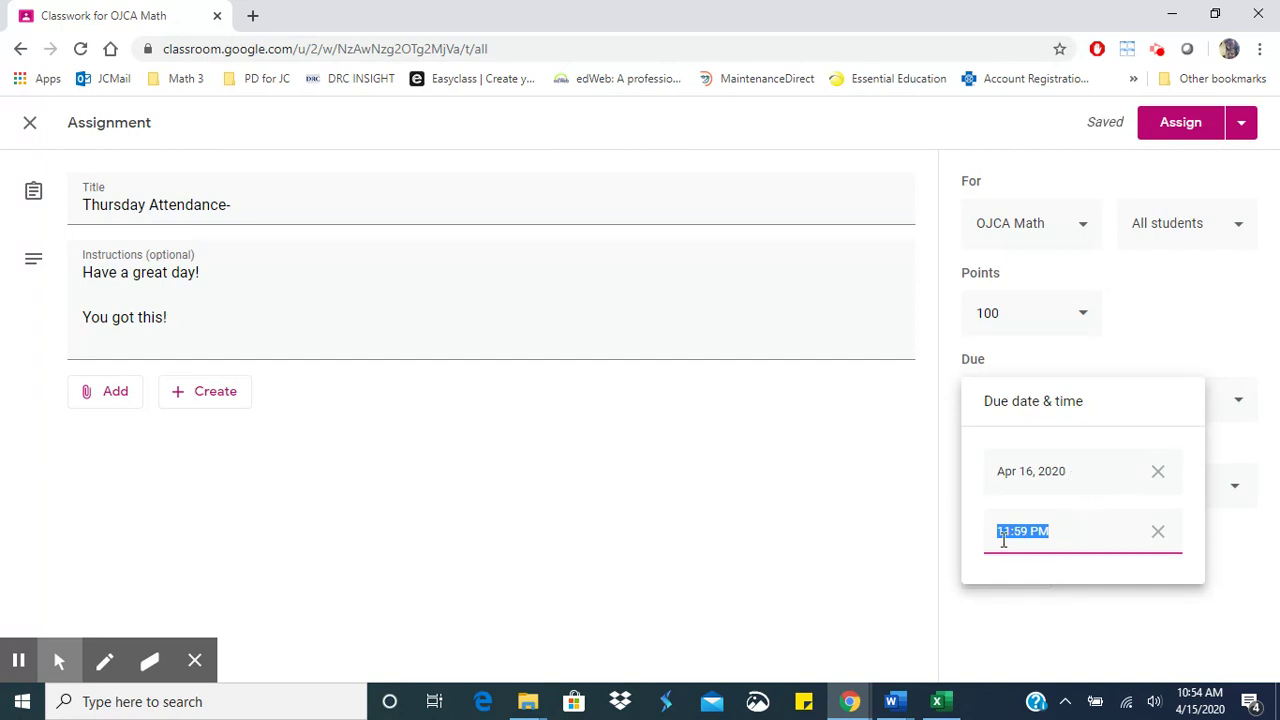
pyautogui.click(950, 516)
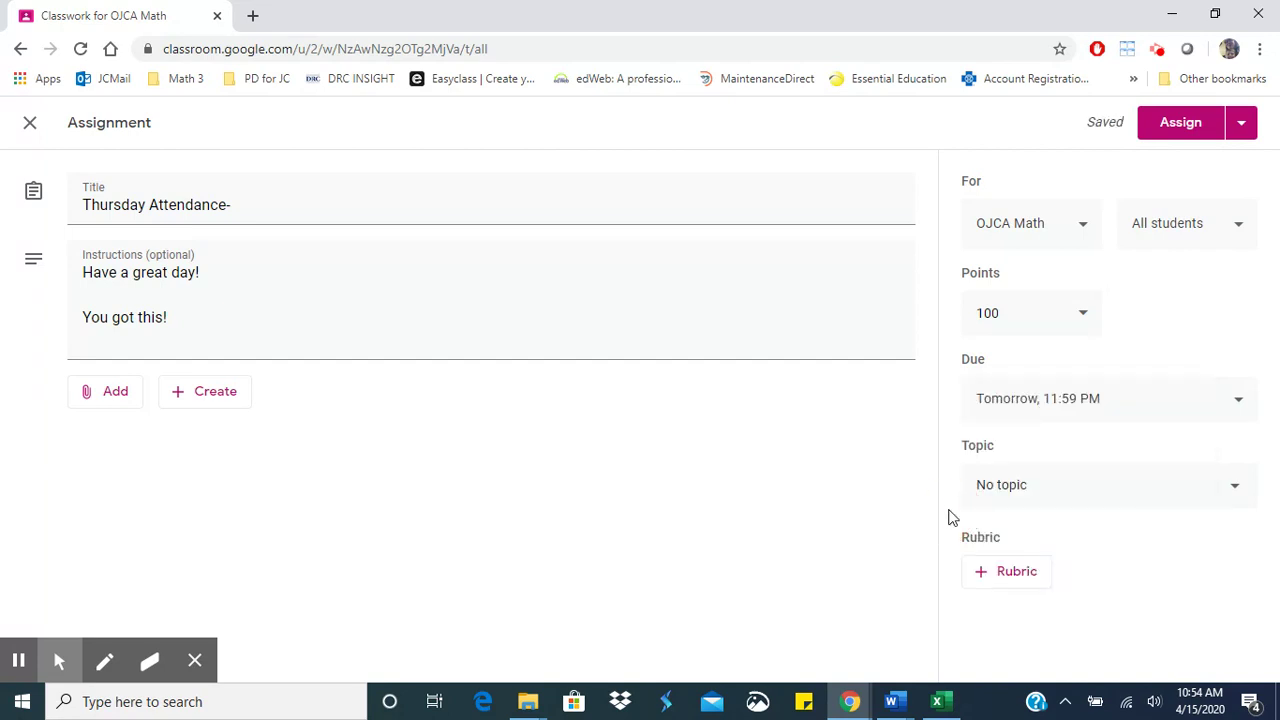
pyautogui.click(1153, 504)
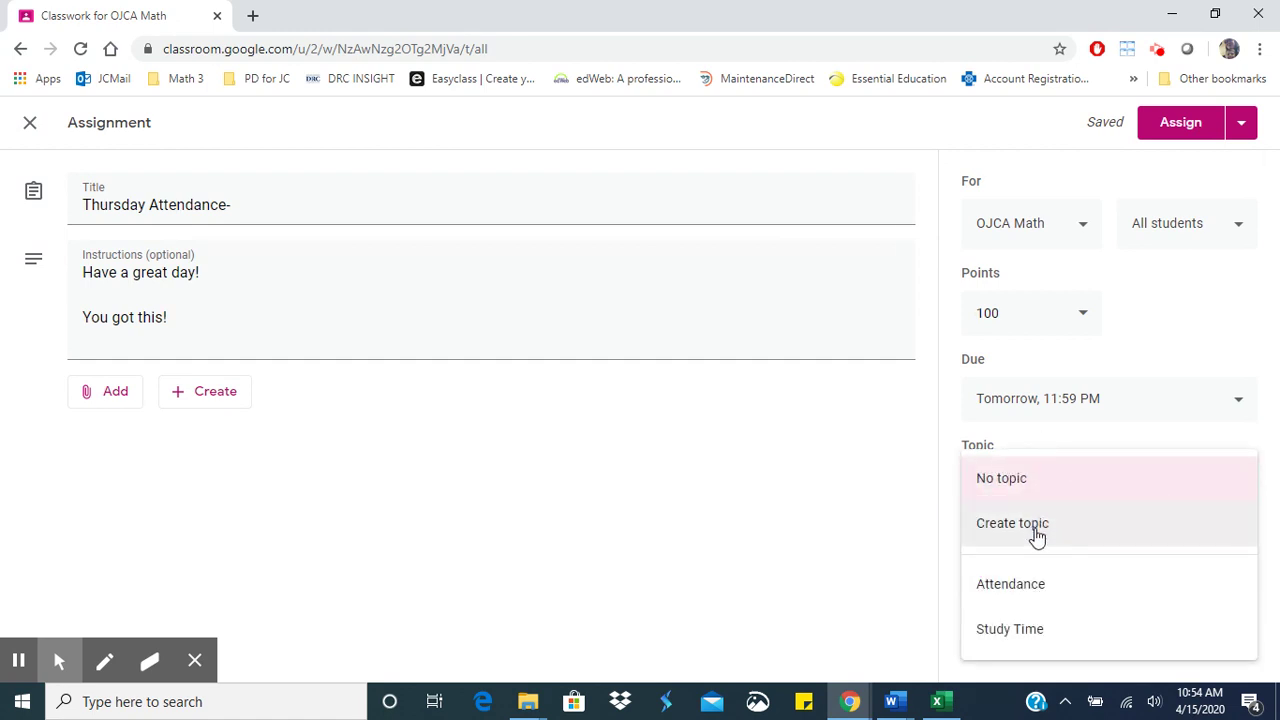
pyautogui.click(1021, 588)
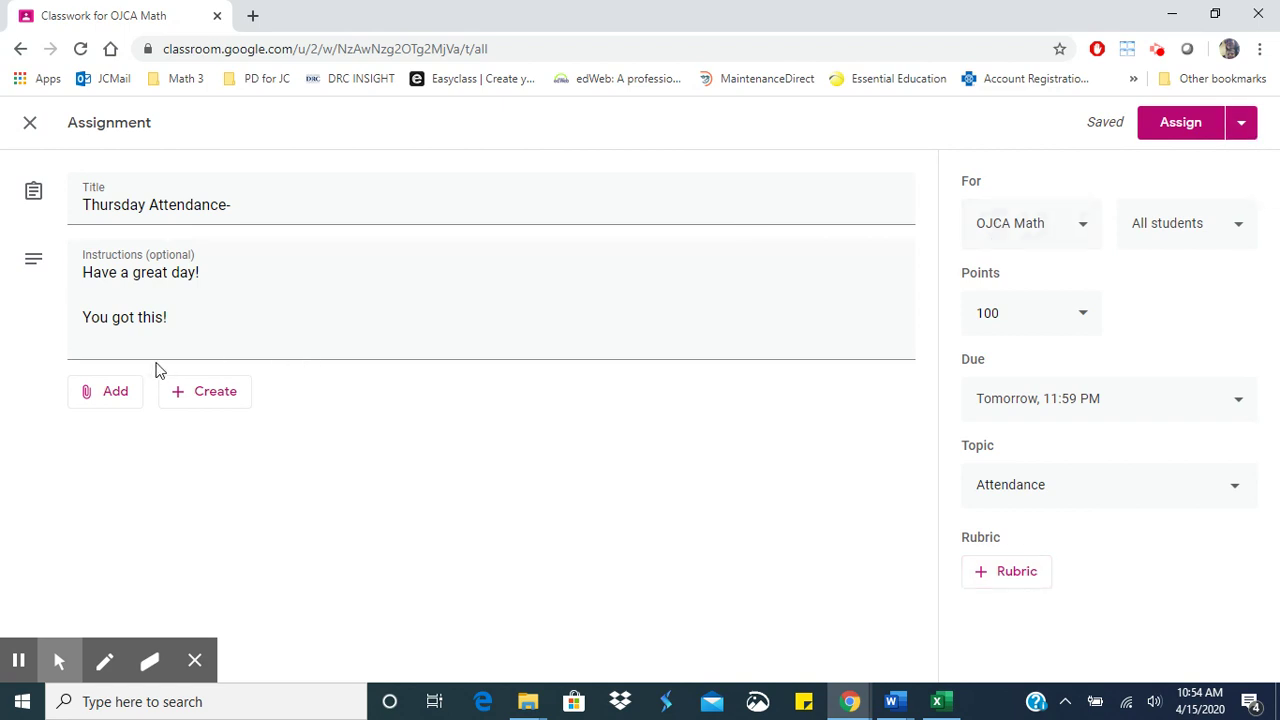
# - Attach the Multiplication Pre-Test form from Google Drive's Recent files
pyautogui.click(113, 398)
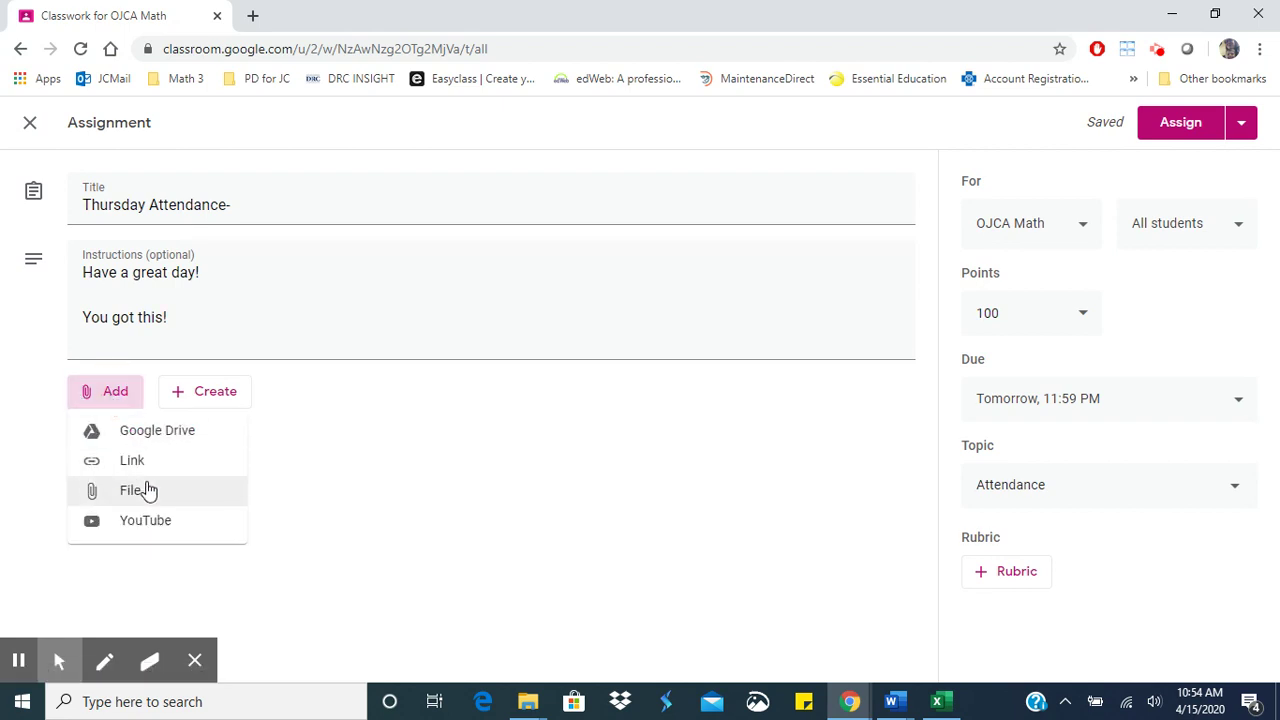
pyautogui.click(157, 432)
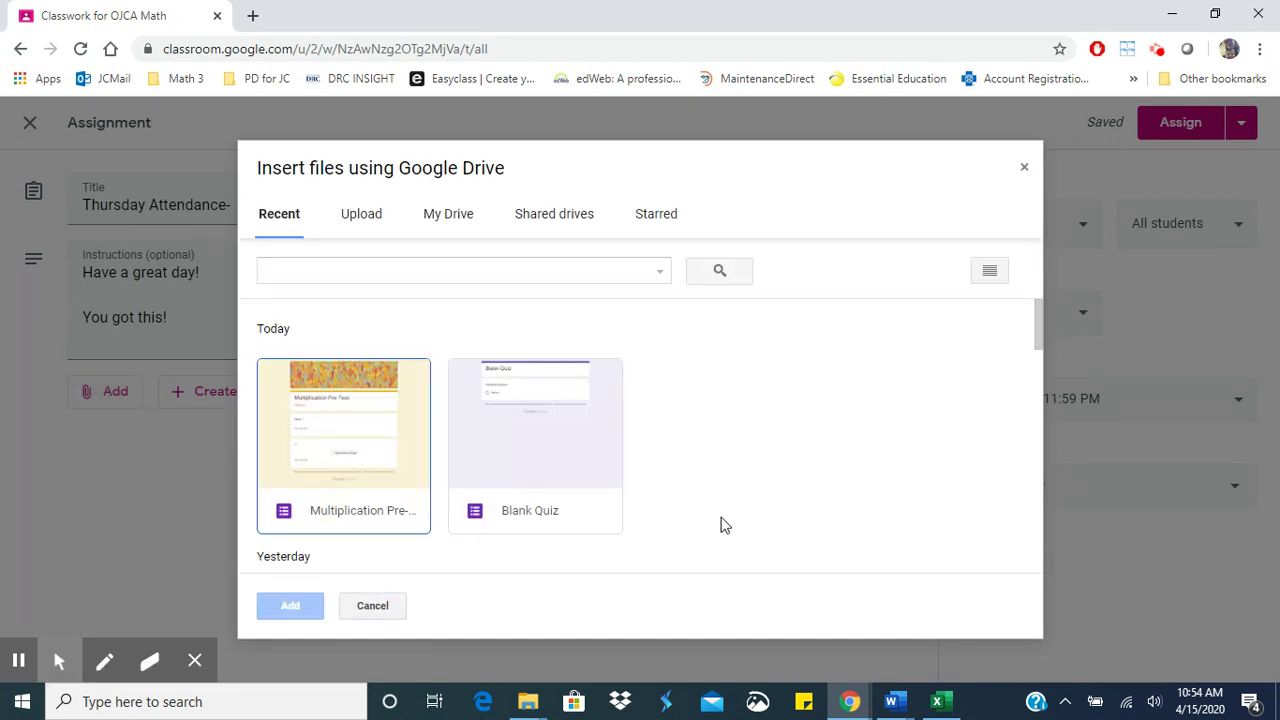
pyautogui.scroll(-2, 723, 523)
pyautogui.scroll(2, 723, 523)
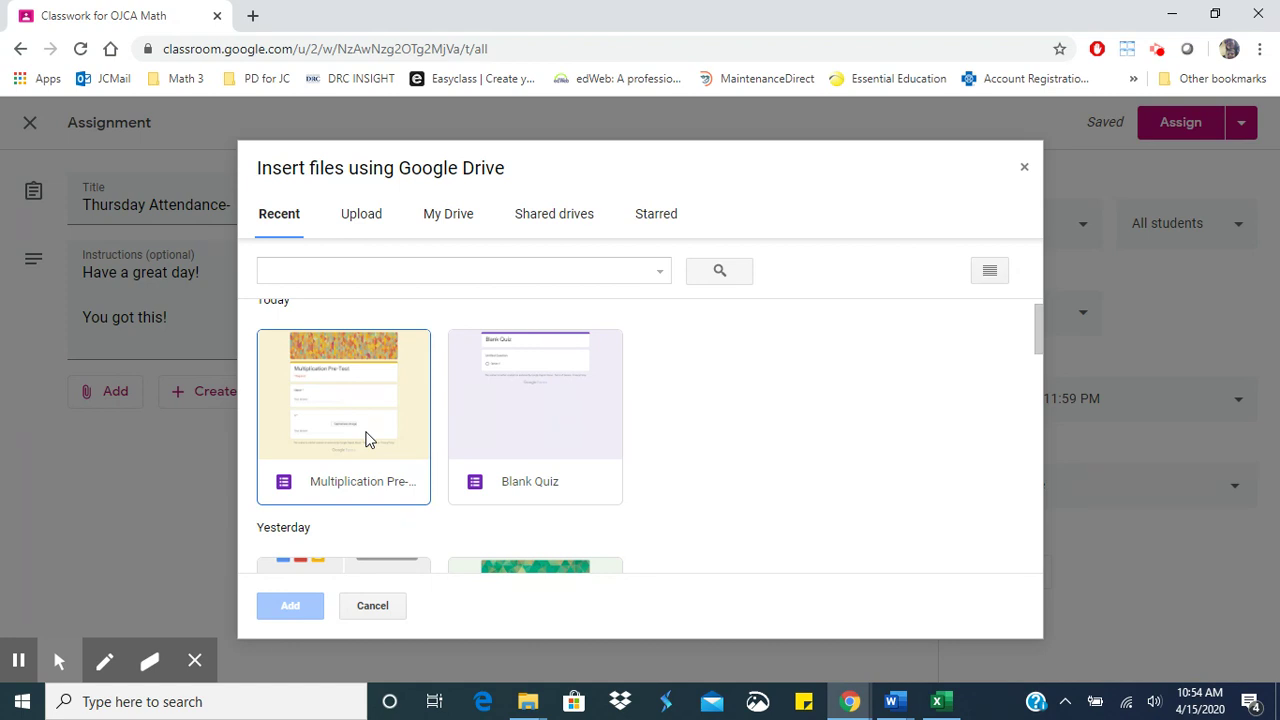
pyautogui.click(366, 440)
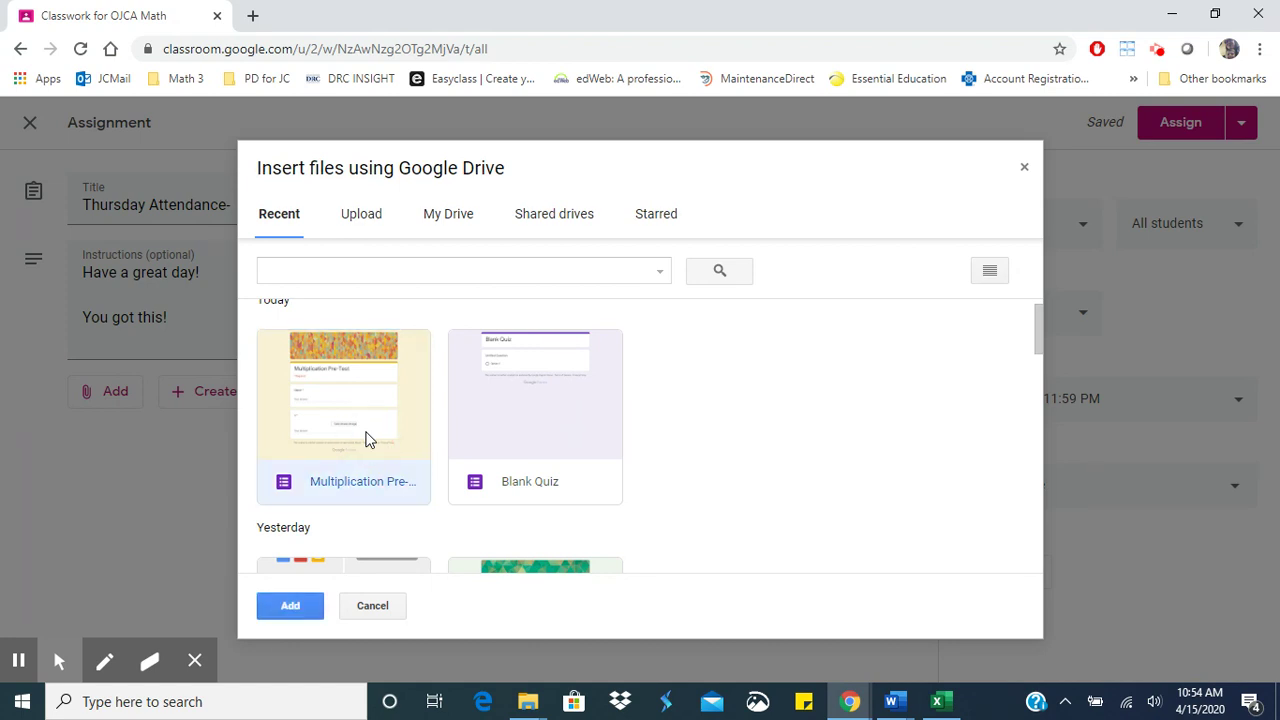
pyautogui.click(290, 606)
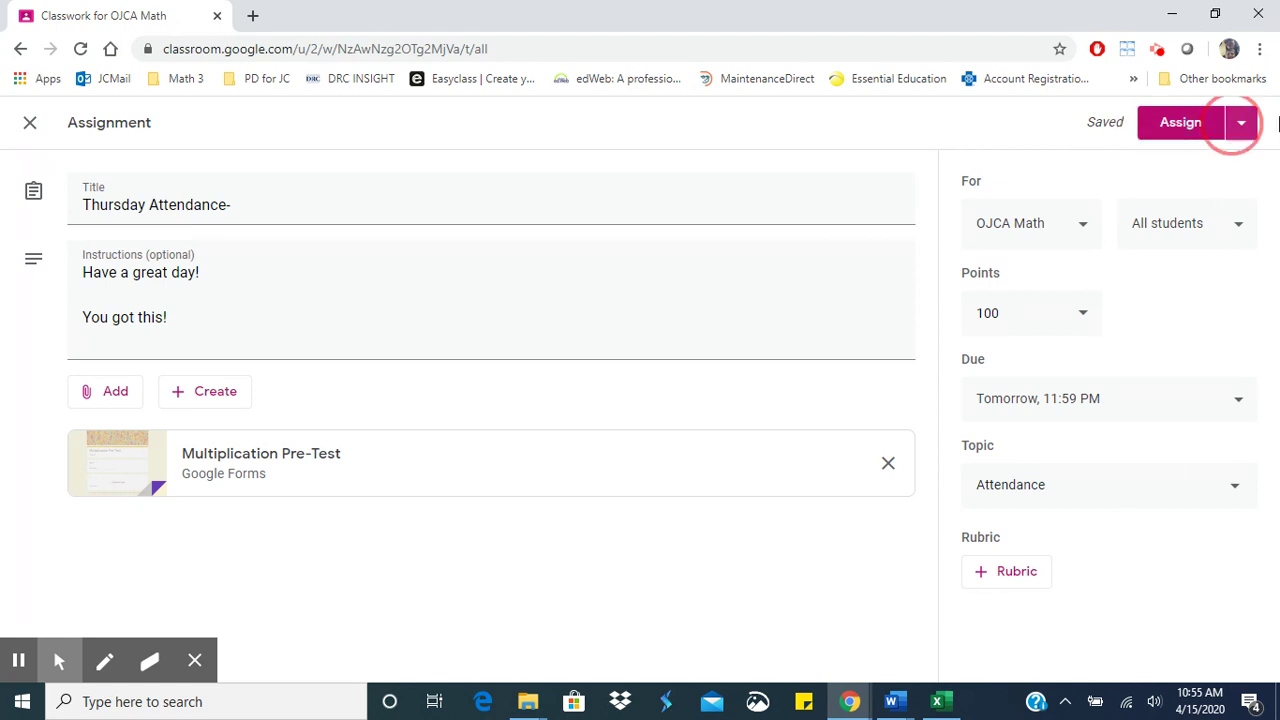
# - Schedule Thursday Attendance- to post on Apr 16, 2020 at 6:00 AM
pyautogui.click(1250, 135)
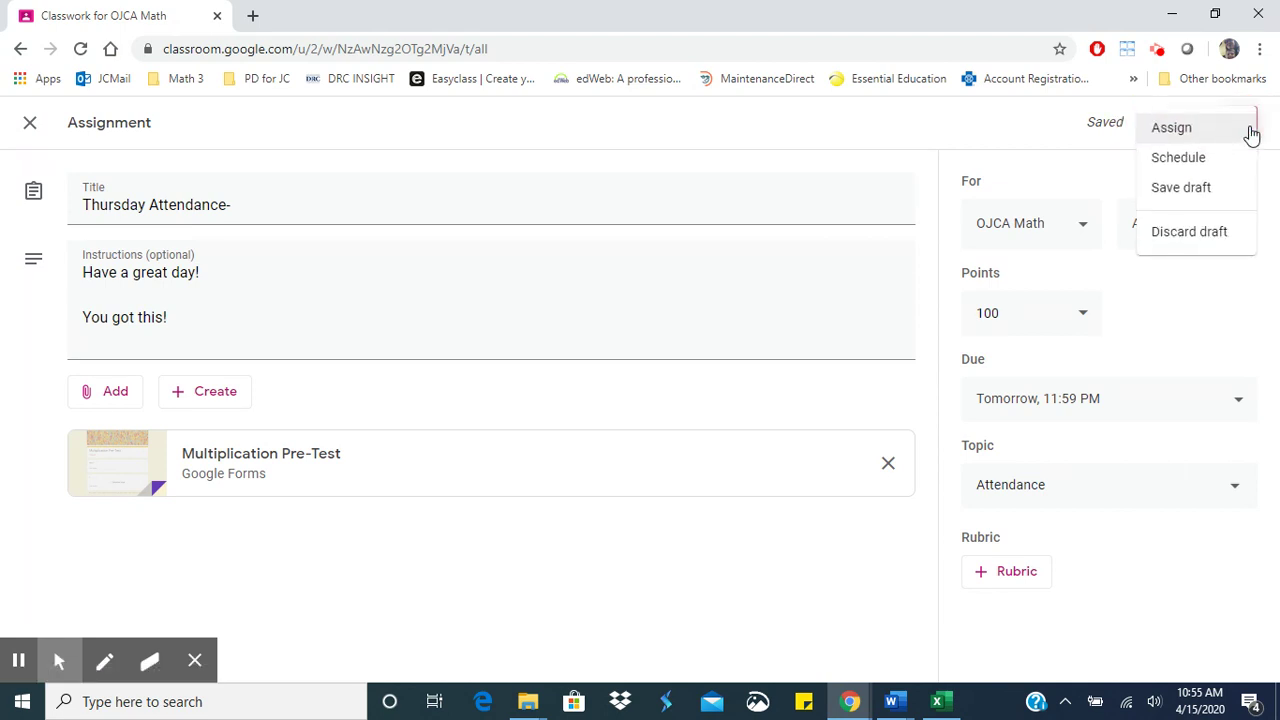
pyautogui.click(1208, 160)
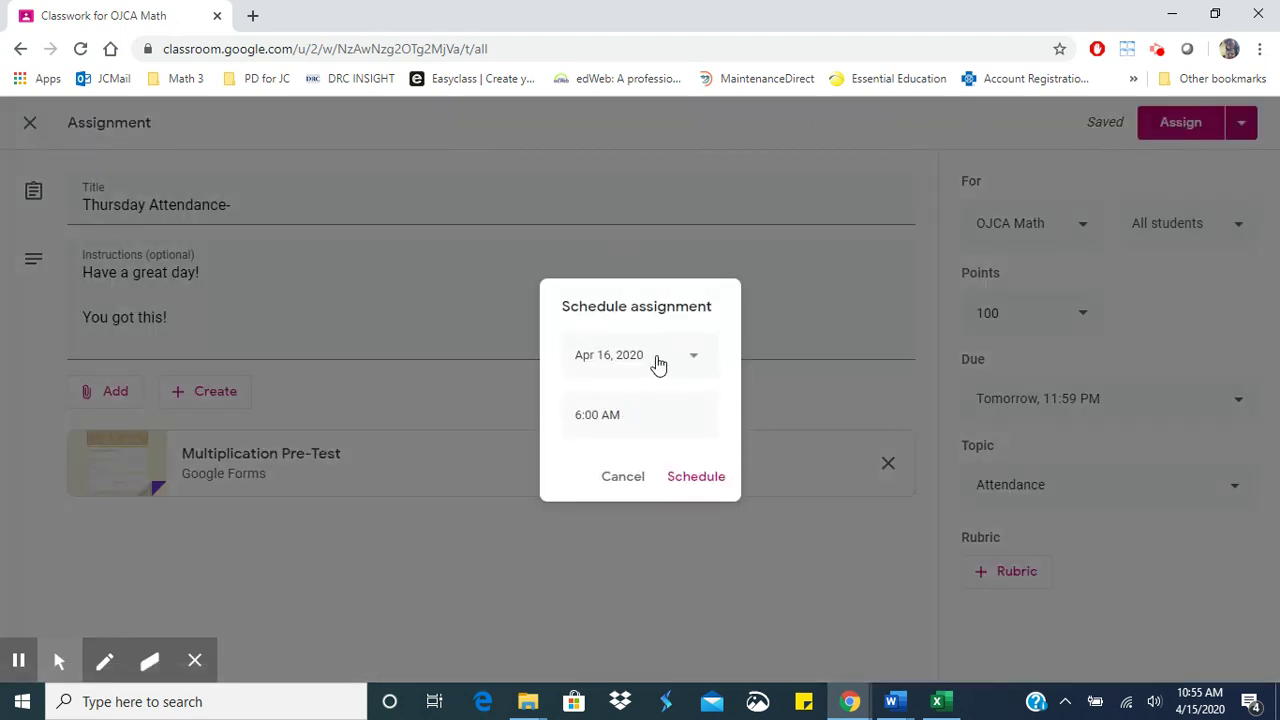
pyautogui.click(688, 478)
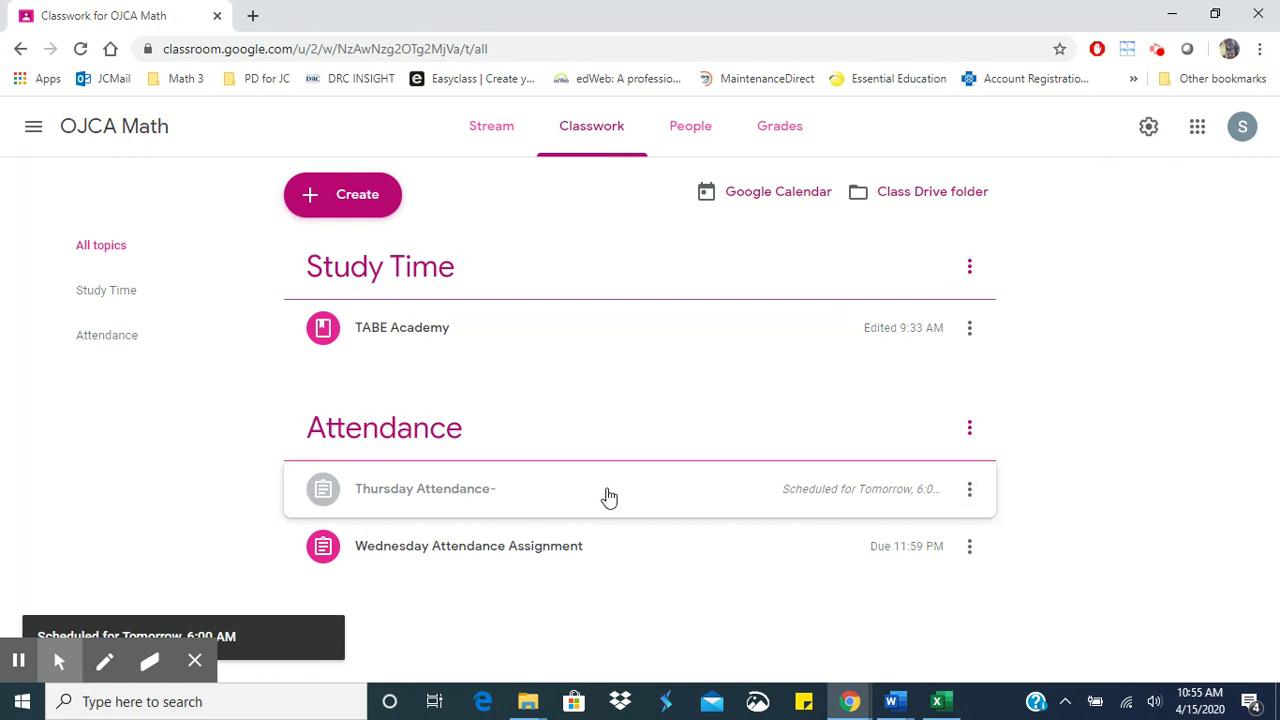
# - Expand the Wednesday Attendance Assignment and view its student work page
pyautogui.click(601, 557)
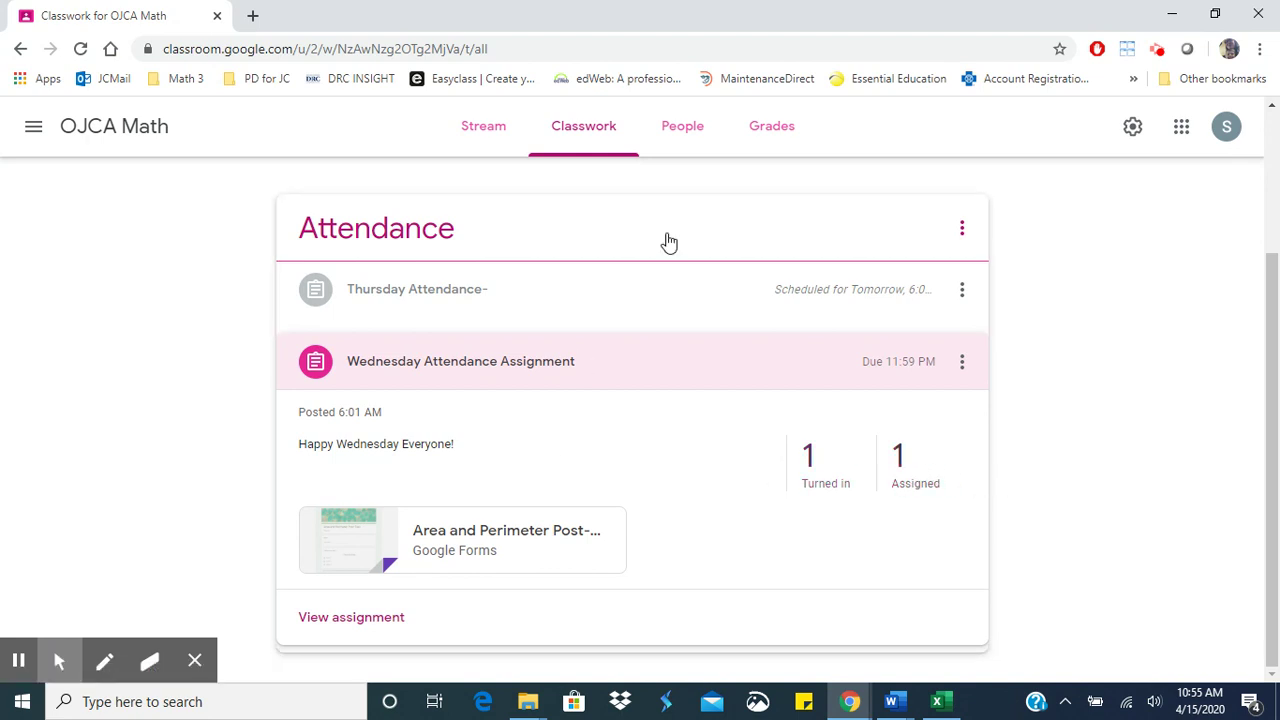
pyautogui.scroll(2, 669, 243)
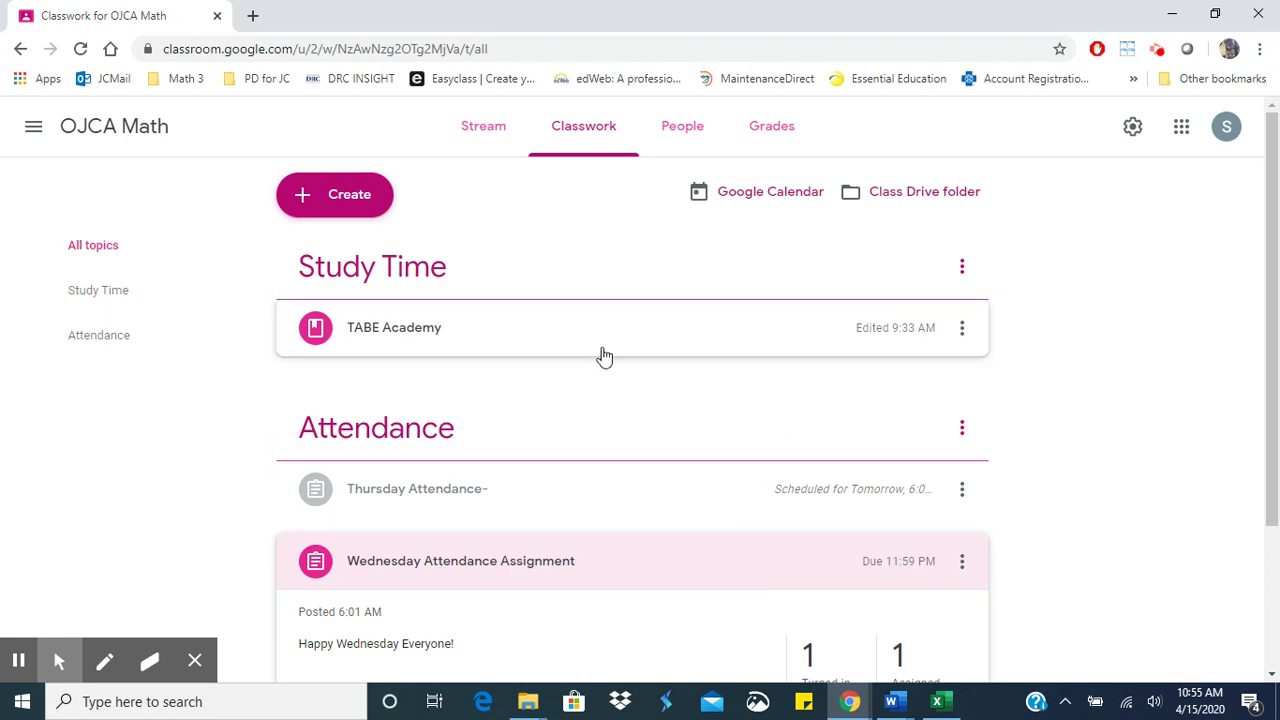
pyautogui.scroll(-2, 1007, 451)
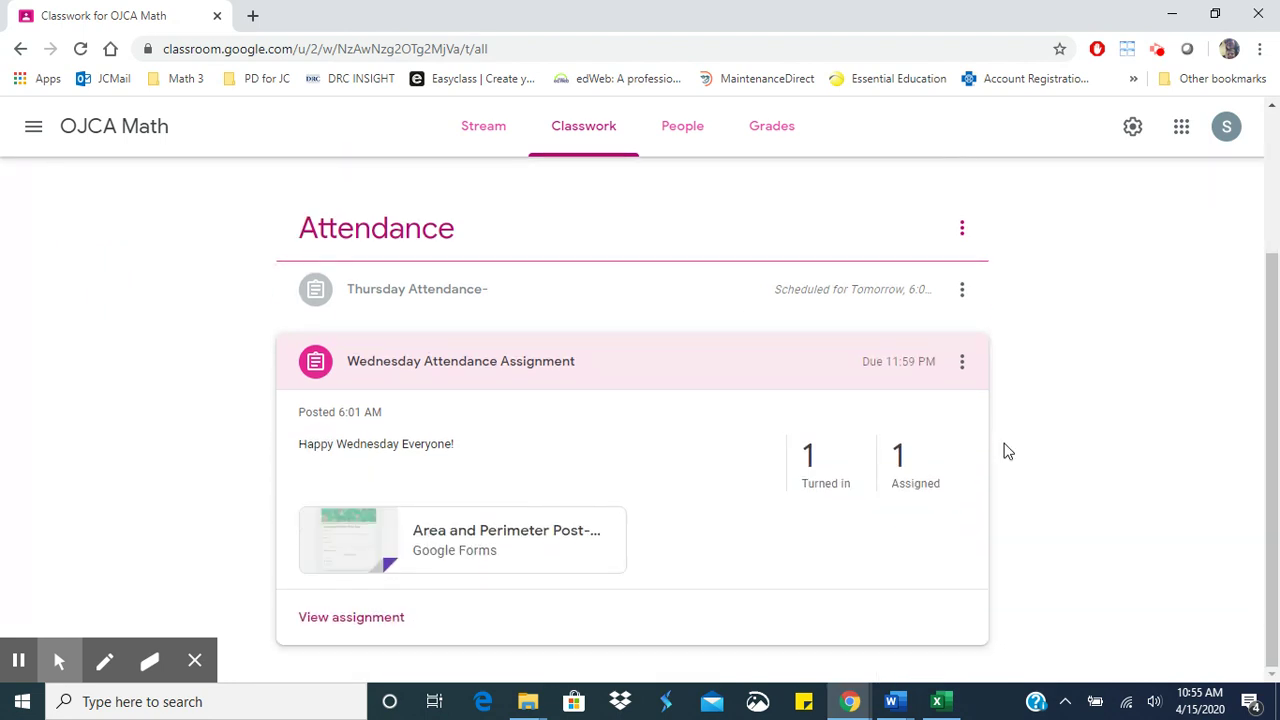
pyautogui.click(343, 614)
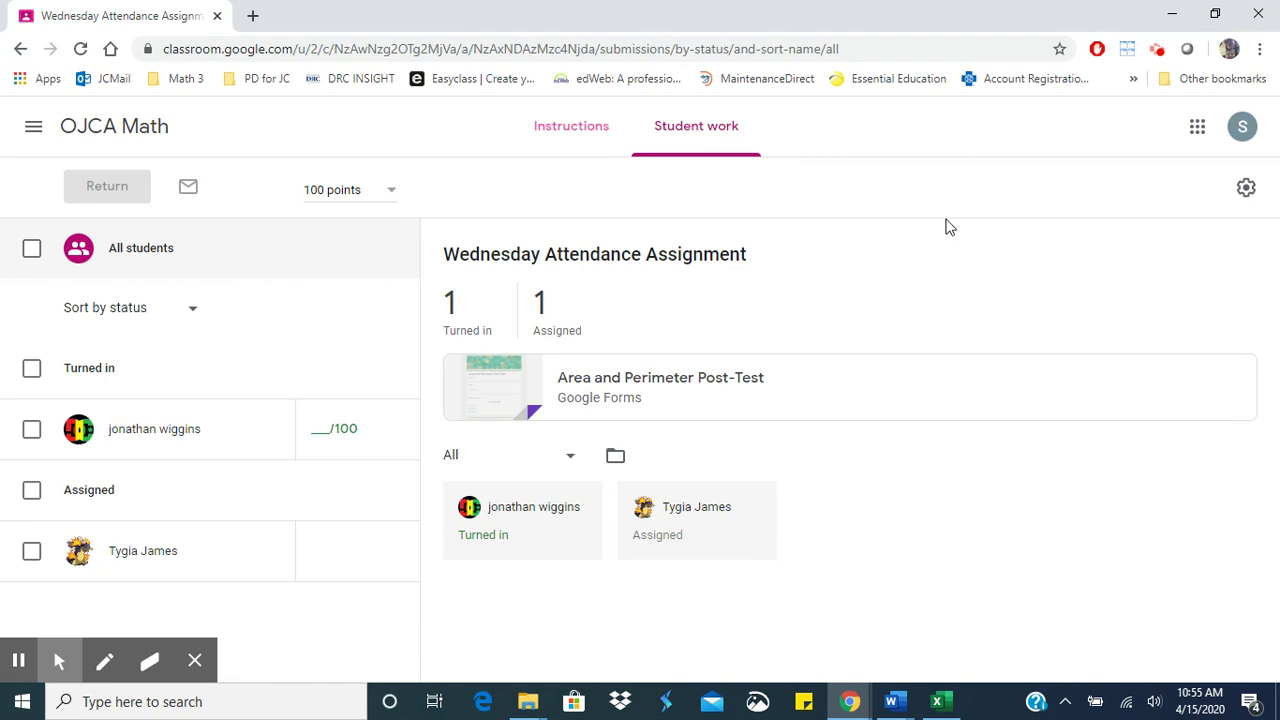
# - Grade the student's Wednesday Attendance work 100/100 and return it to them
pyautogui.click(332, 430)
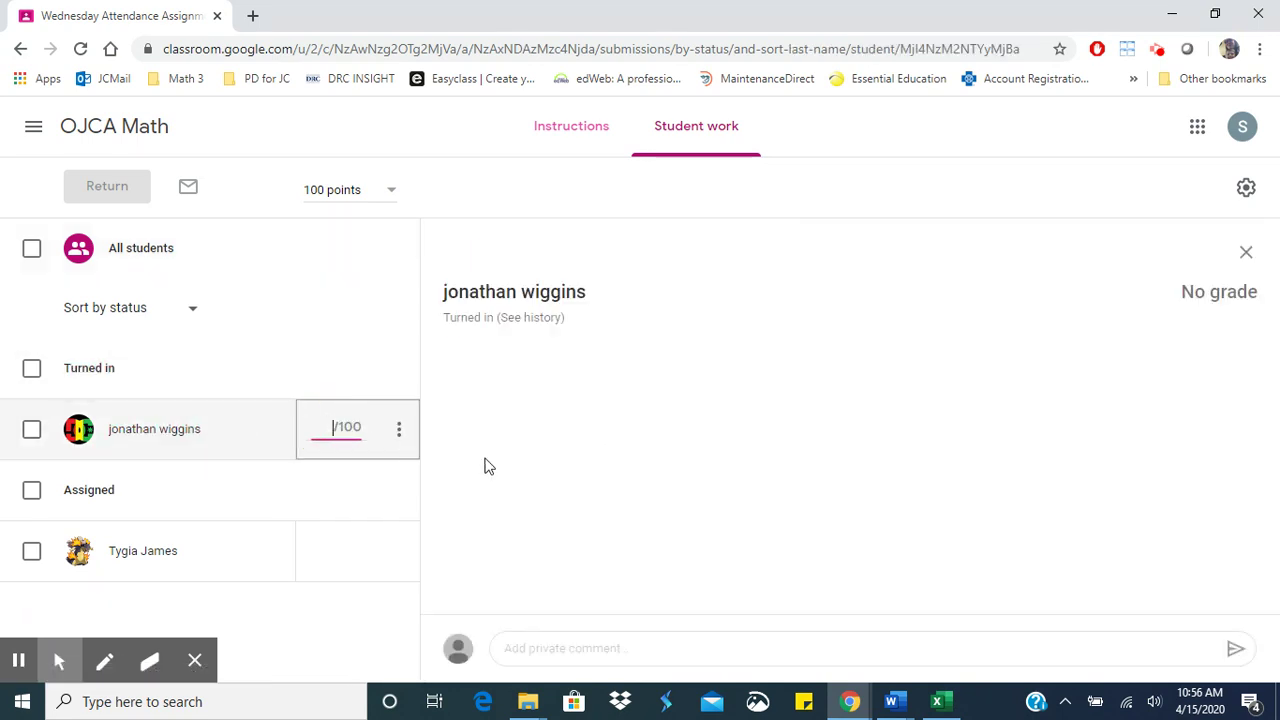
pyautogui.write('100')
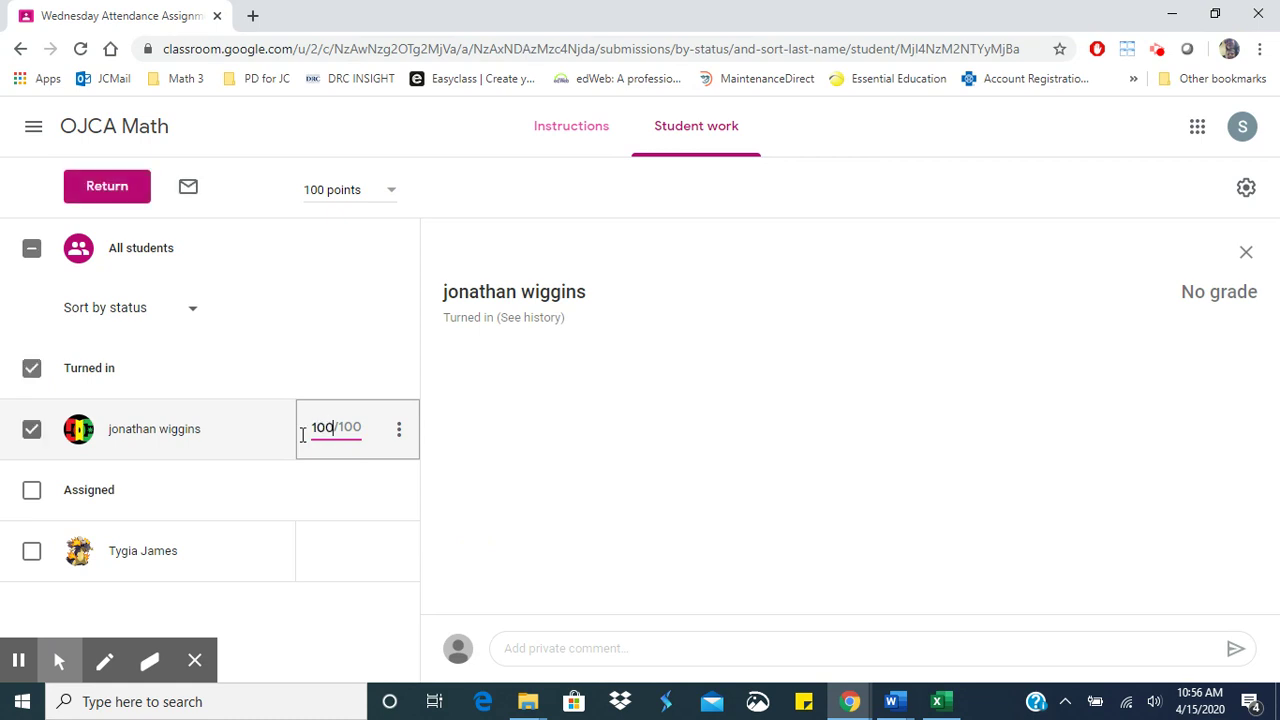
pyautogui.press('Return')
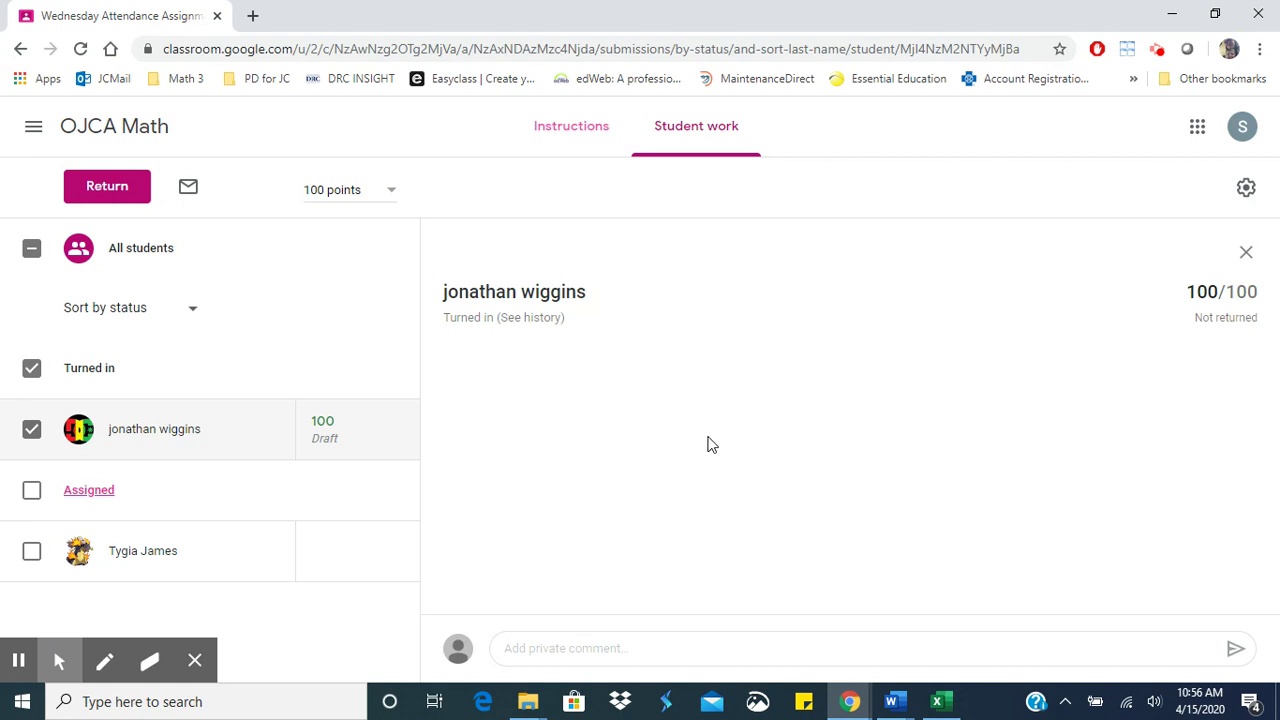
pyautogui.click(104, 196)
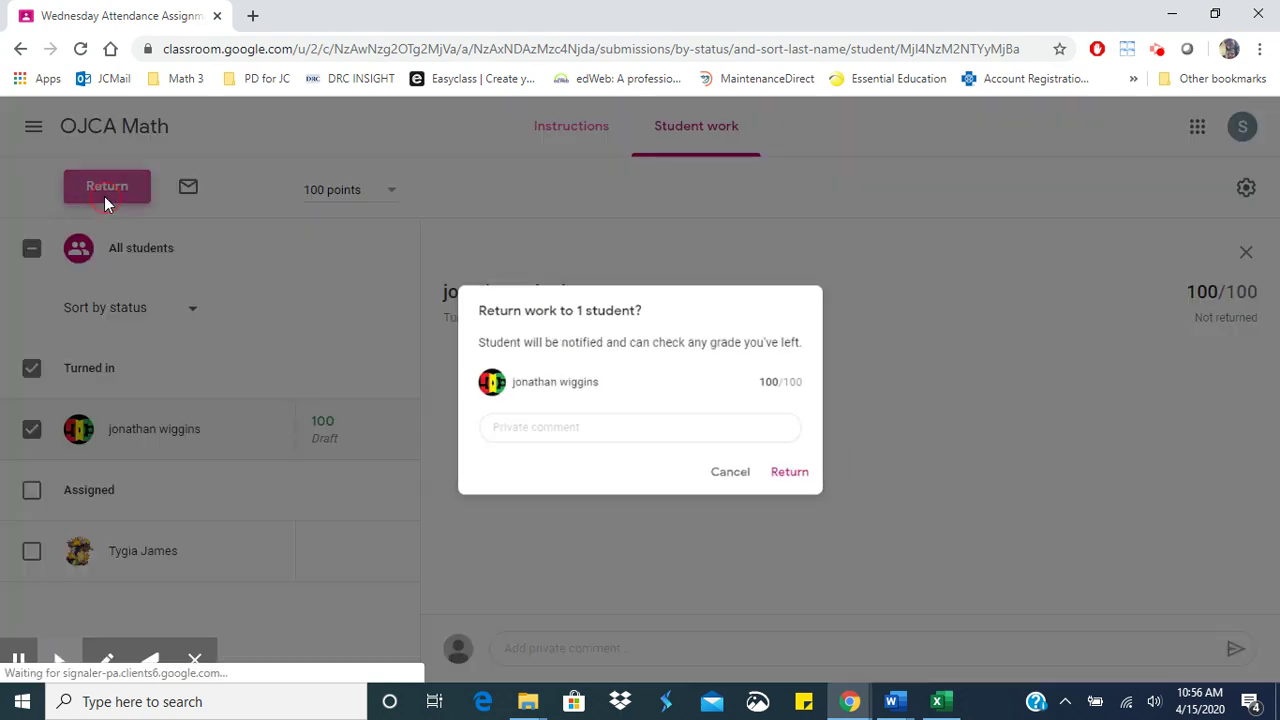
pyautogui.click(790, 482)
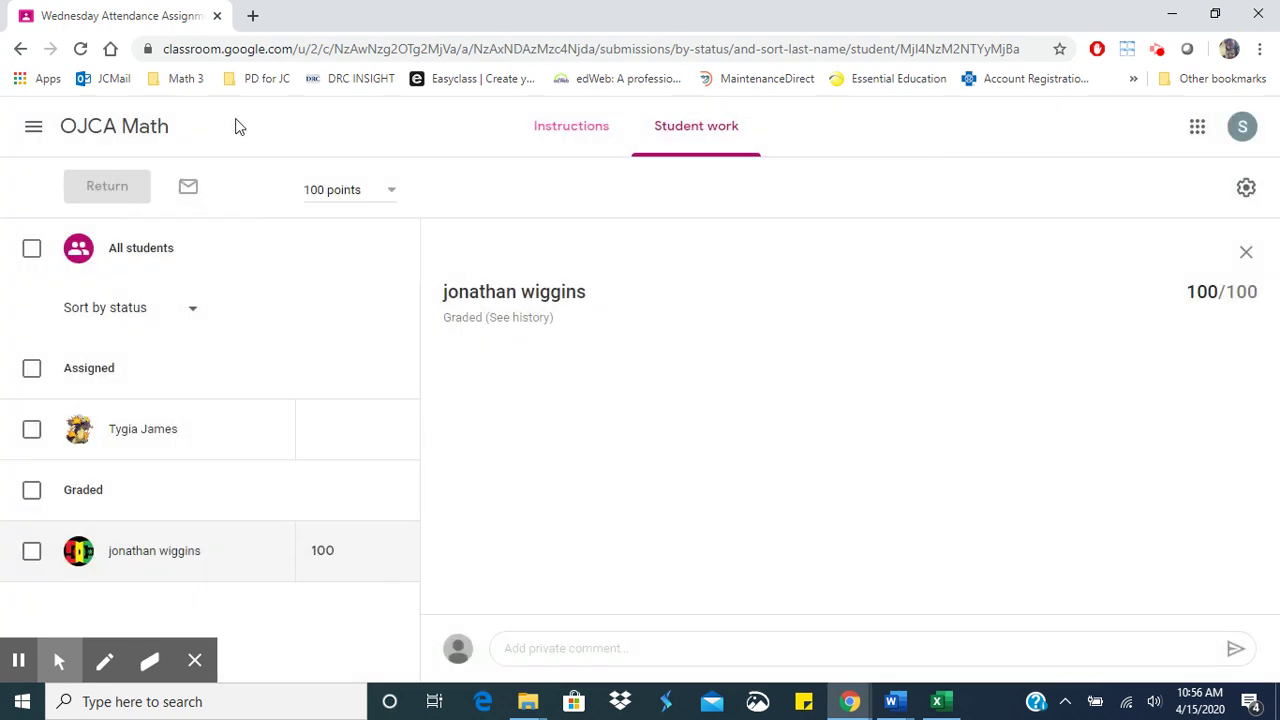
pyautogui.click(98, 132)
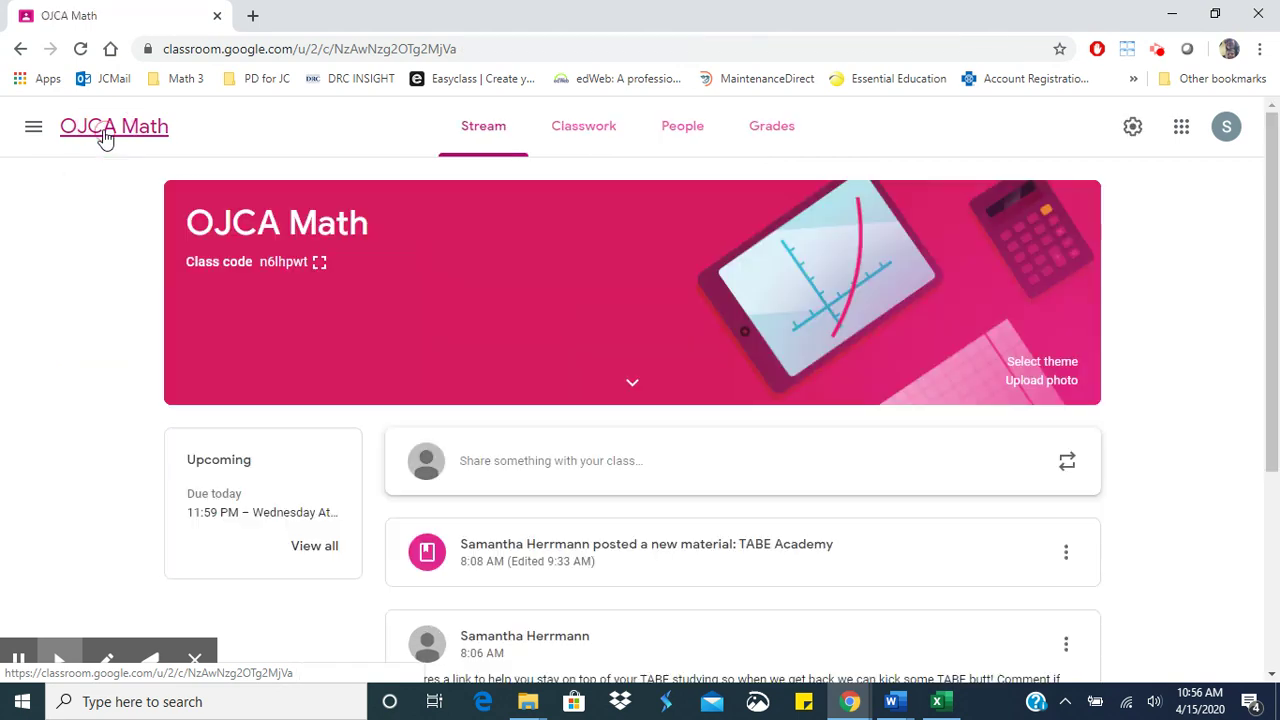
pyautogui.click(800, 132)
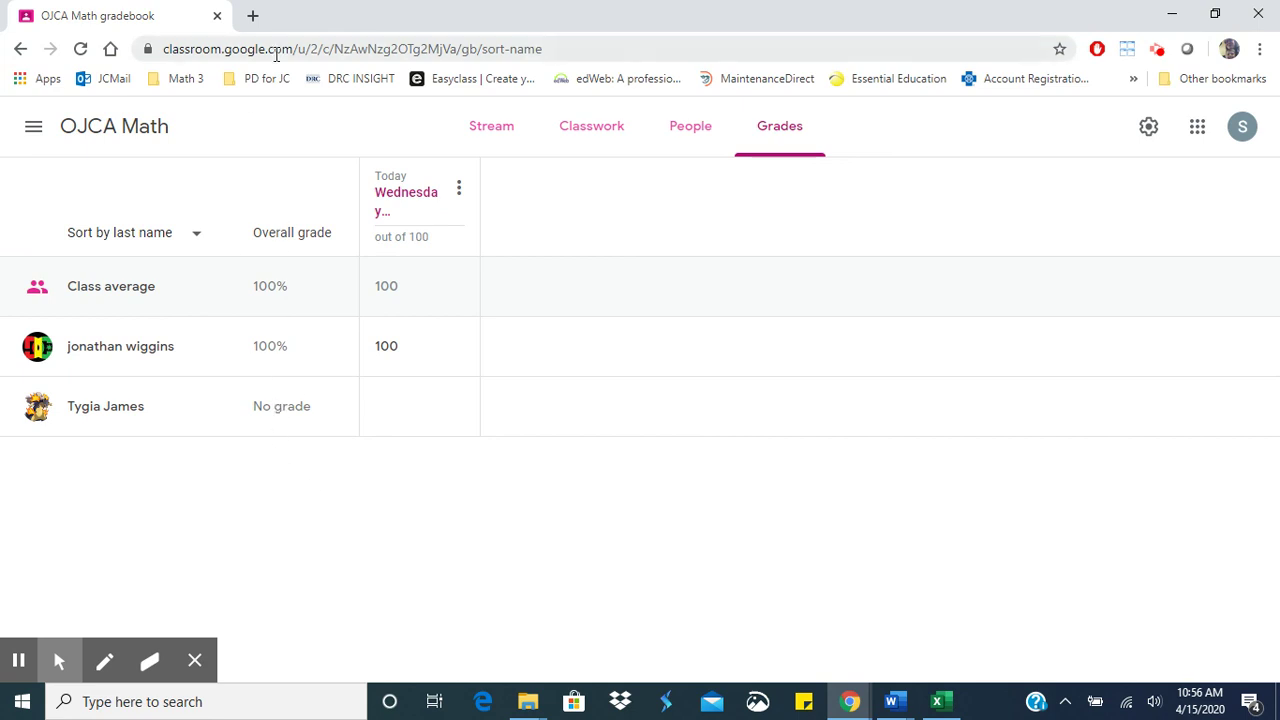
pyautogui.click(195, 253)
pyautogui.click(192, 246)
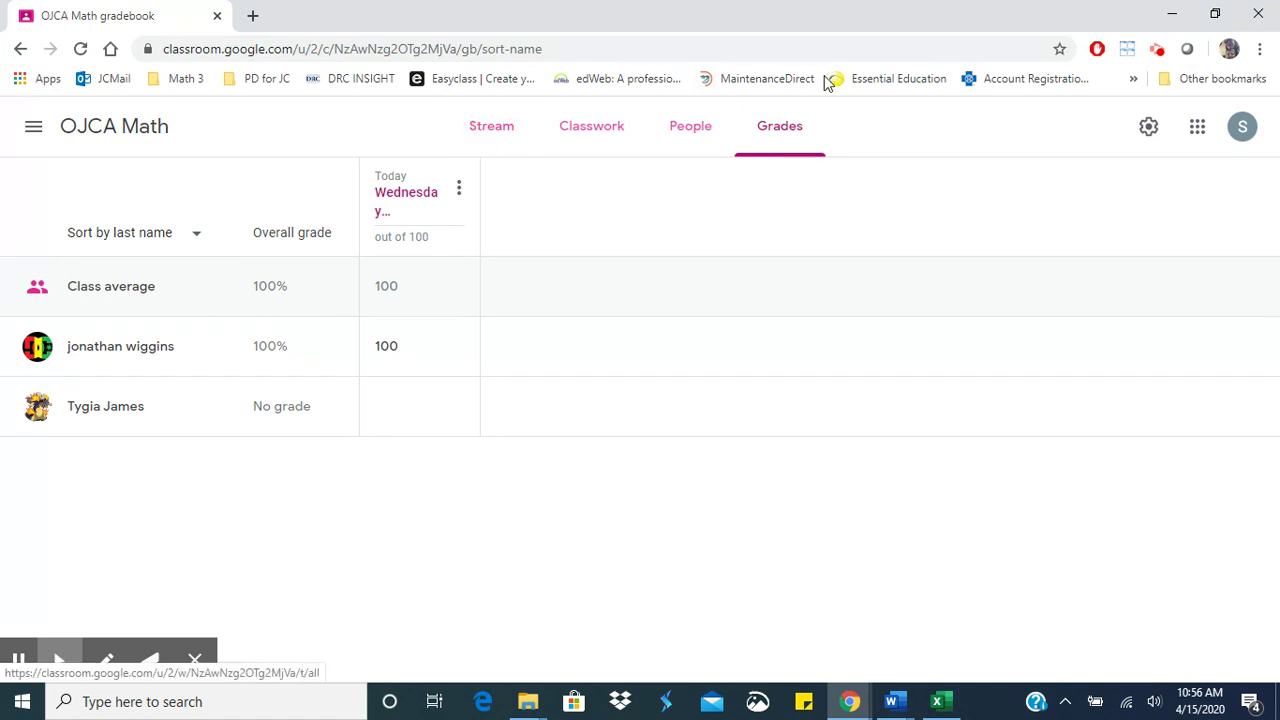
pyautogui.click(497, 131)
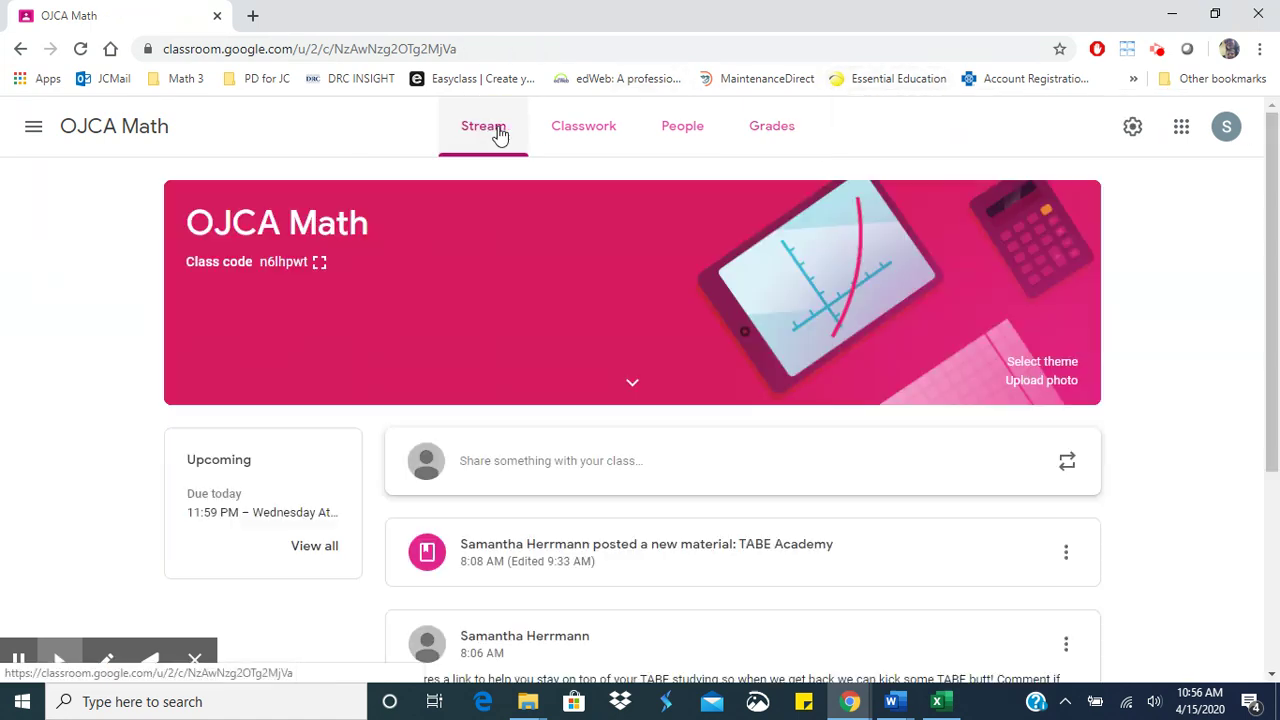
pyautogui.scroll(-2, 1043, 400)
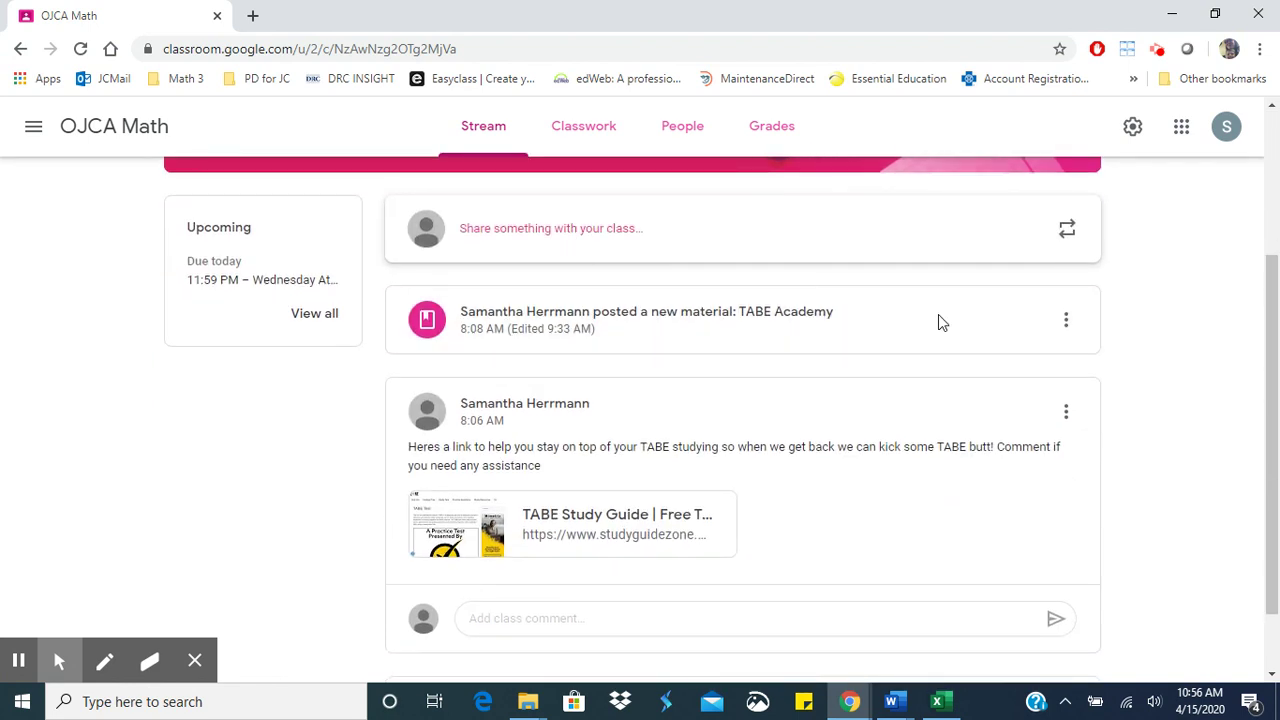
pyautogui.scroll(2, 1127, 313)
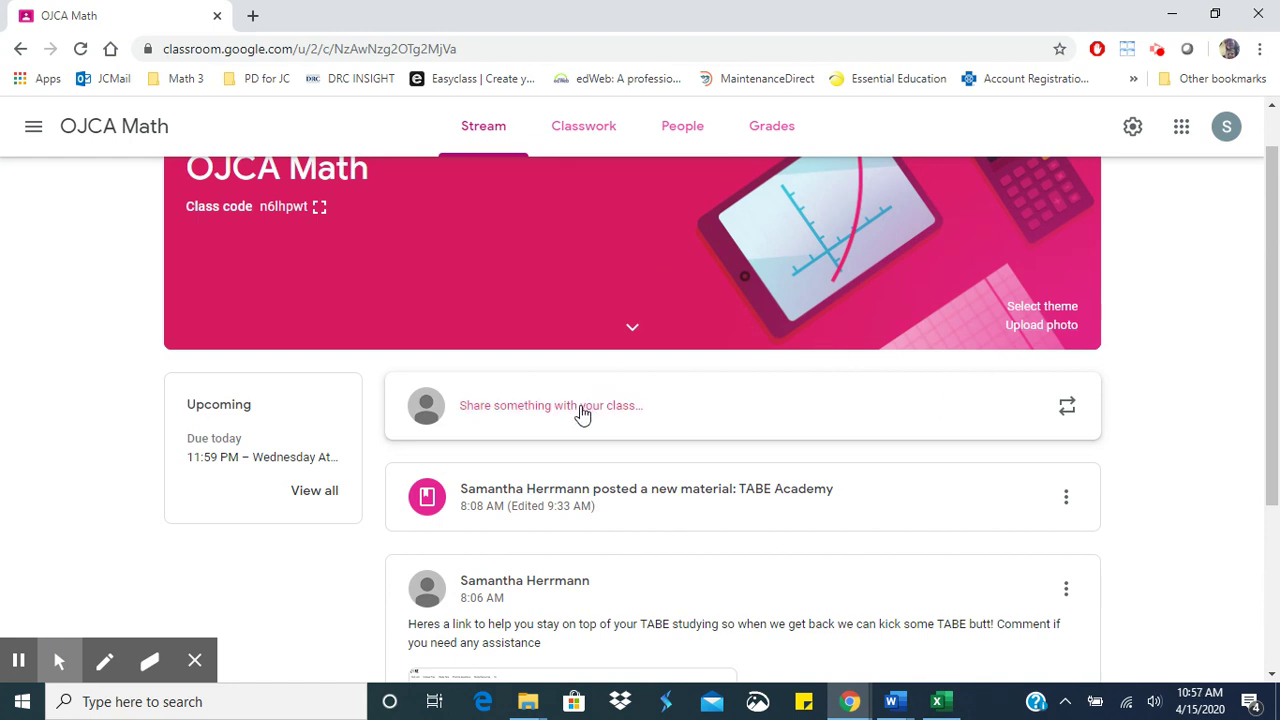
# - Create a new quiz assignment on Classwork and open its attached Blank Quiz form
pyautogui.click(592, 130)
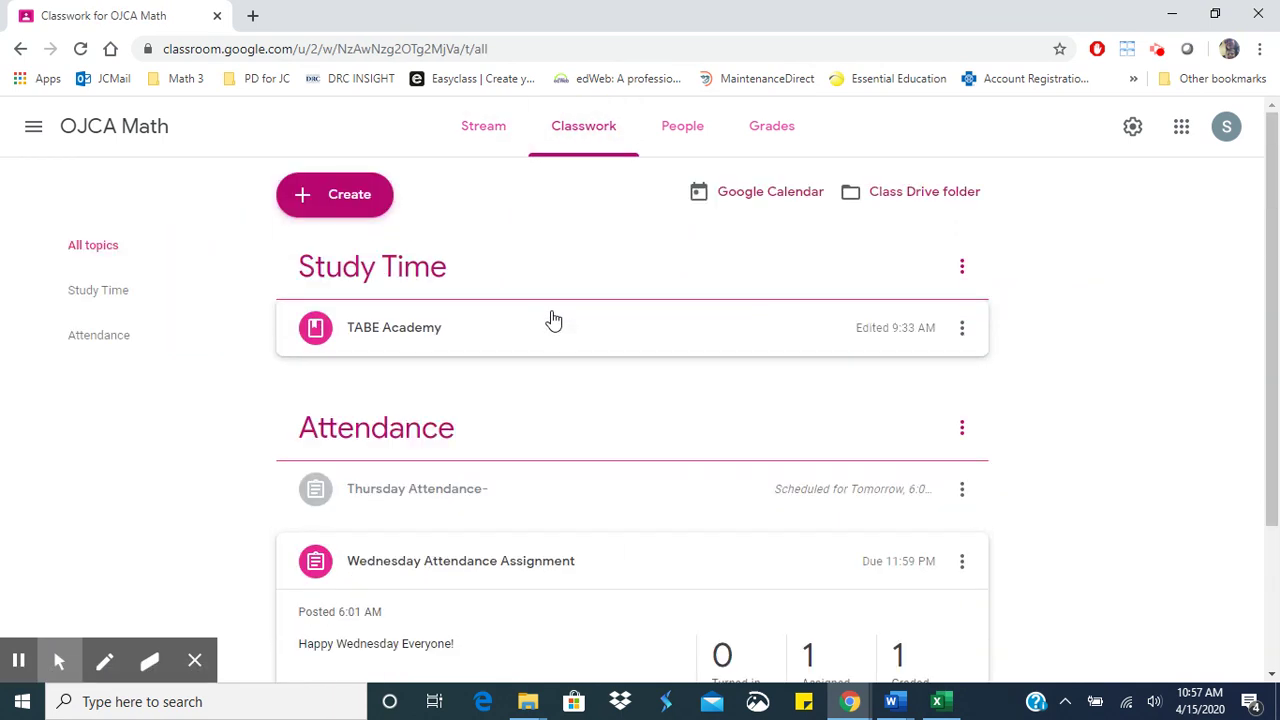
pyautogui.click(345, 200)
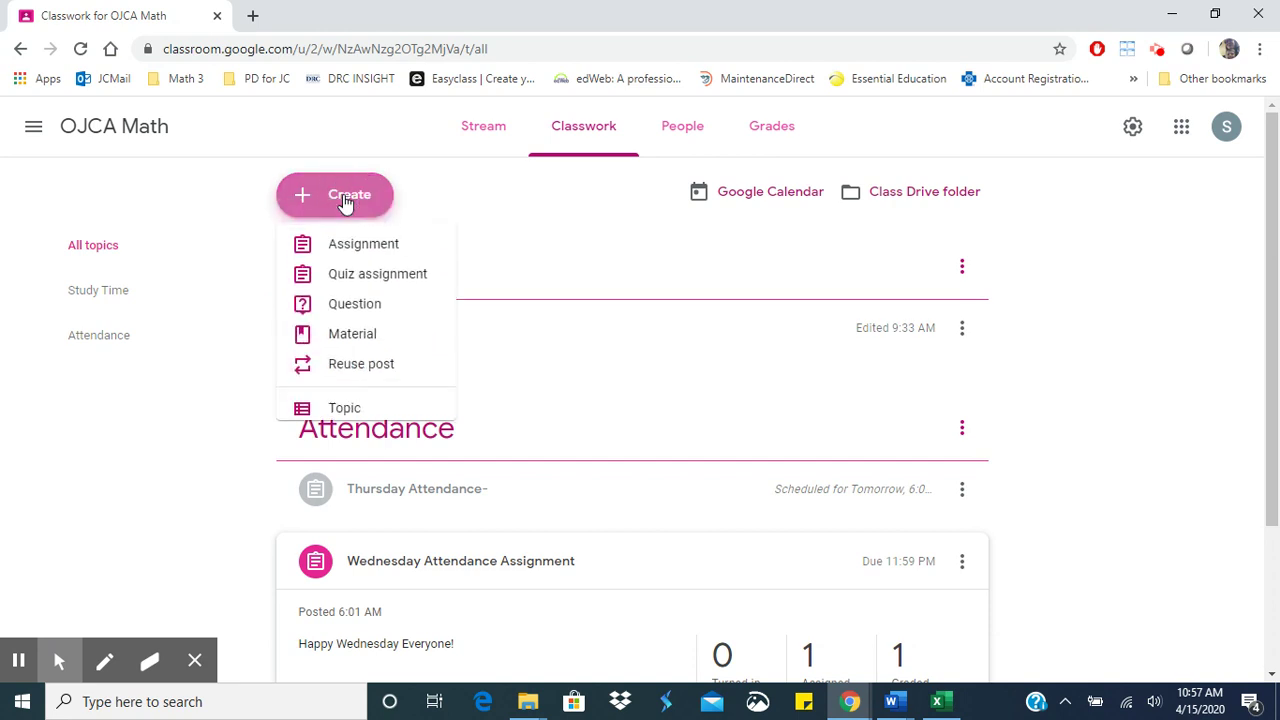
pyautogui.click(358, 287)
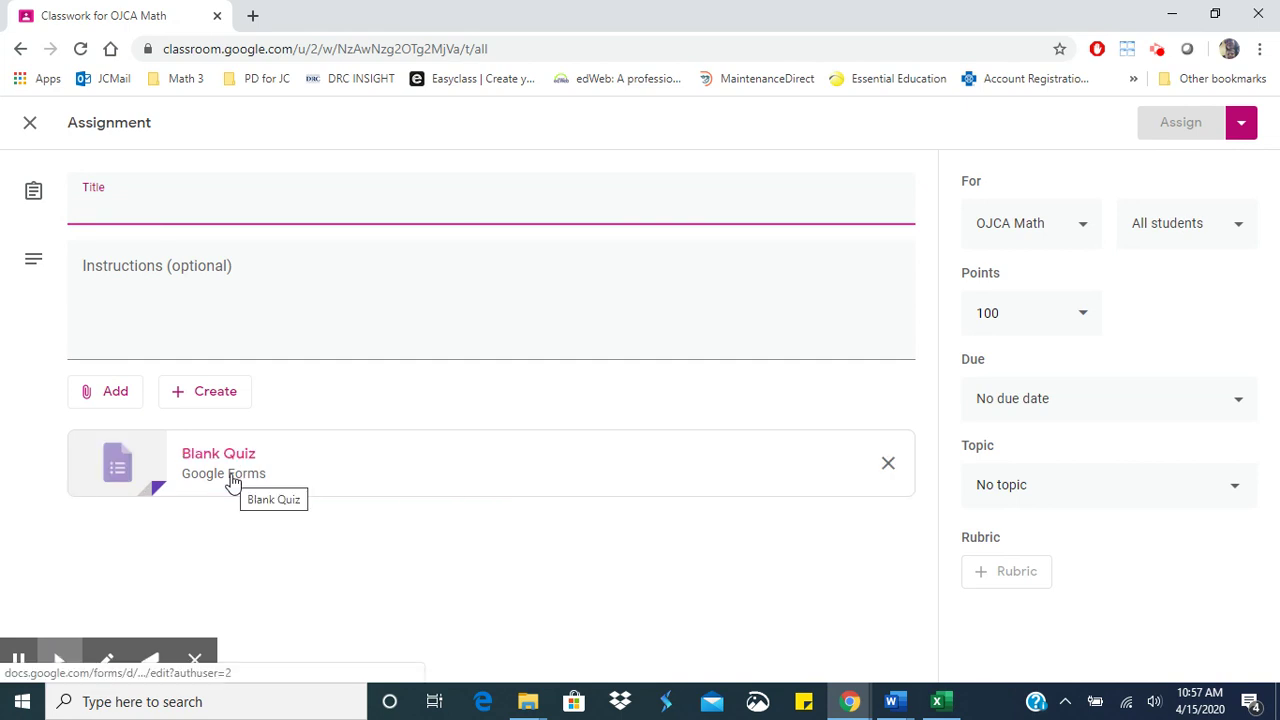
pyautogui.click(230, 475)
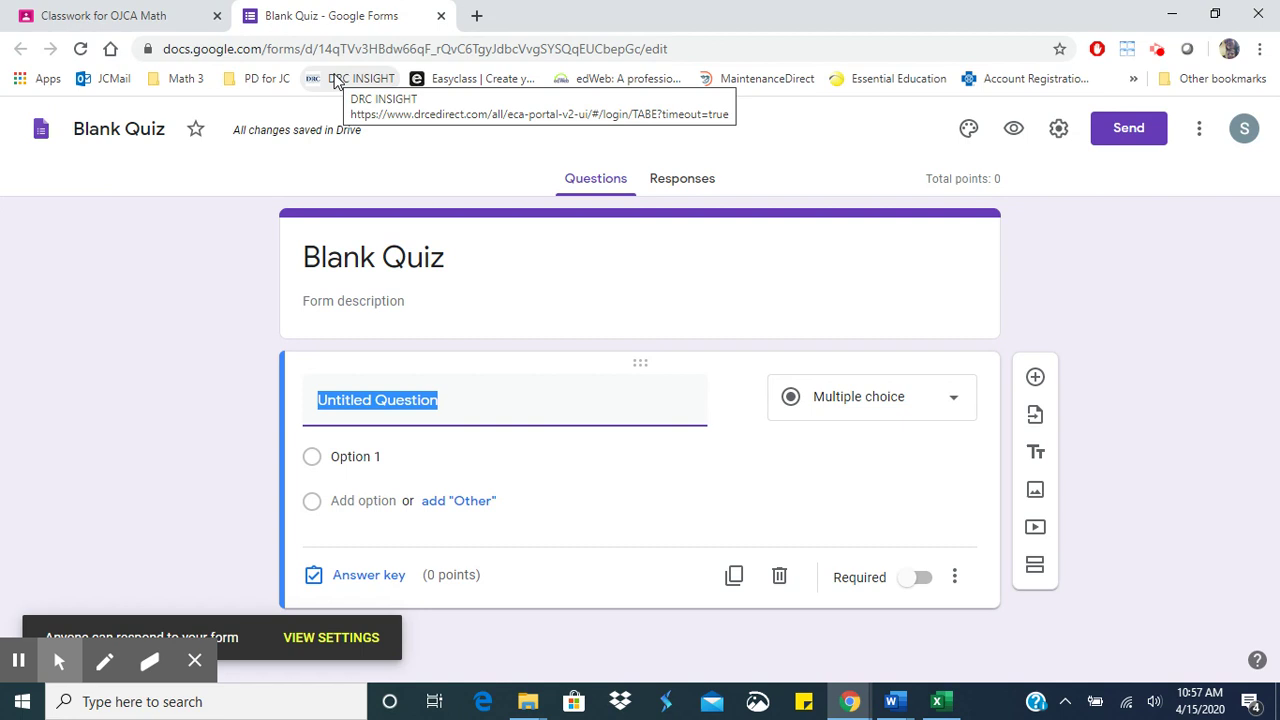
# - Begin retitling the form to 'U', then return to the Classroom quiz assignment draft
pyautogui.click(170, 130)
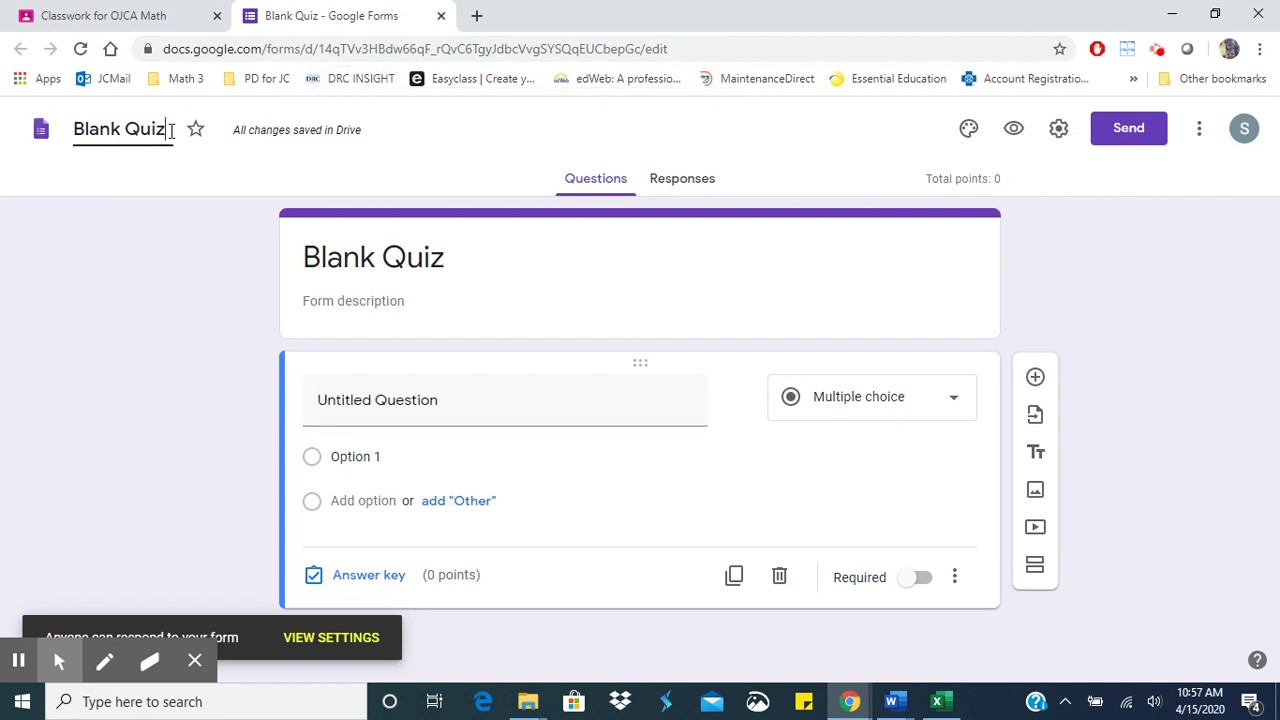
pyautogui.hotkey('ctrl', 'a')
pyautogui.write('U')
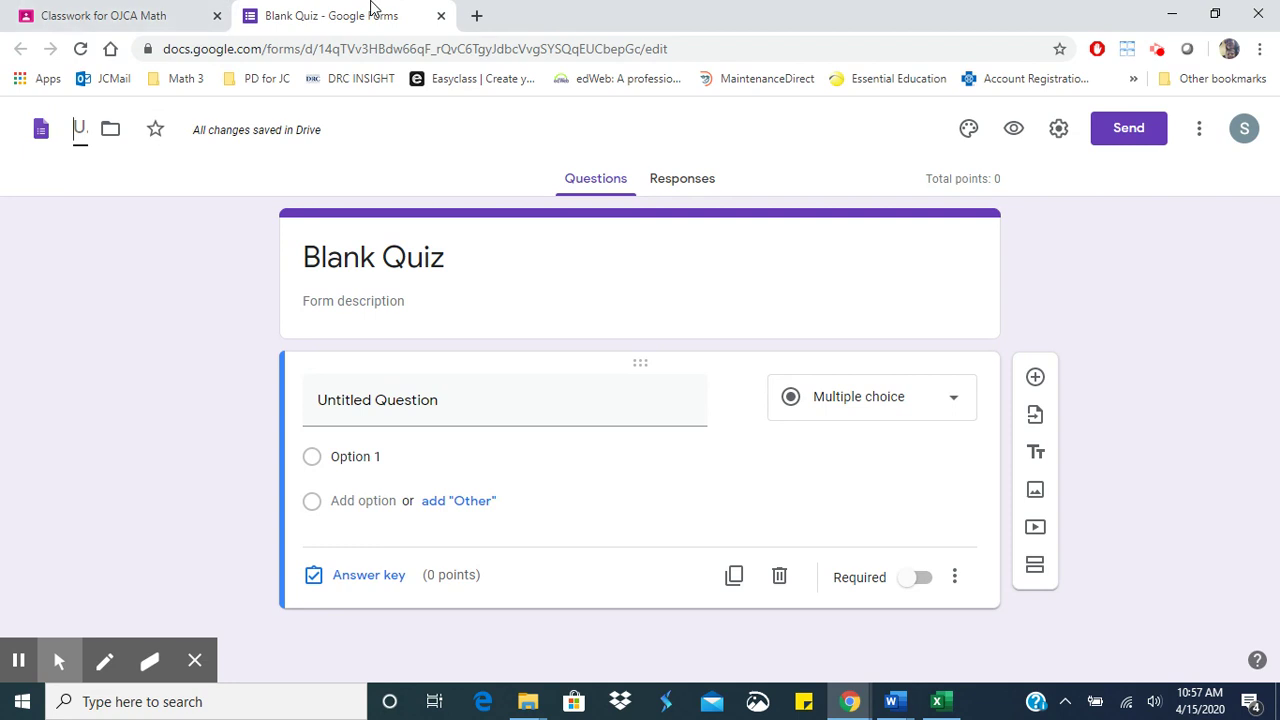
pyautogui.click(139, 8)
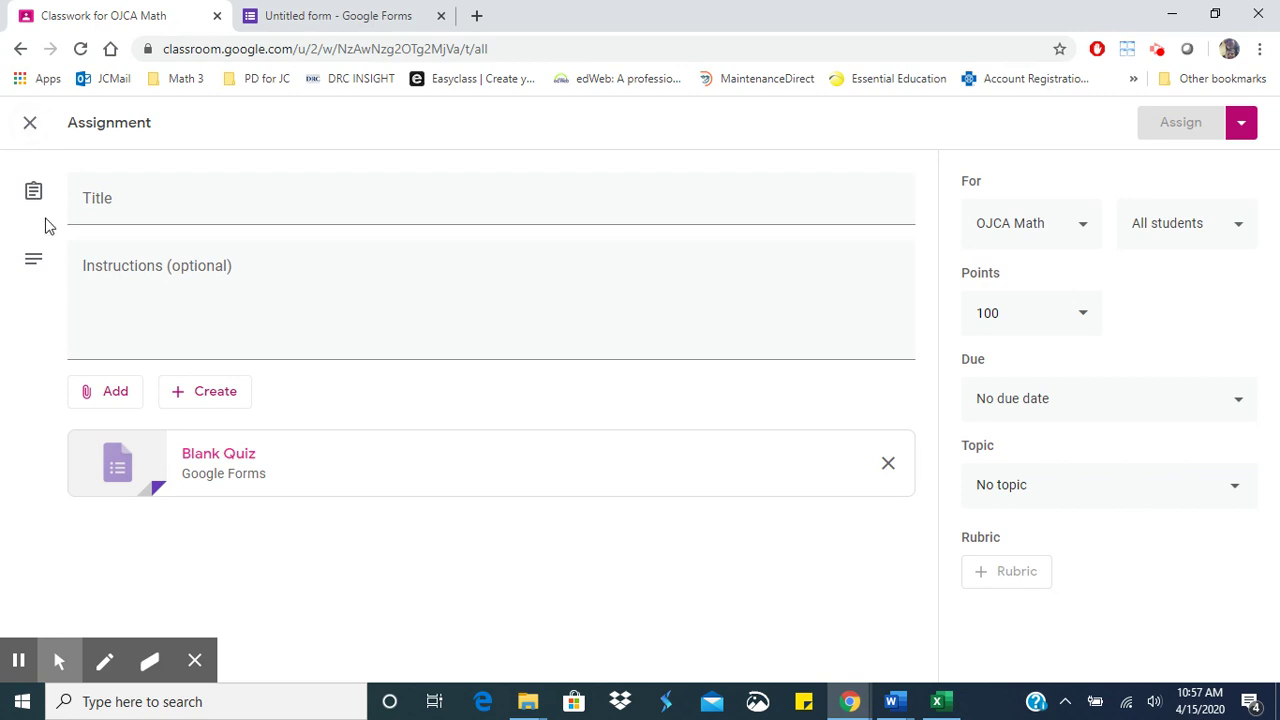
# - Discard the quiz draft, try a multiple-choice Question post, then discard that too
pyautogui.click(35, 122)
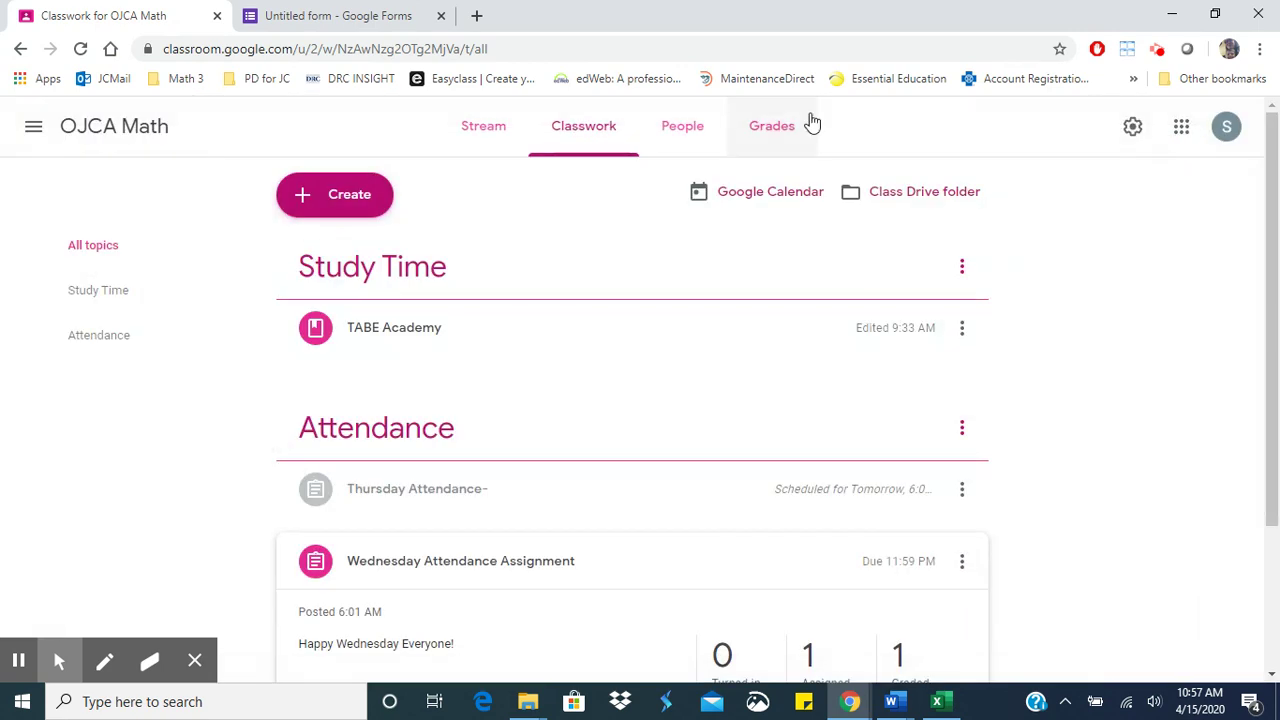
pyautogui.click(348, 205)
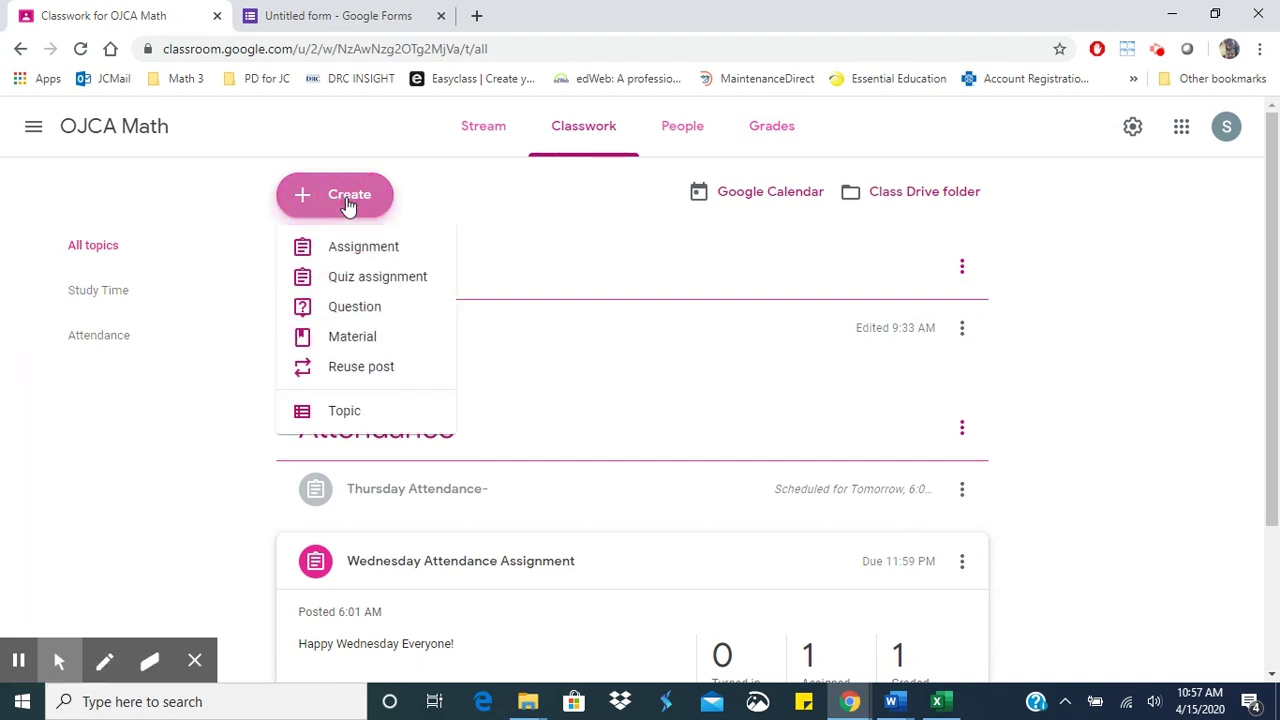
pyautogui.click(371, 307)
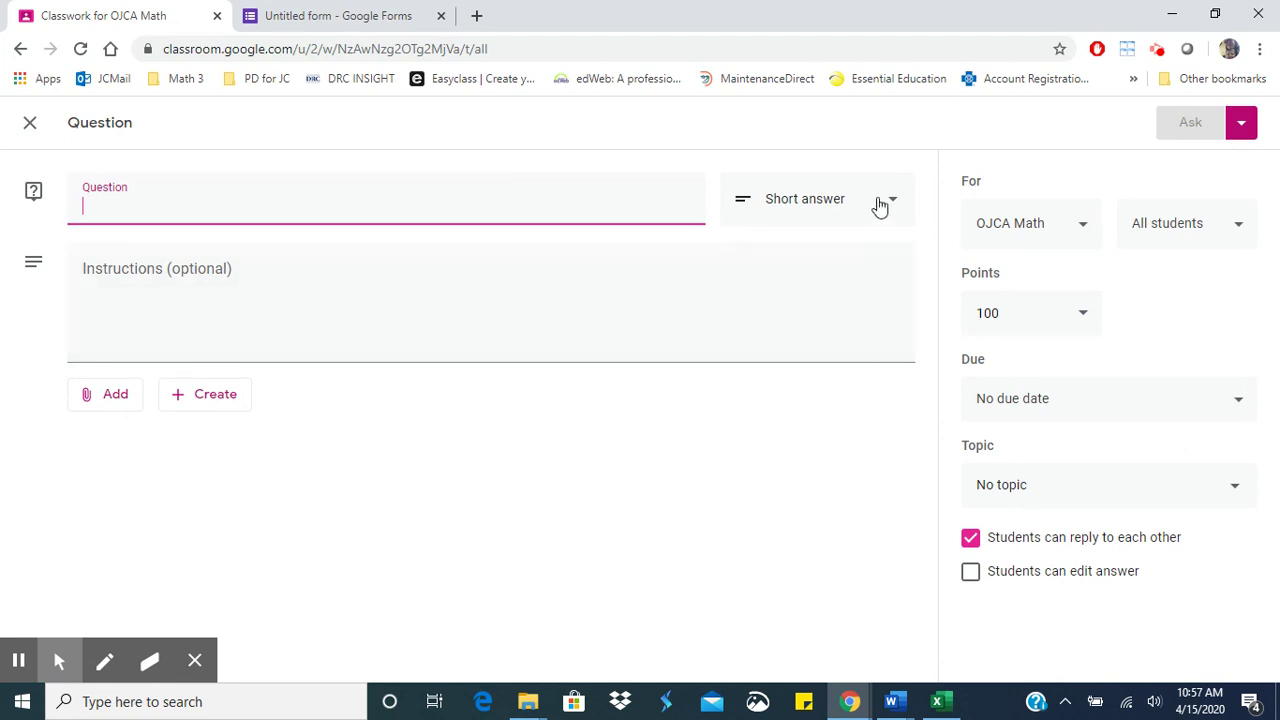
pyautogui.click(865, 202)
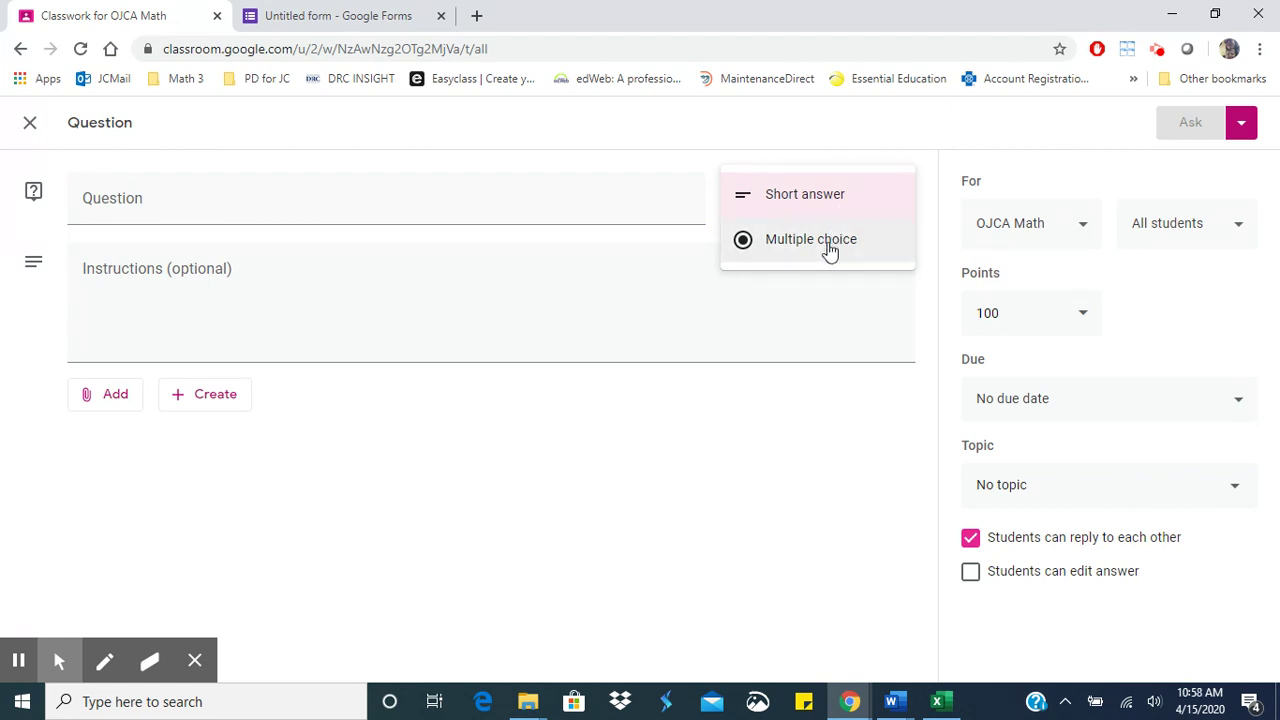
pyautogui.click(829, 252)
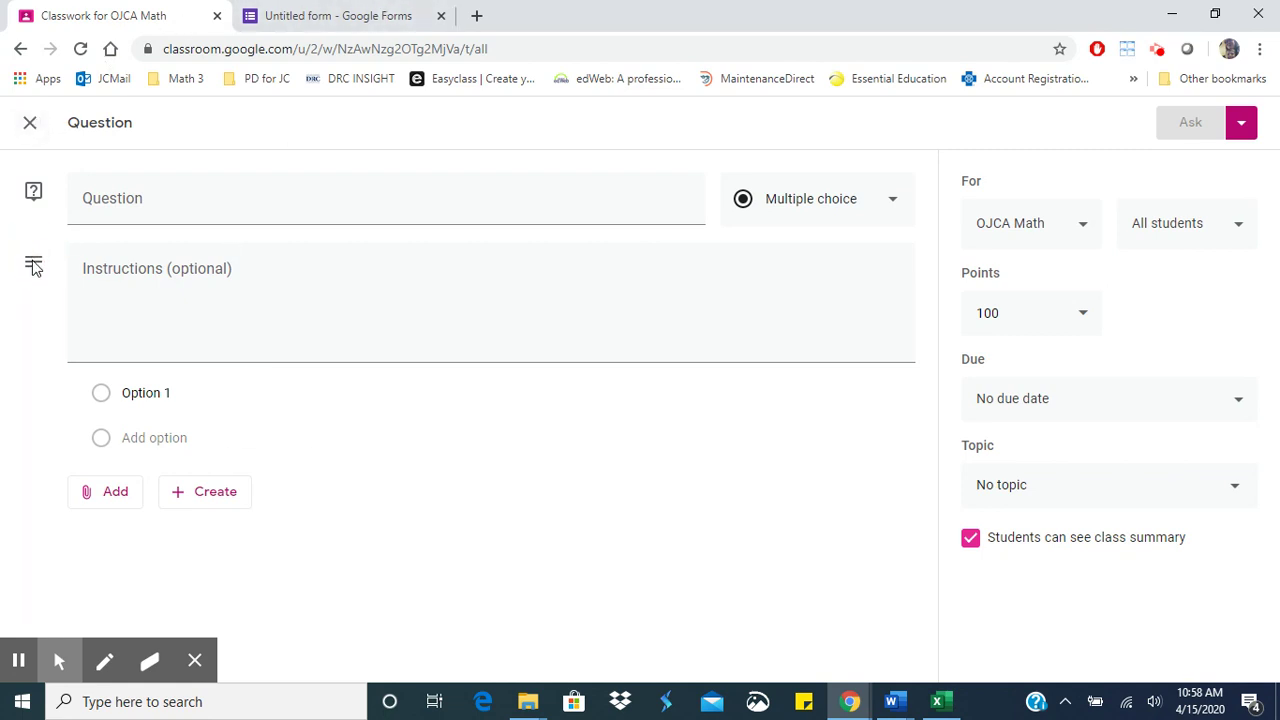
pyautogui.click(32, 122)
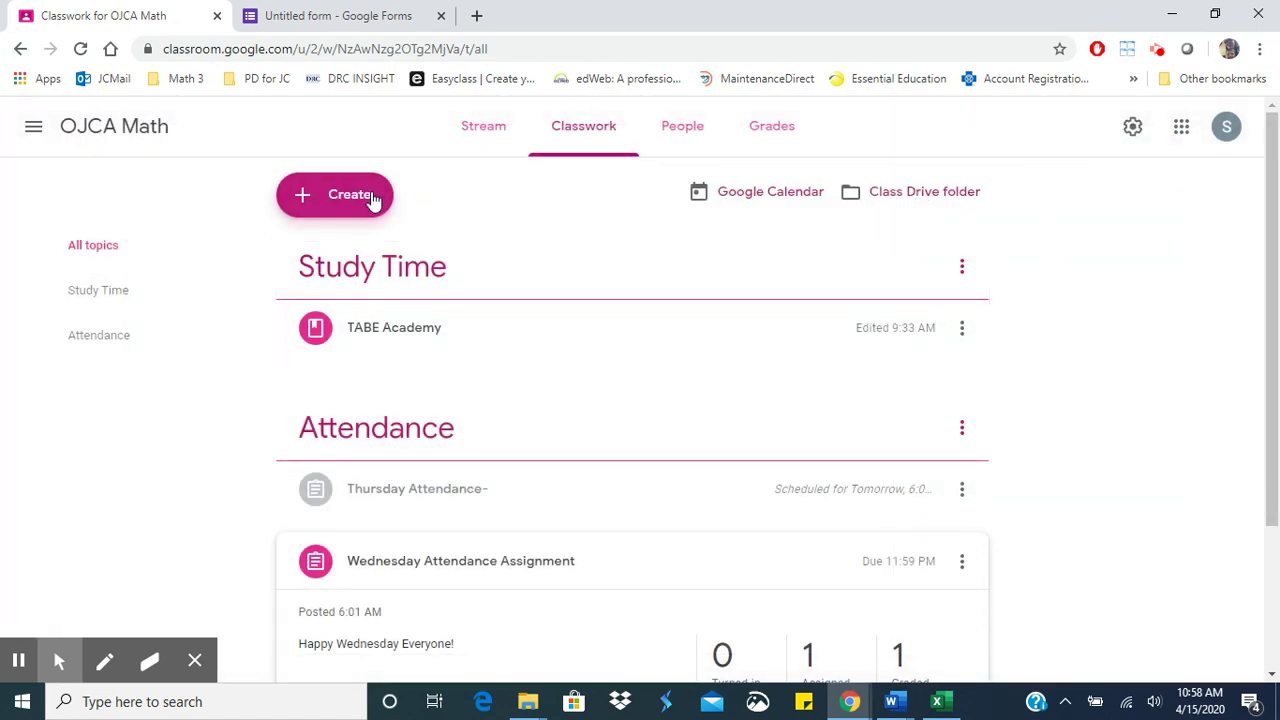
# - Start a blank Material post for OJCA Math and view its new-file types
pyautogui.click(372, 199)
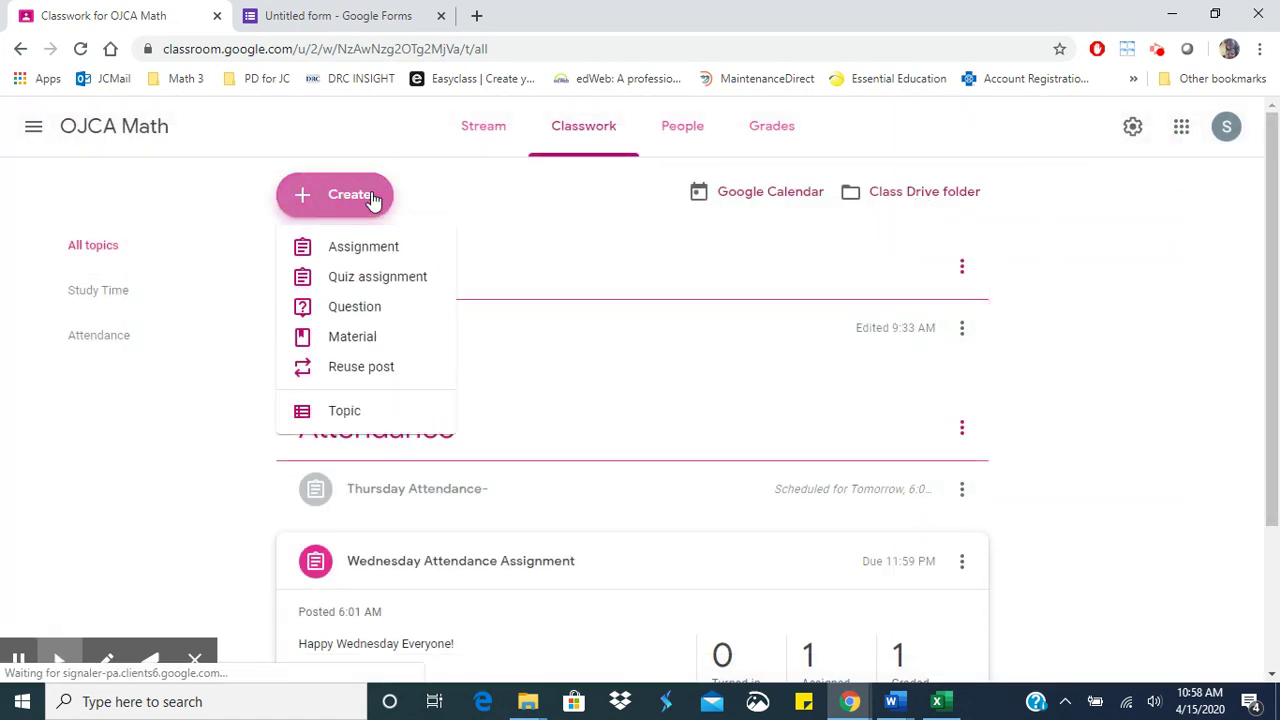
pyautogui.click(363, 340)
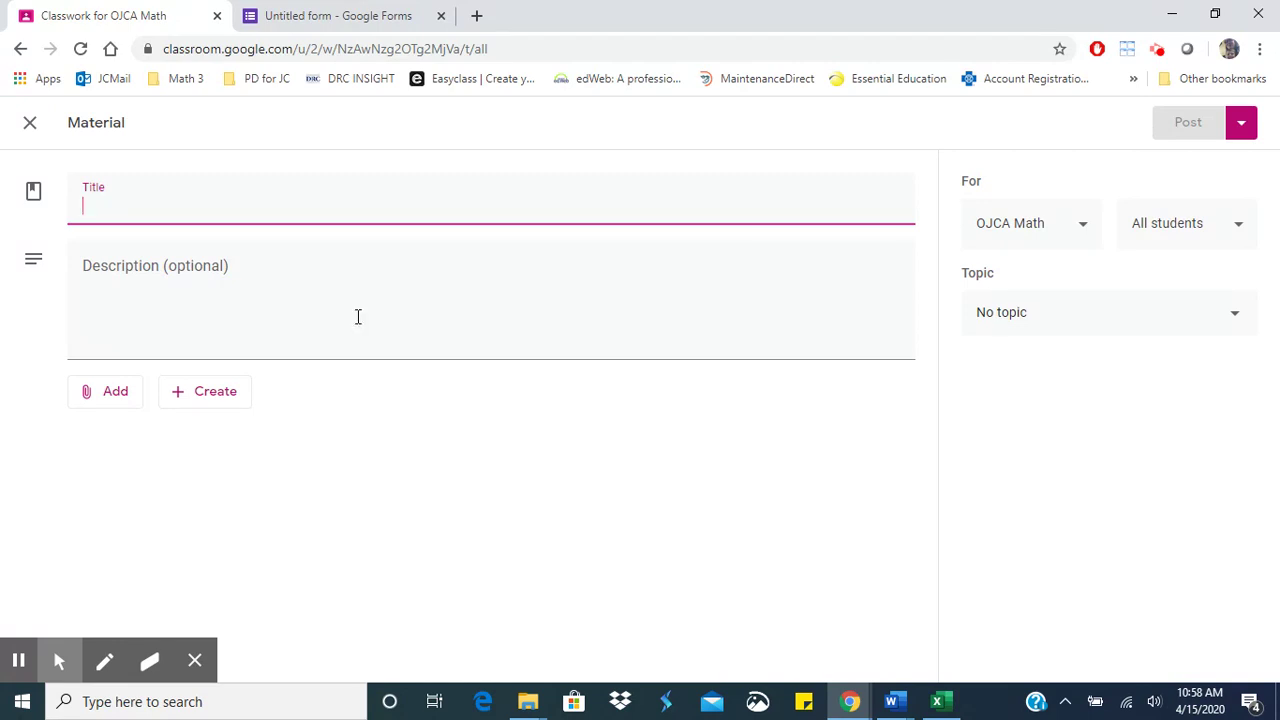
pyautogui.click(195, 405)
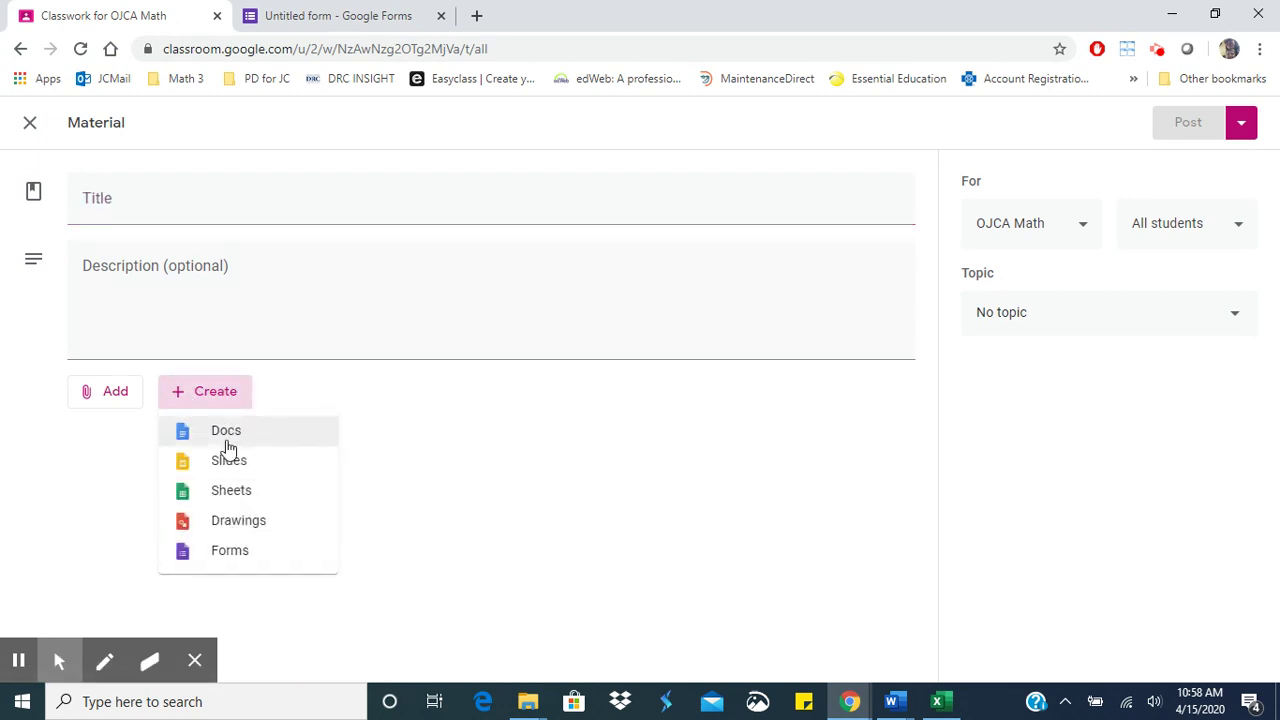
# - Bring up the Google Drive upload picker to browse the computer for a file
pyautogui.click(106, 395)
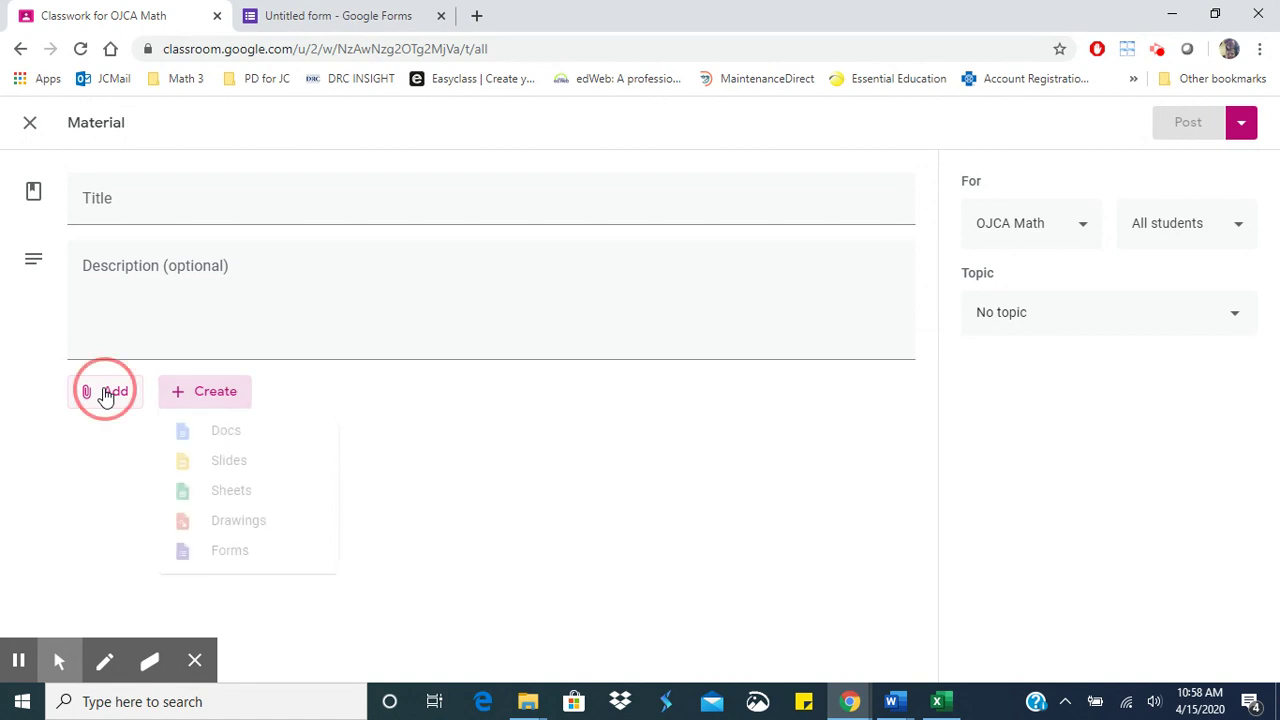
pyautogui.click(106, 395)
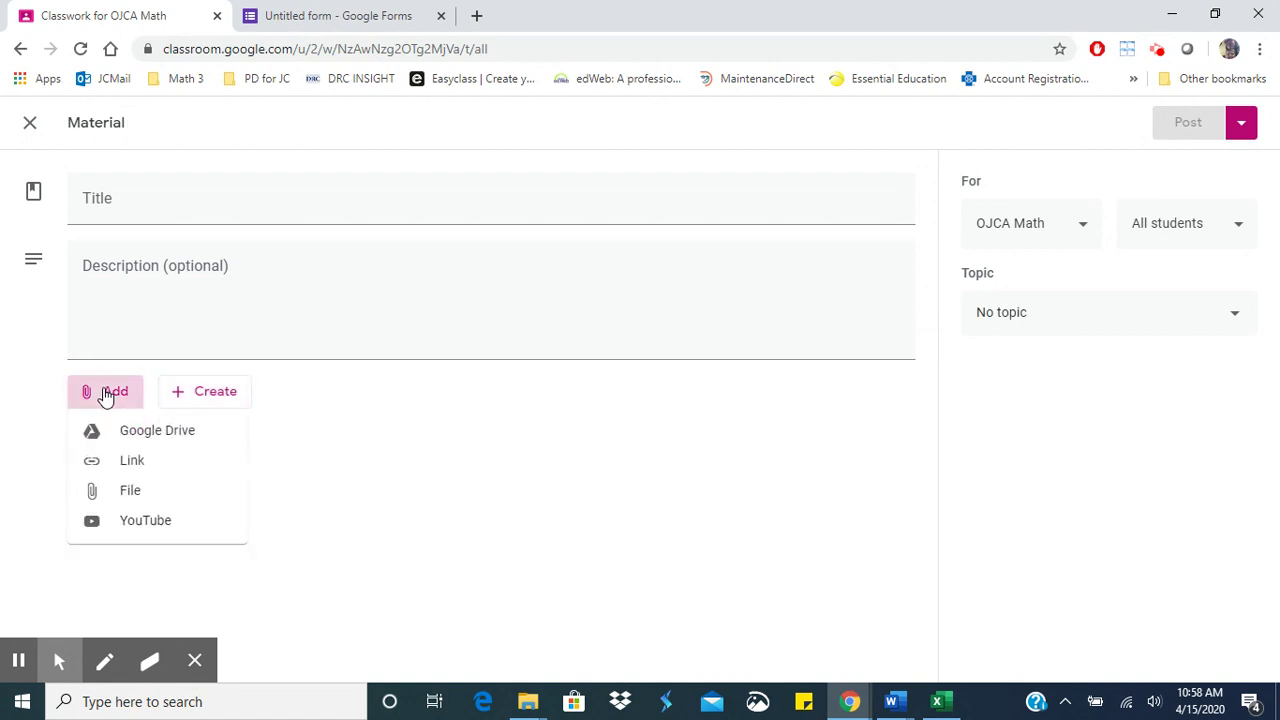
pyautogui.click(171, 430)
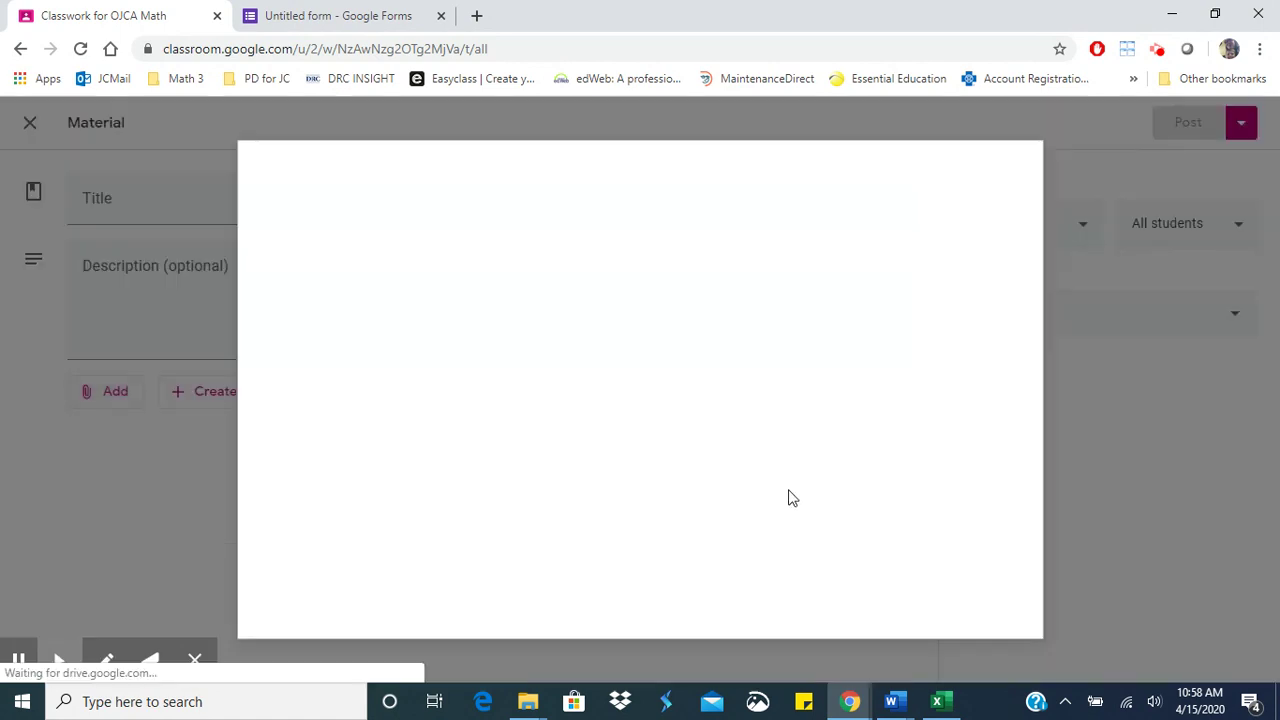
pyautogui.click(359, 225)
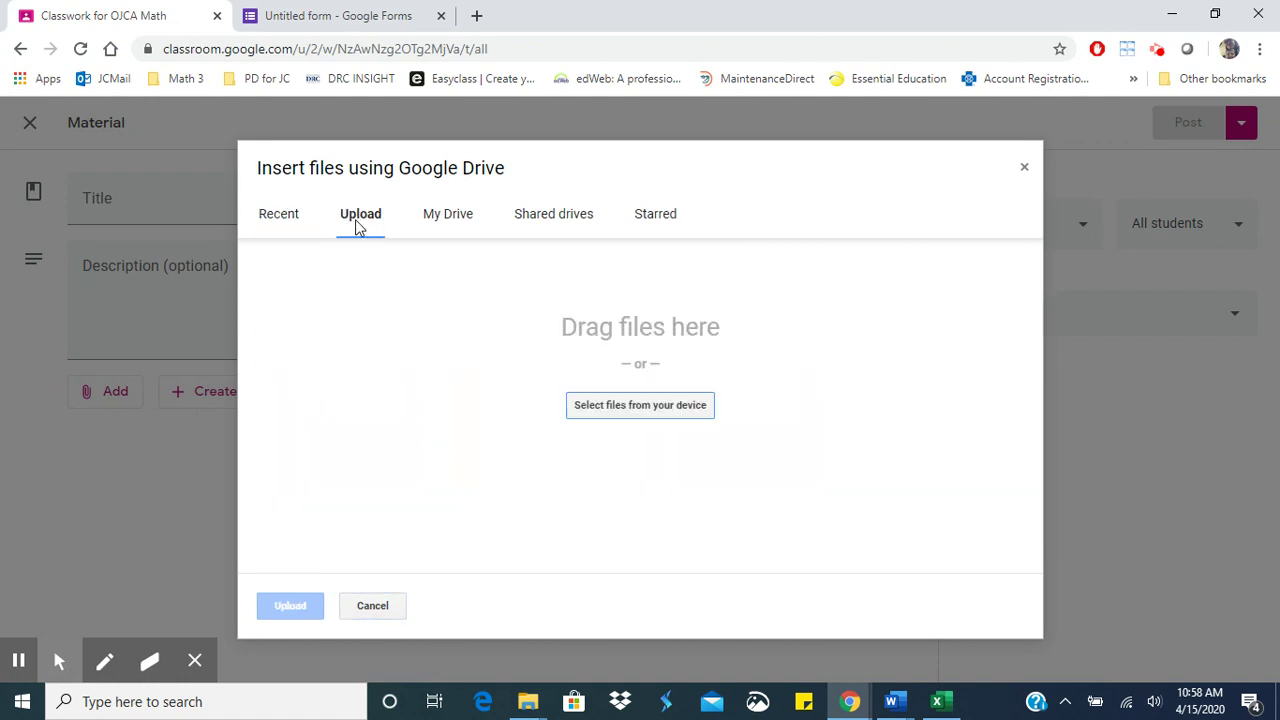
pyautogui.click(678, 402)
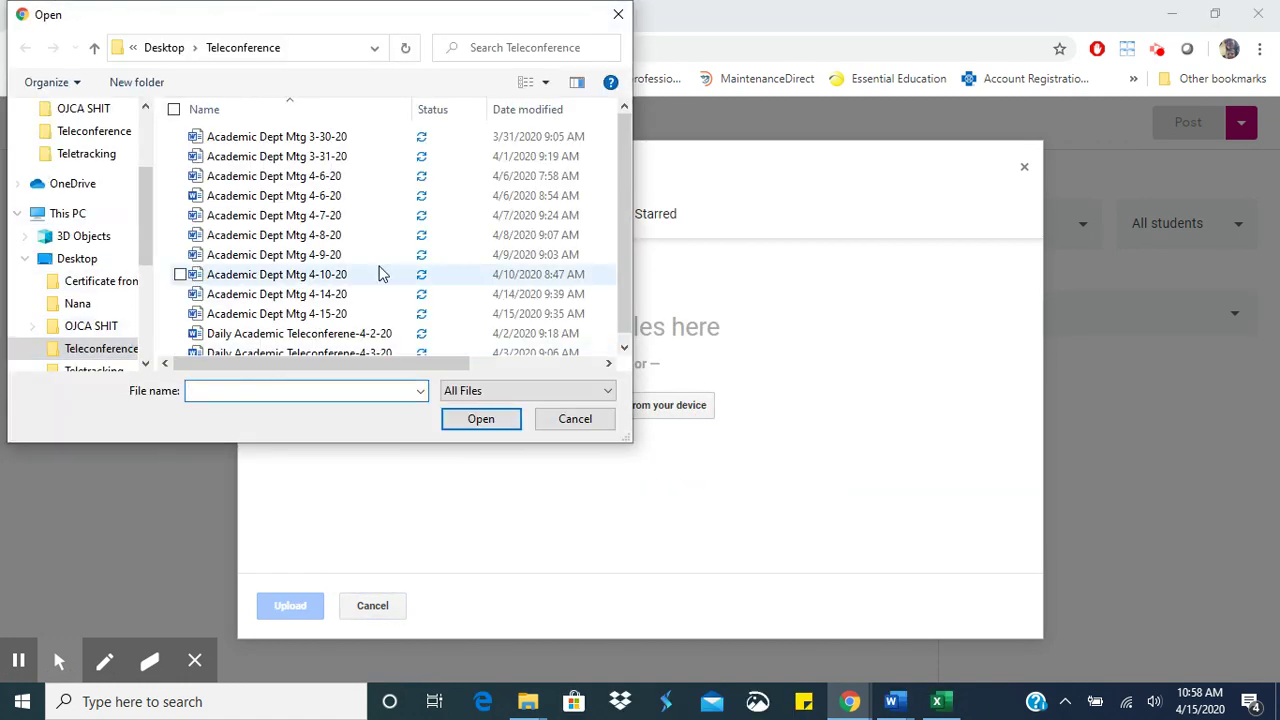
# - Upload 'LP 10-7-19 inequalities and polynomials .docx' from Documents as the attachment
pyautogui.scroll(-1, 379, 274)
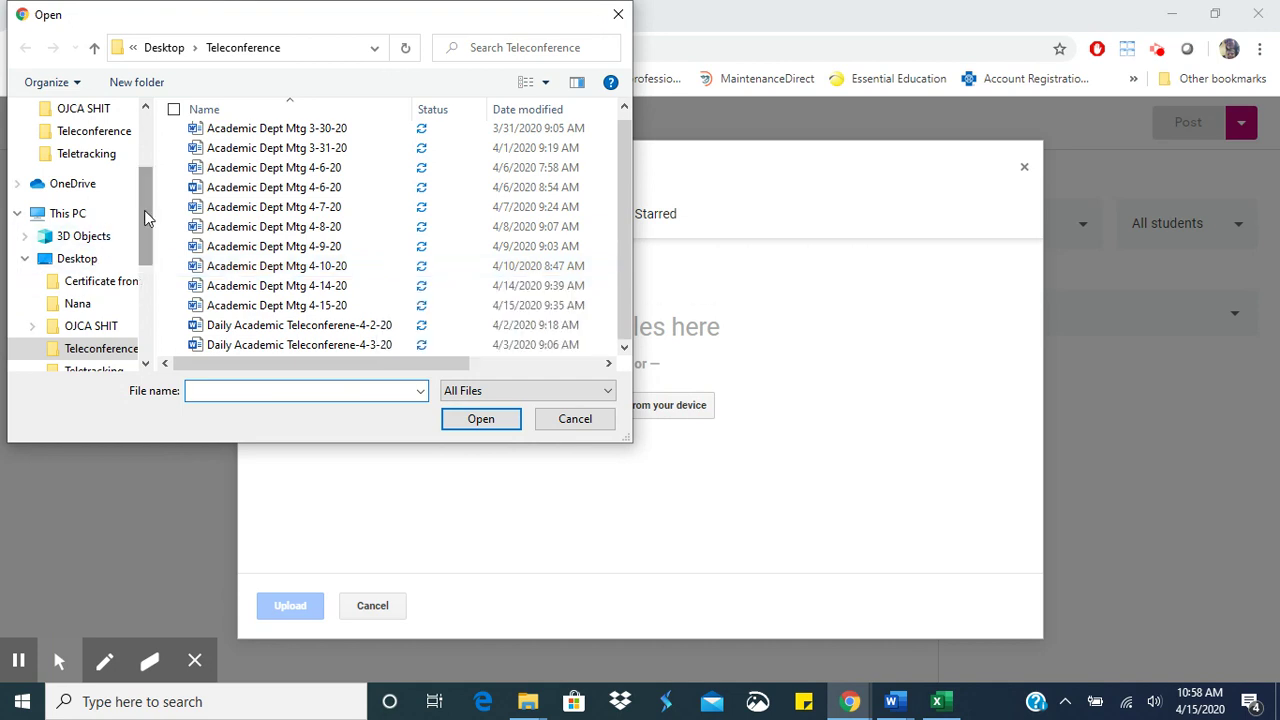
pyautogui.moveTo(145, 218); pyautogui.dragTo(150, 310)
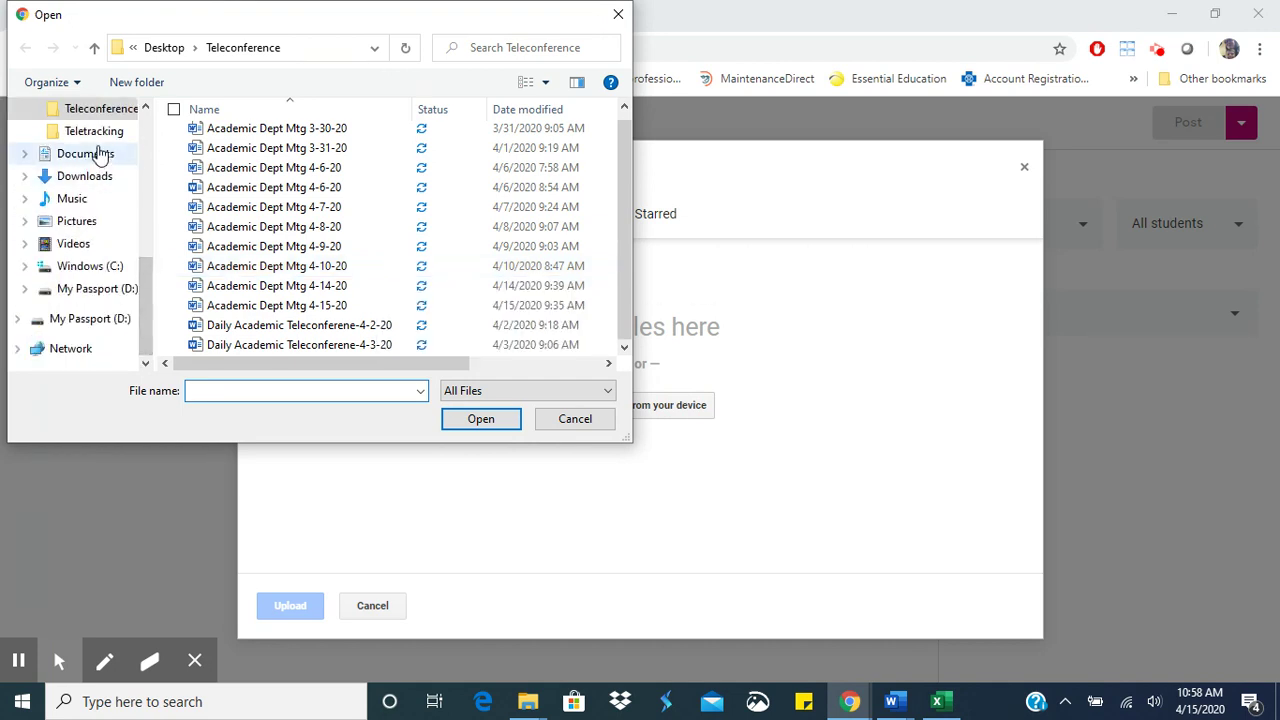
pyautogui.scroll(3, 90, 240)
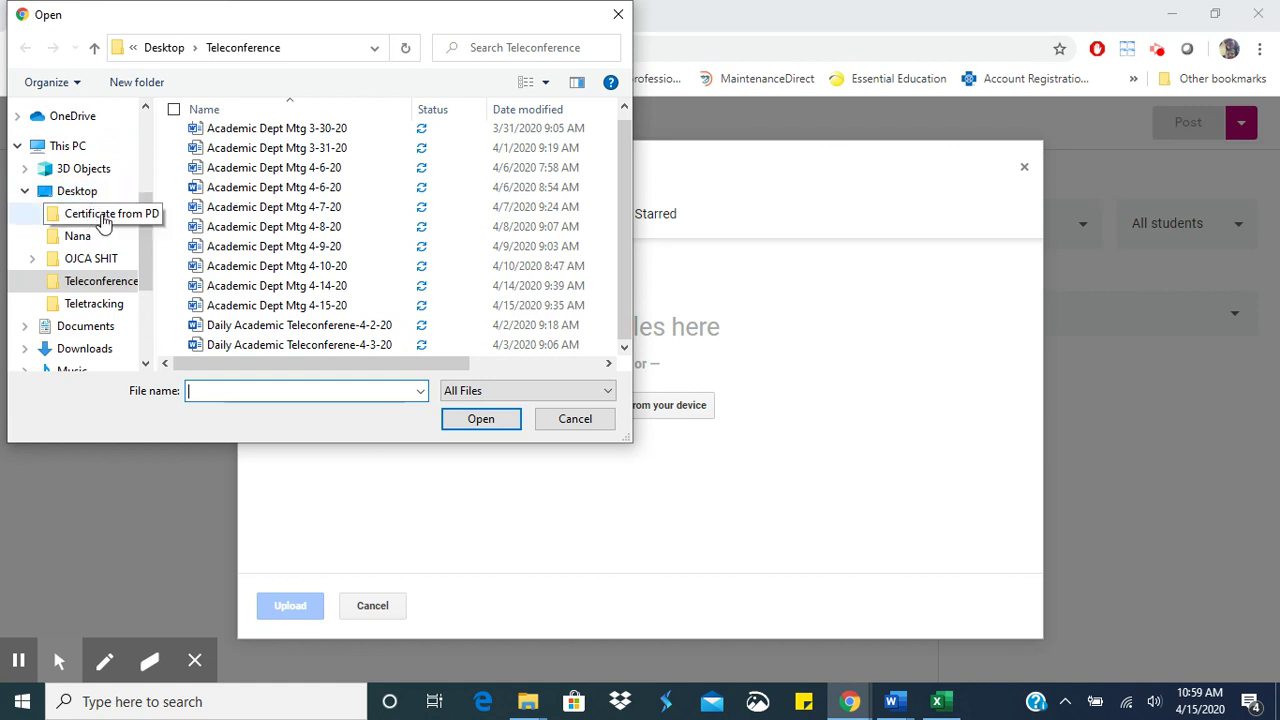
pyautogui.click(100, 328)
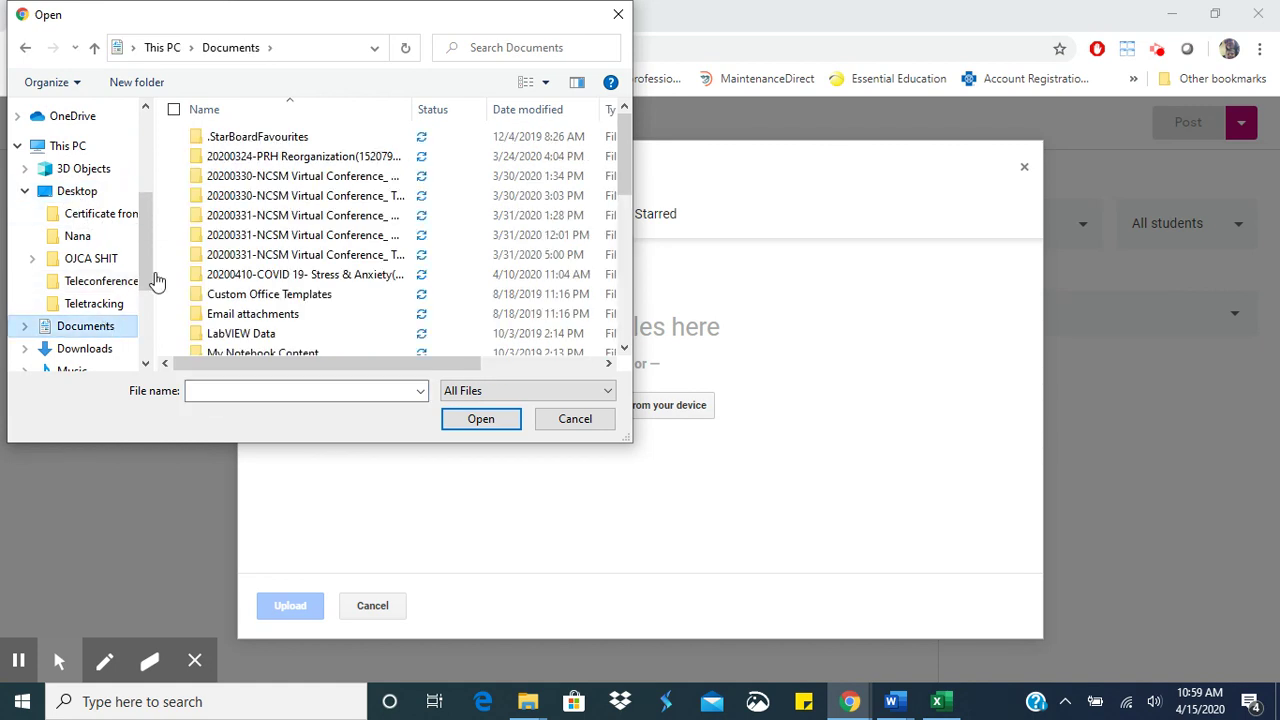
pyautogui.scroll(-1, 325, 258)
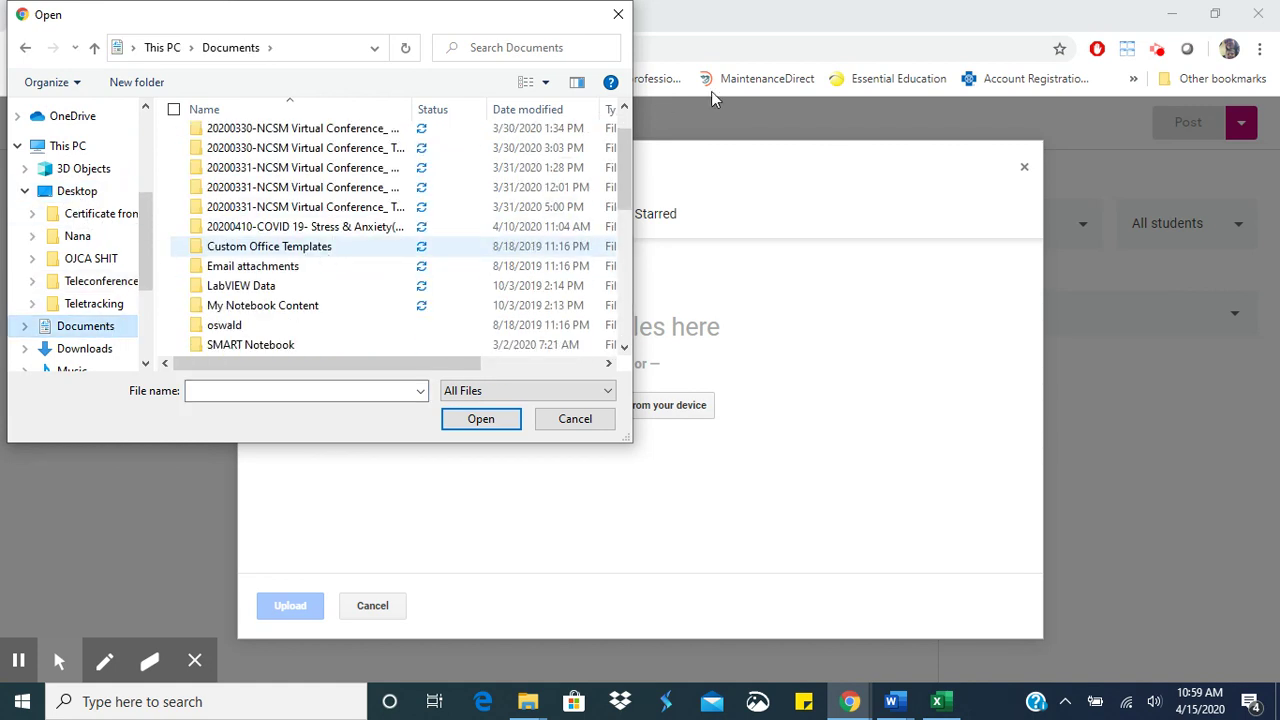
pyautogui.scroll(-3, 629, 221)
pyautogui.scroll(-3, 629, 221)
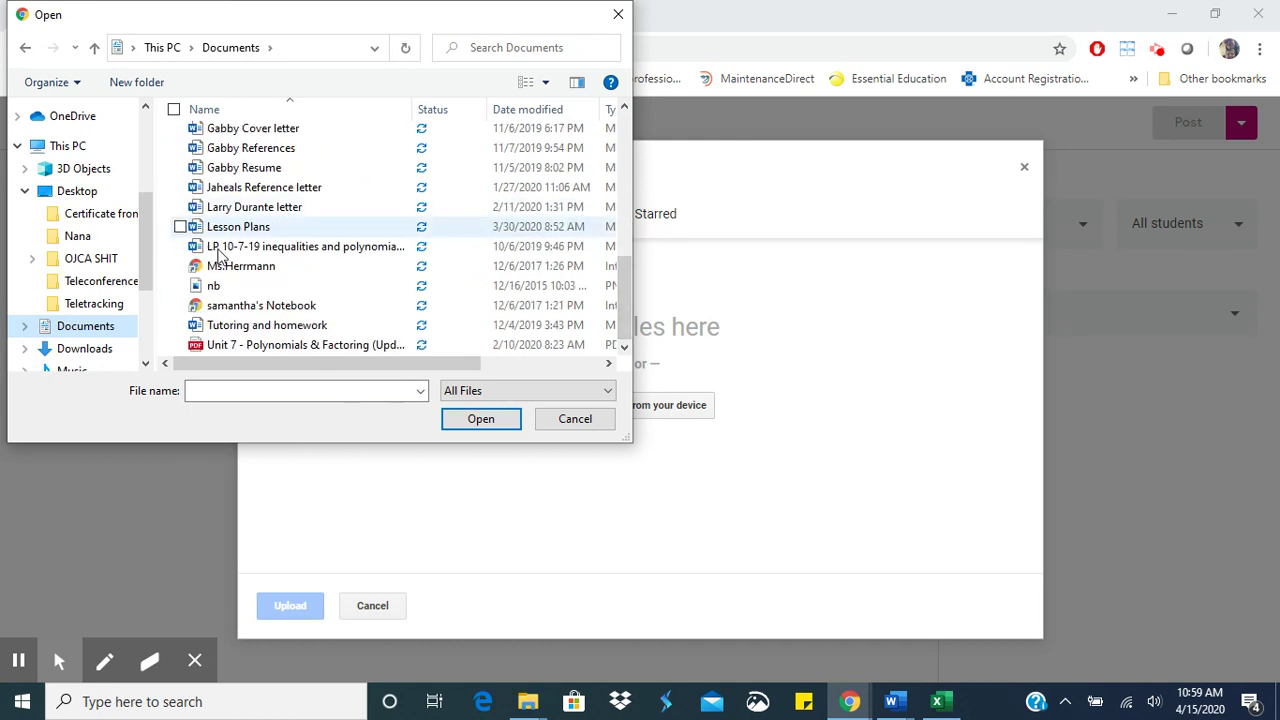
pyautogui.click(338, 248)
pyautogui.click(485, 428)
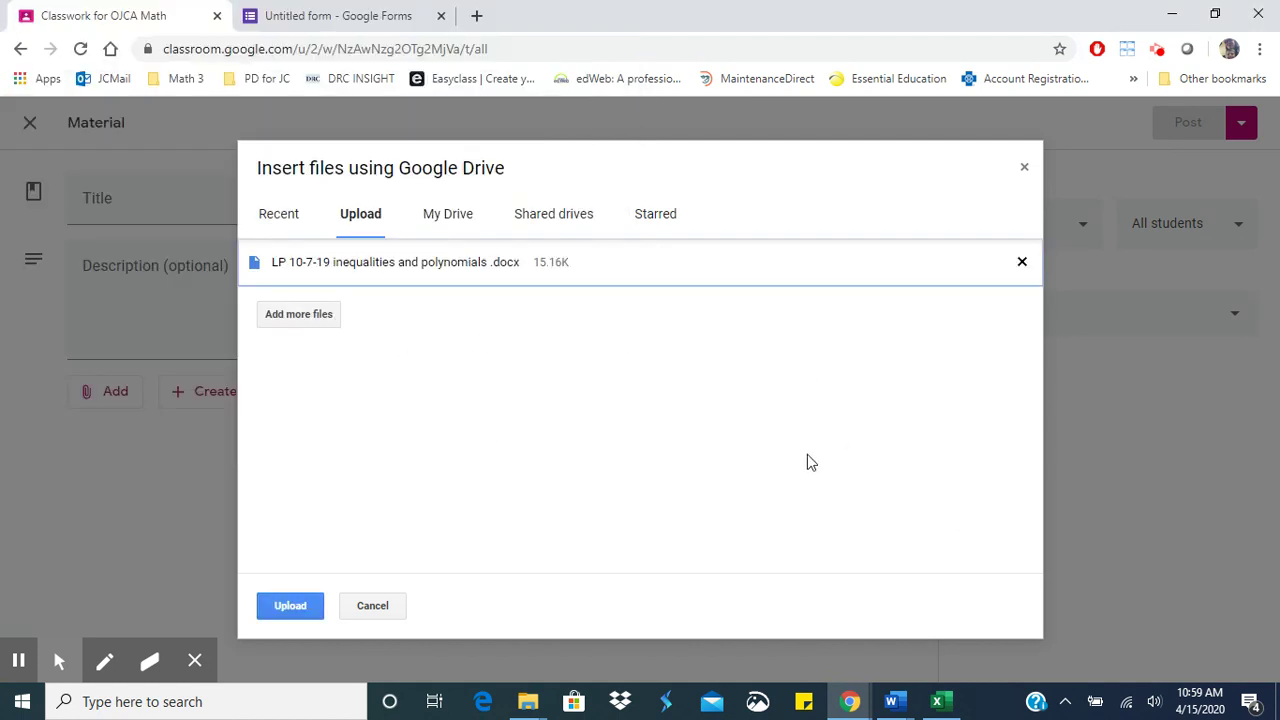
pyautogui.click(292, 608)
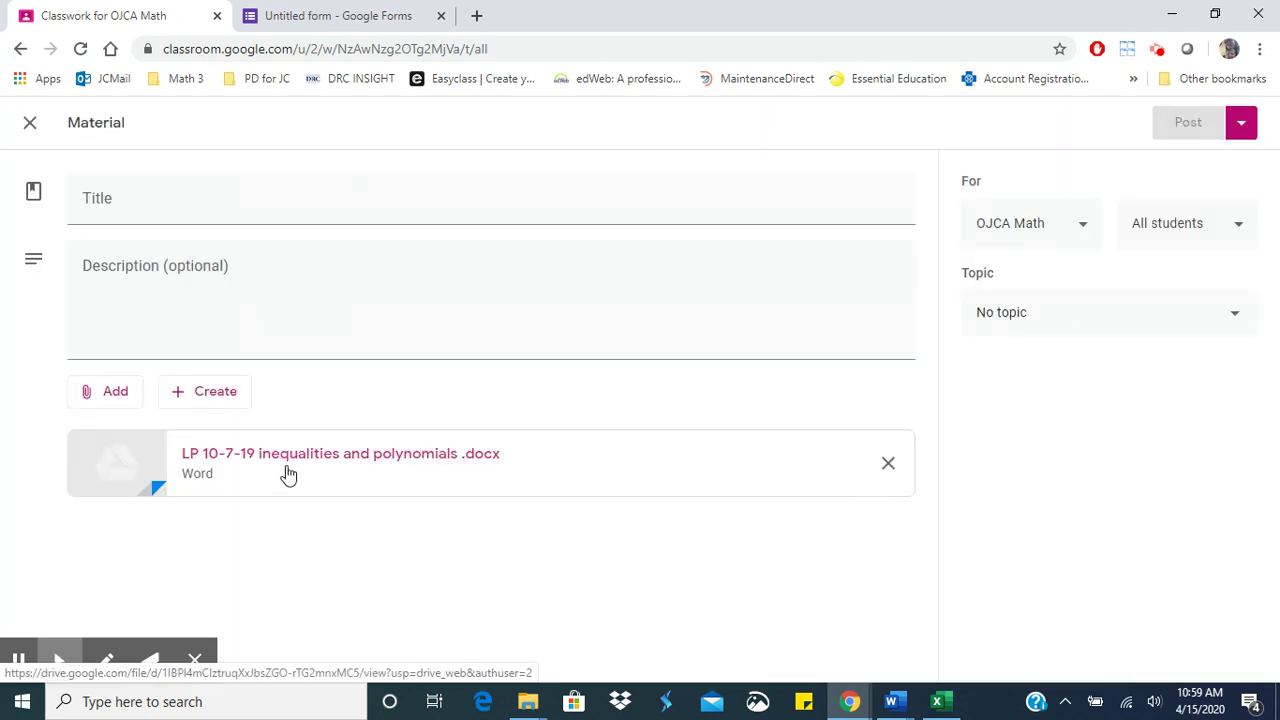
# - Preview the attached lesson plan, then discard the material draft
pyautogui.click(300, 463)
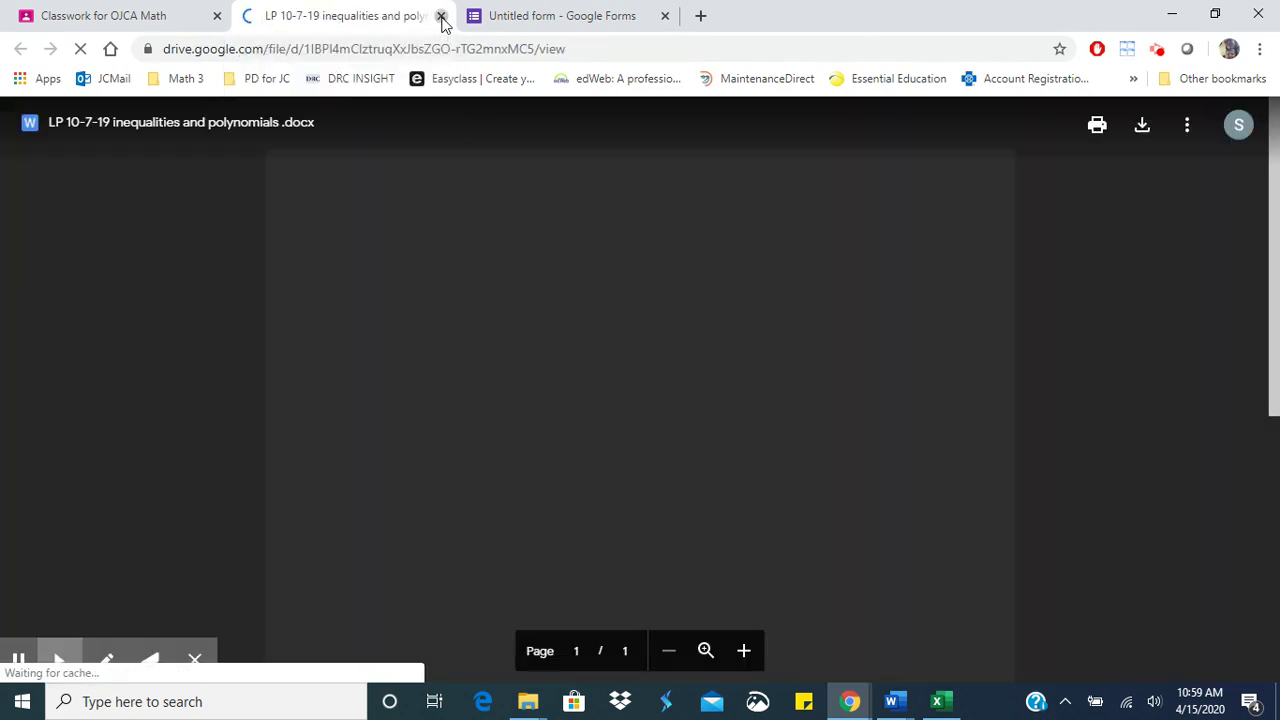
pyautogui.click(441, 17)
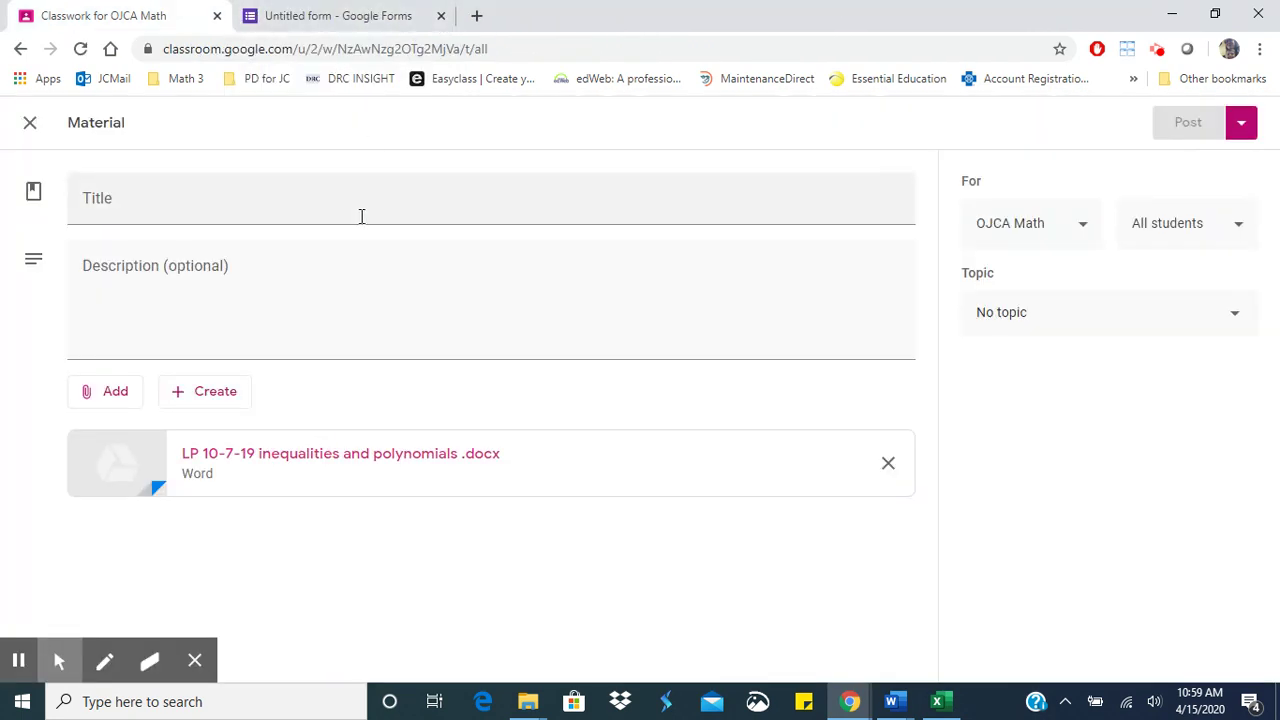
pyautogui.click(33, 126)
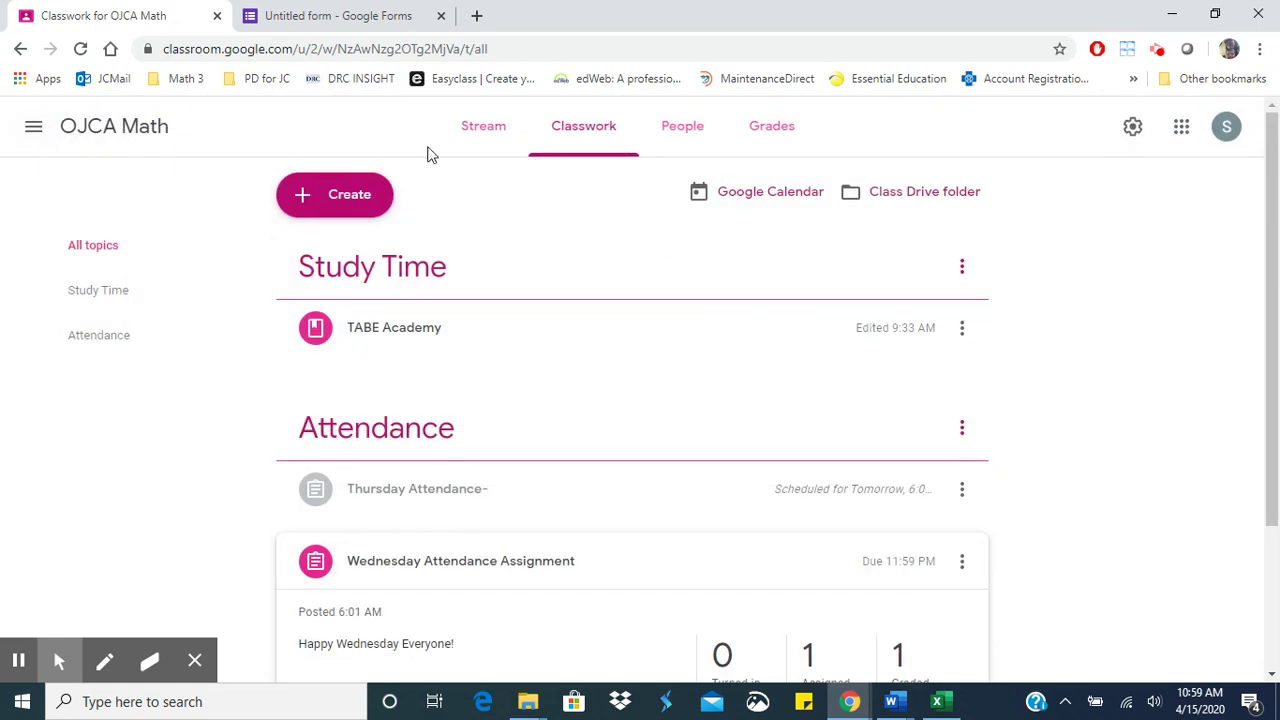
# - Try reusing a post, cancel it, then switch to the Blank Quiz form tab
pyautogui.click(340, 195)
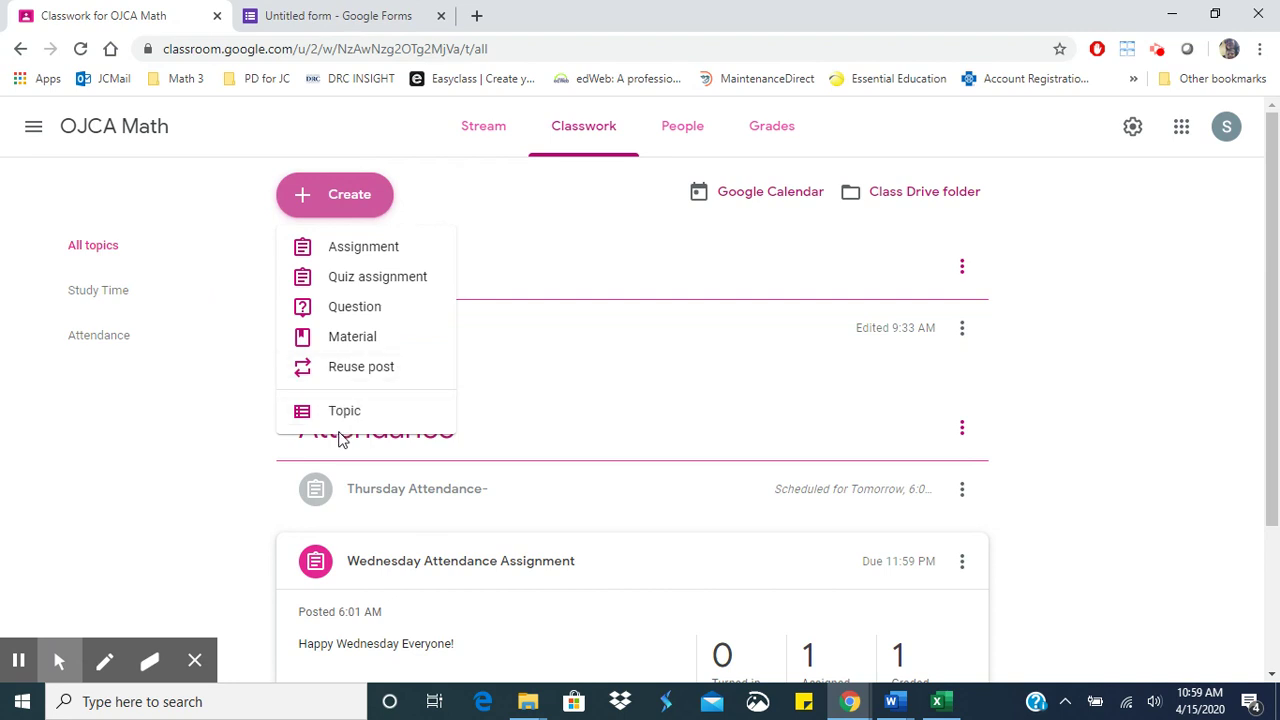
pyautogui.click(365, 367)
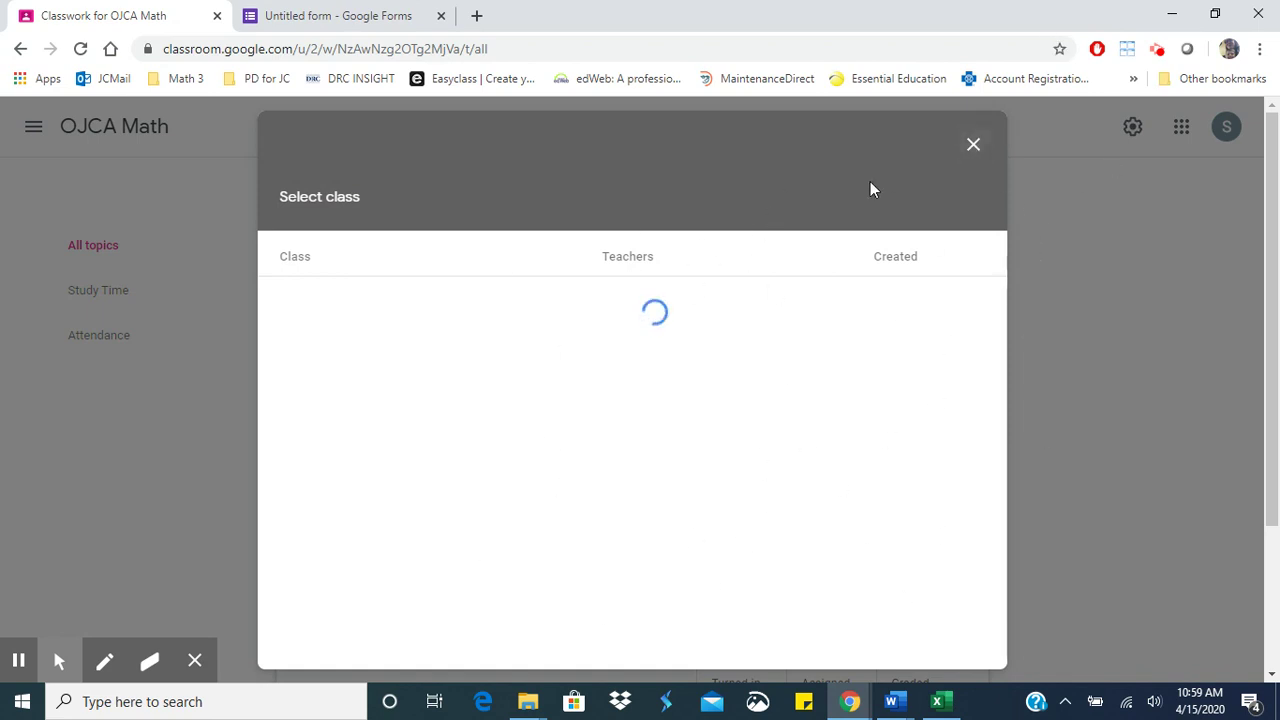
pyautogui.click(970, 145)
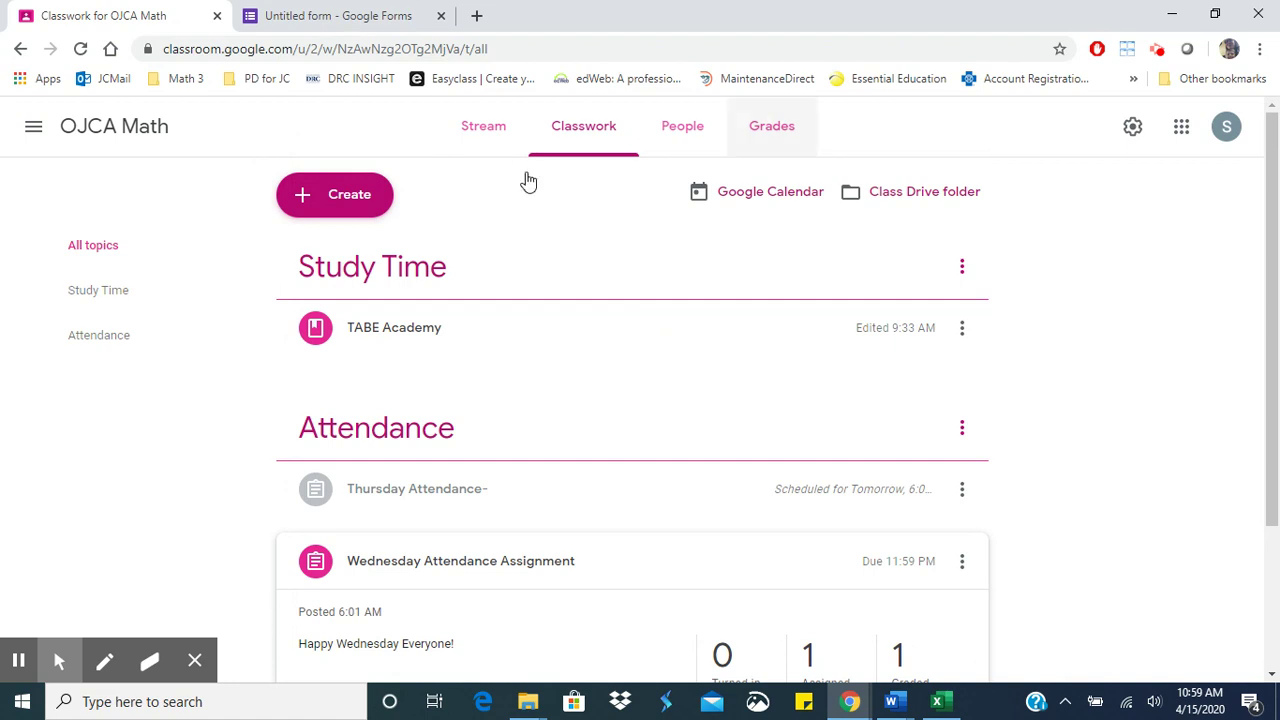
pyautogui.click(484, 128)
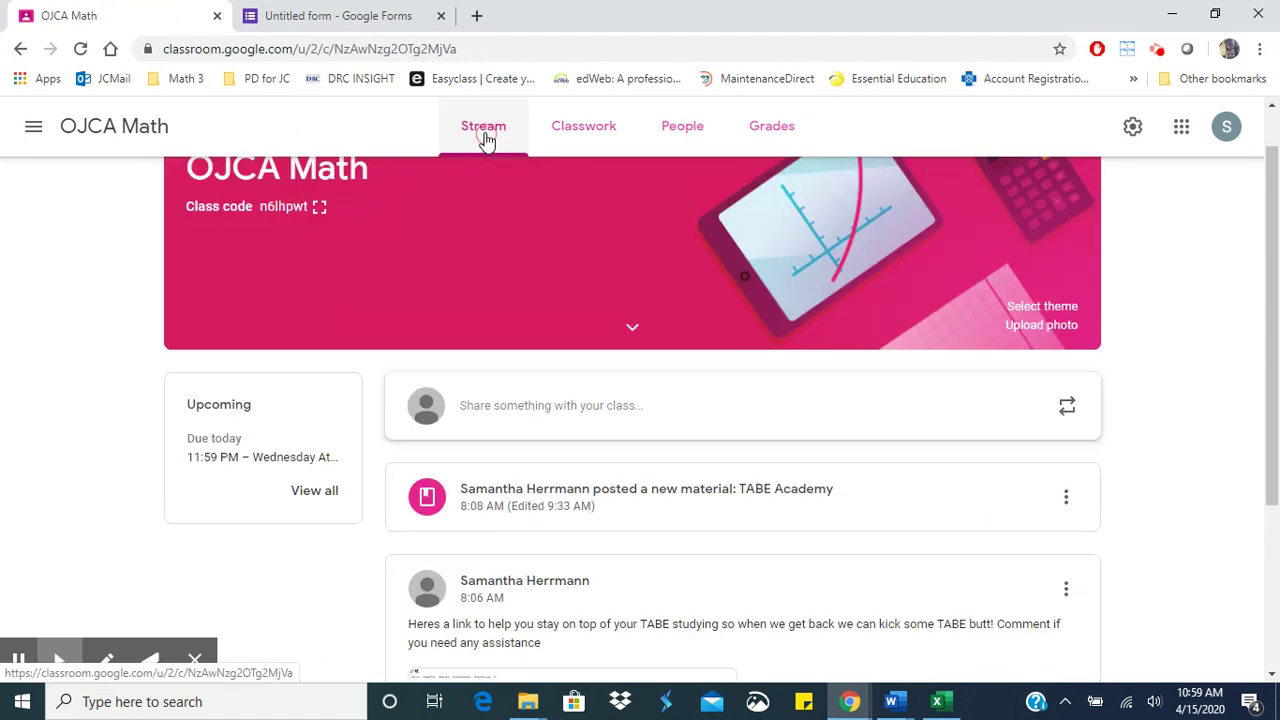
pyautogui.click(615, 141)
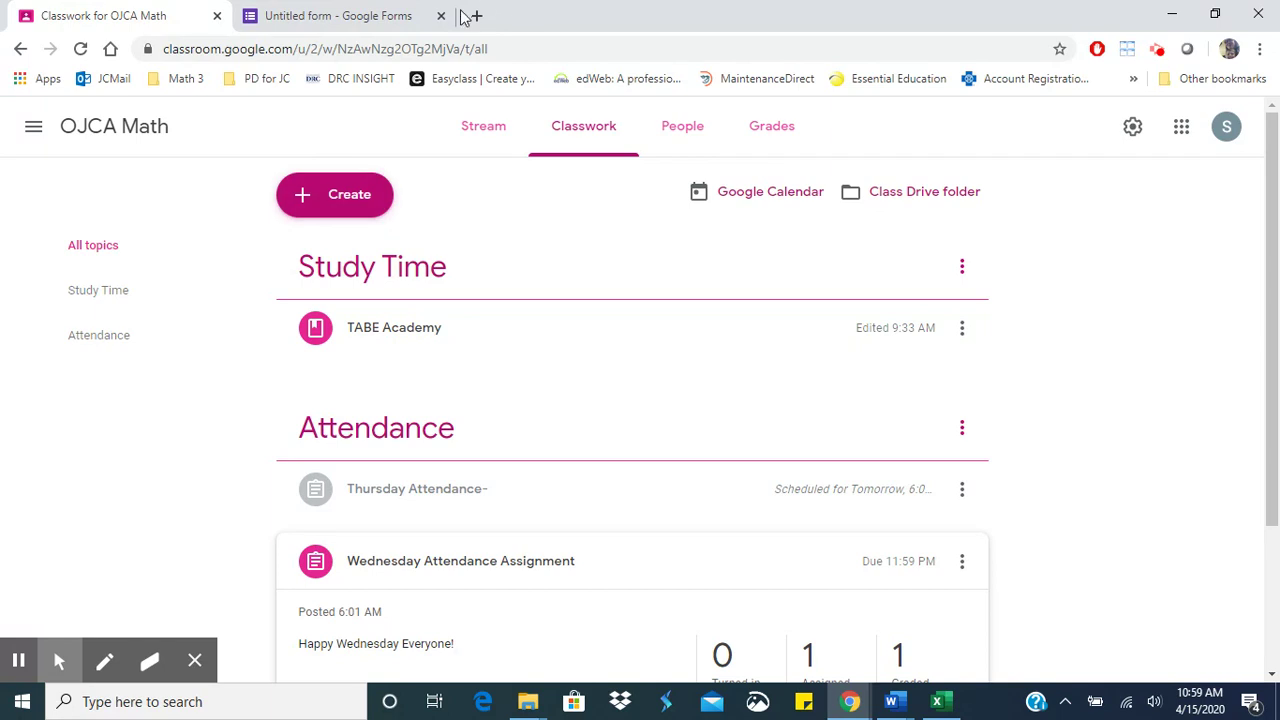
pyautogui.click(407, 20)
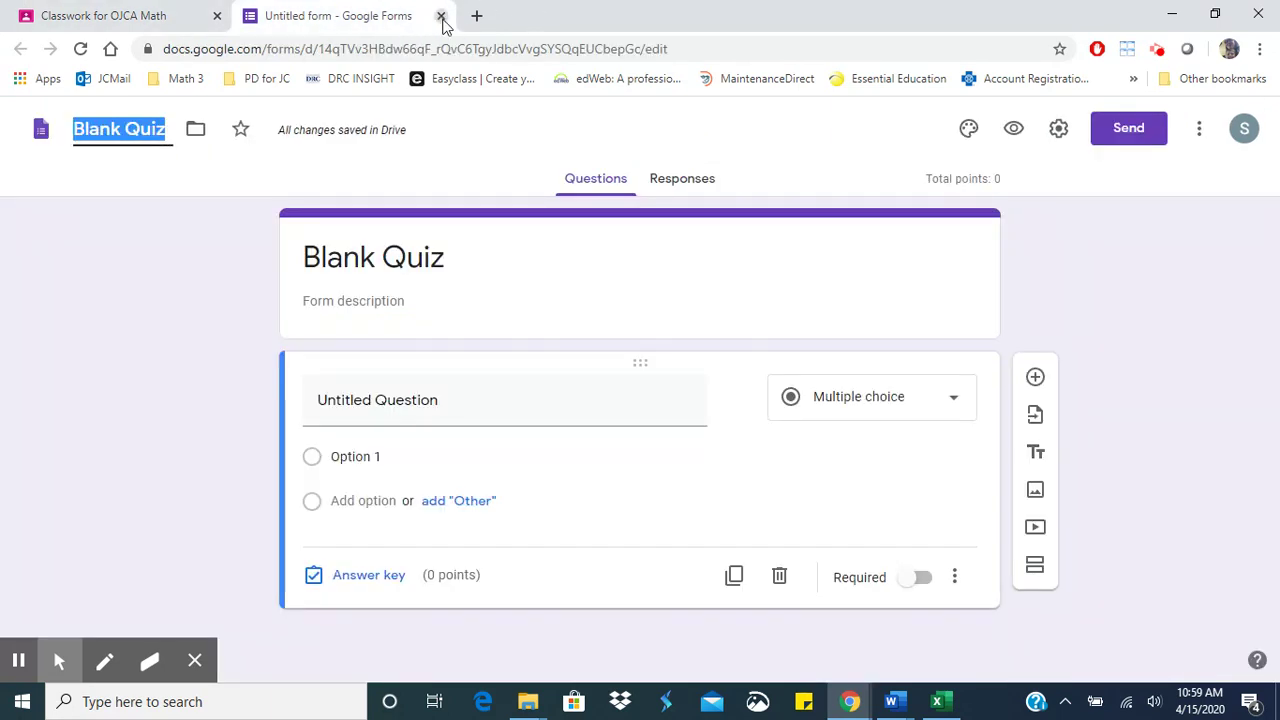
# - Close the quiz form and switch to a different Google account in a new tab
pyautogui.click(441, 16)
pyautogui.click(249, 15)
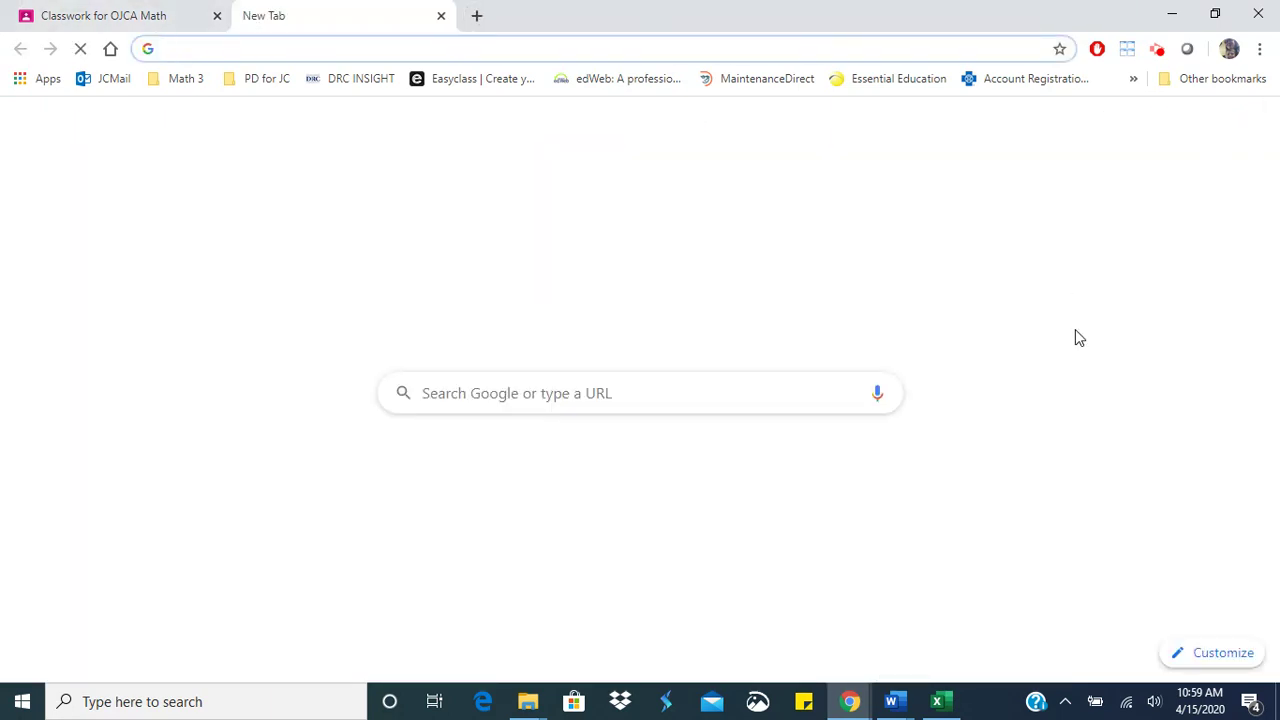
pyautogui.click(1203, 127)
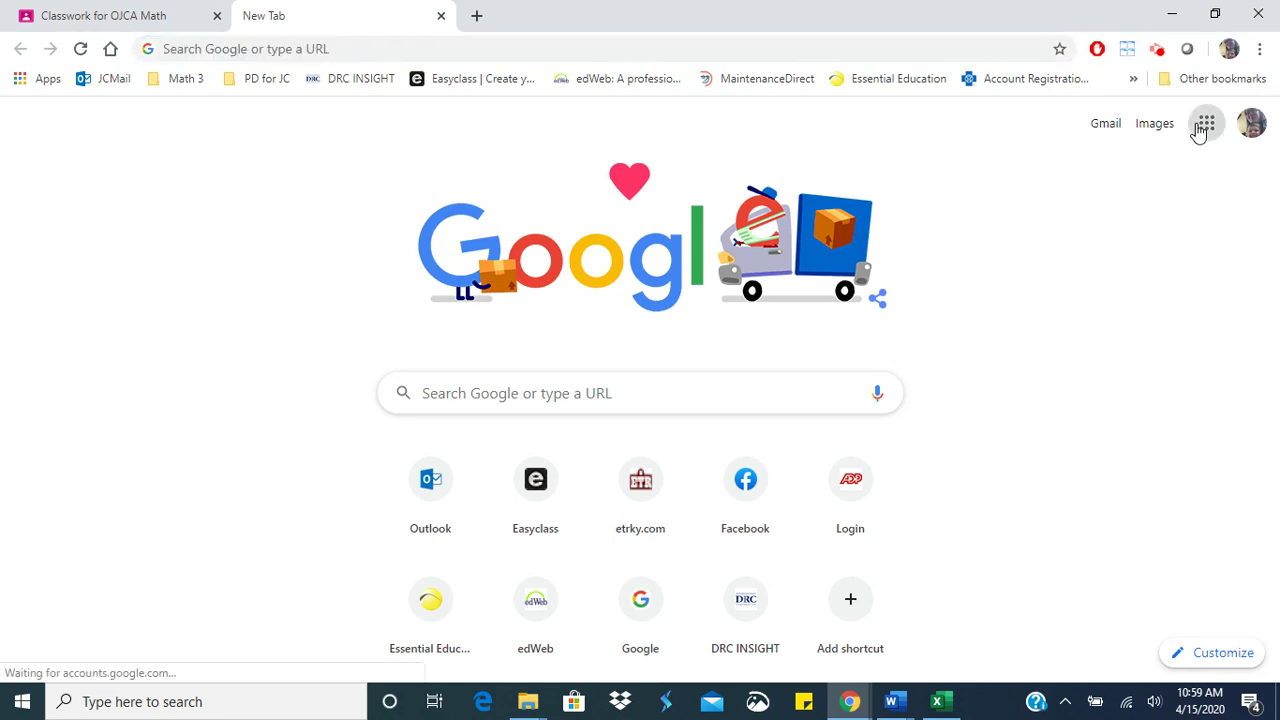
pyautogui.click(1251, 140)
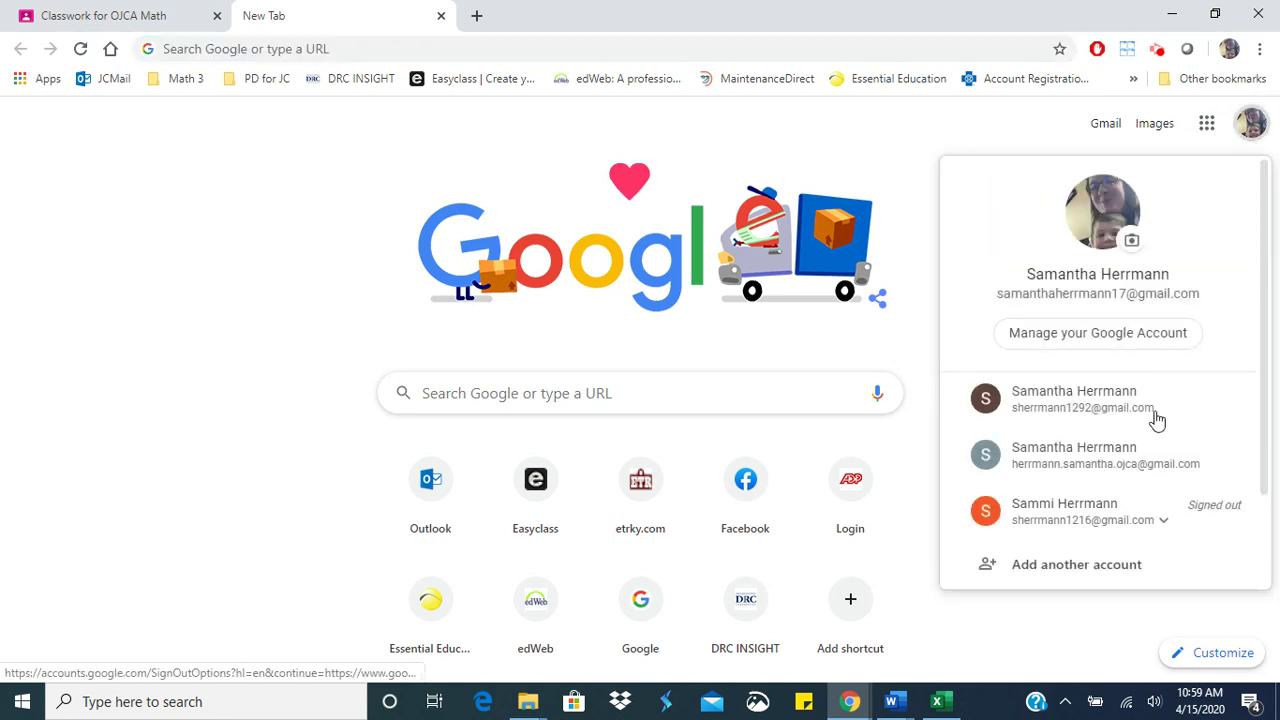
pyautogui.click(1131, 466)
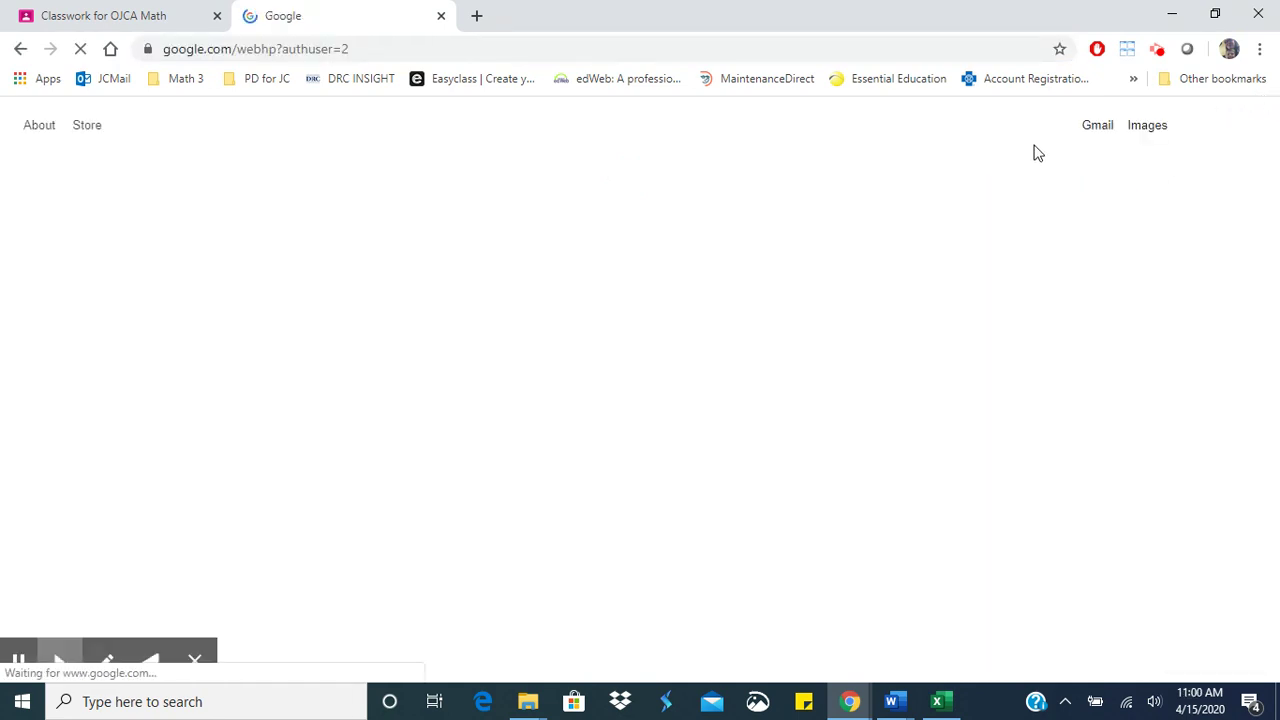
# - Open Google Docs from the Google apps grid
pyautogui.click(1195, 125)
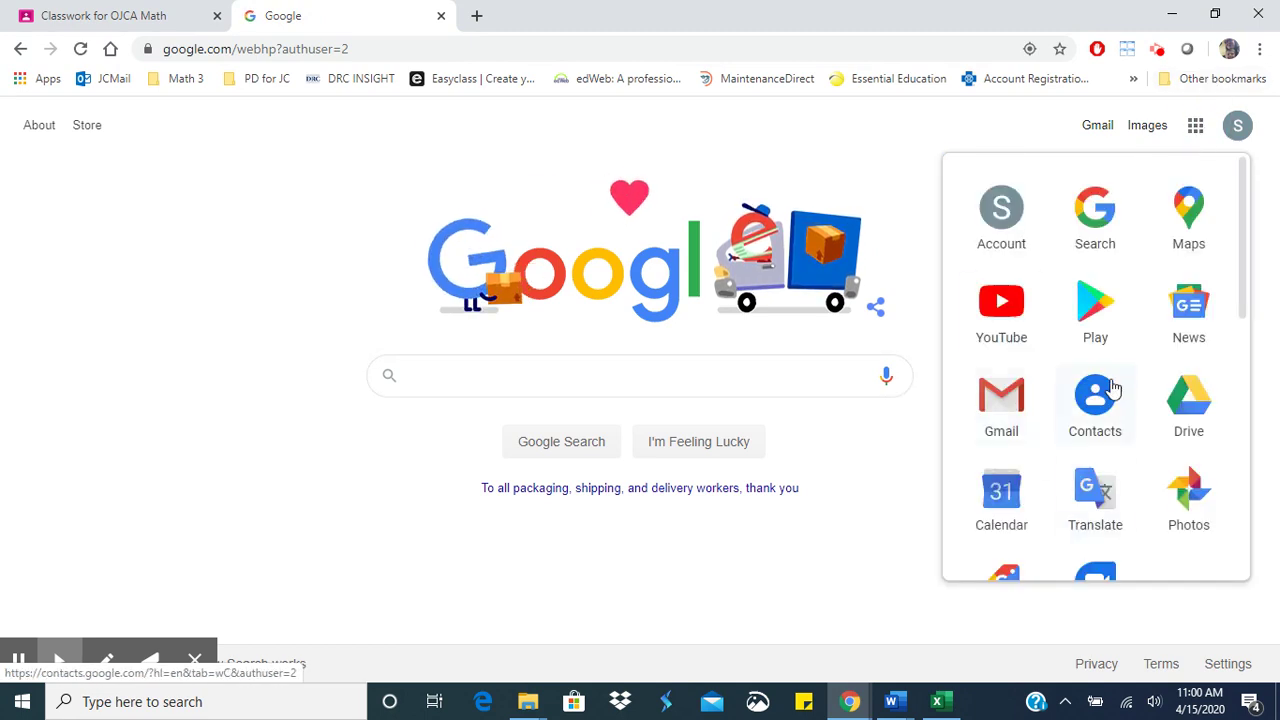
pyautogui.scroll(-3, 1109, 390)
pyautogui.scroll(-3, 1110, 387)
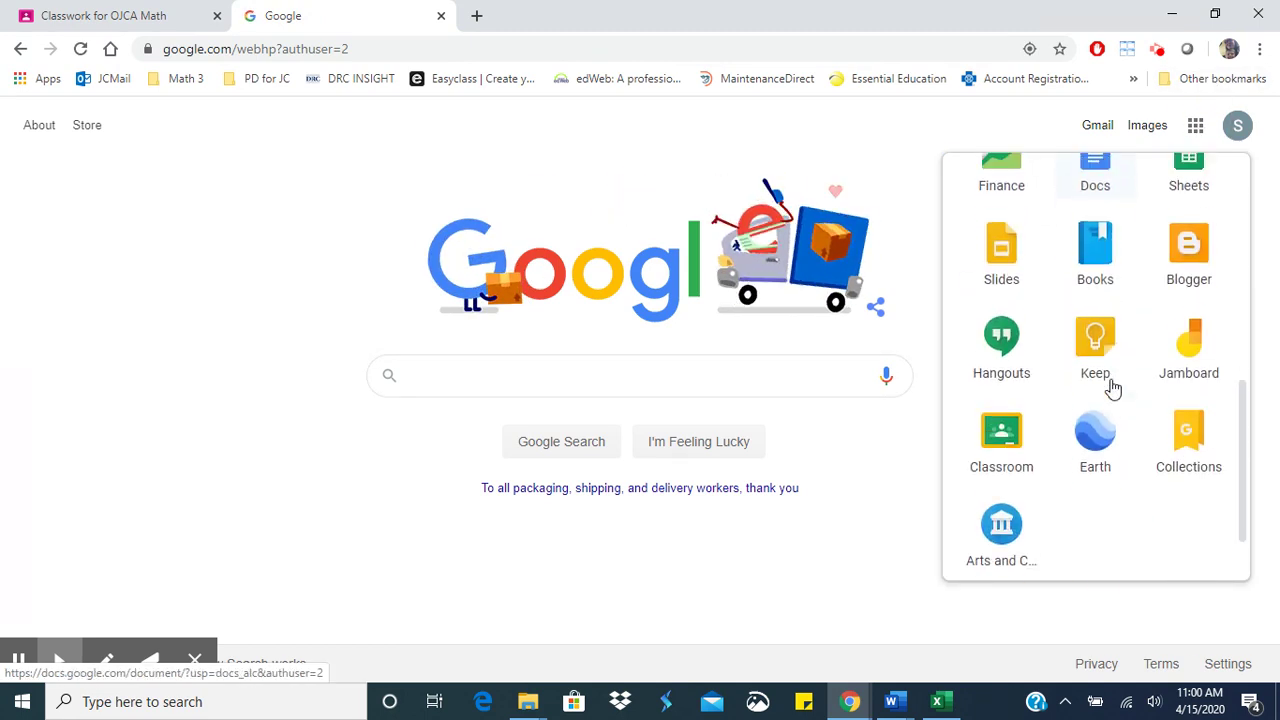
pyautogui.scroll(1, 1110, 387)
pyautogui.click(1095, 306)
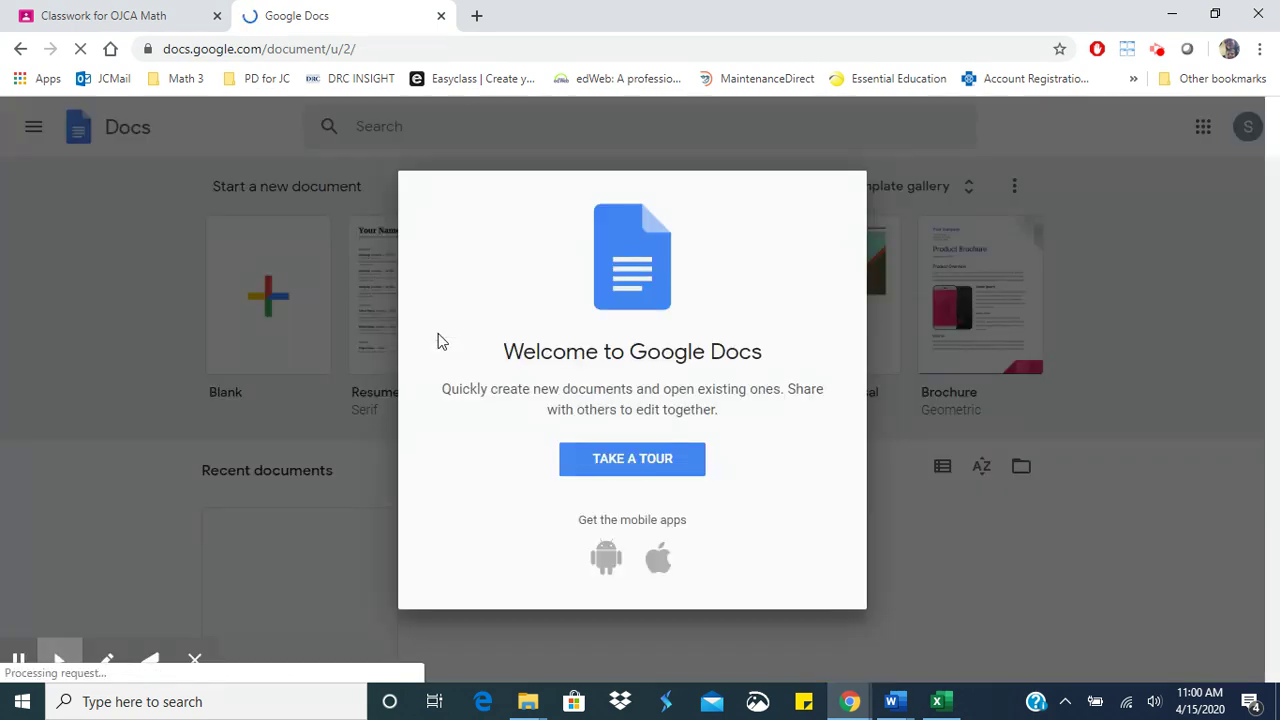
# - Create a blank Google Doc titled 'Math 3 welcome'
pyautogui.click(260, 316)
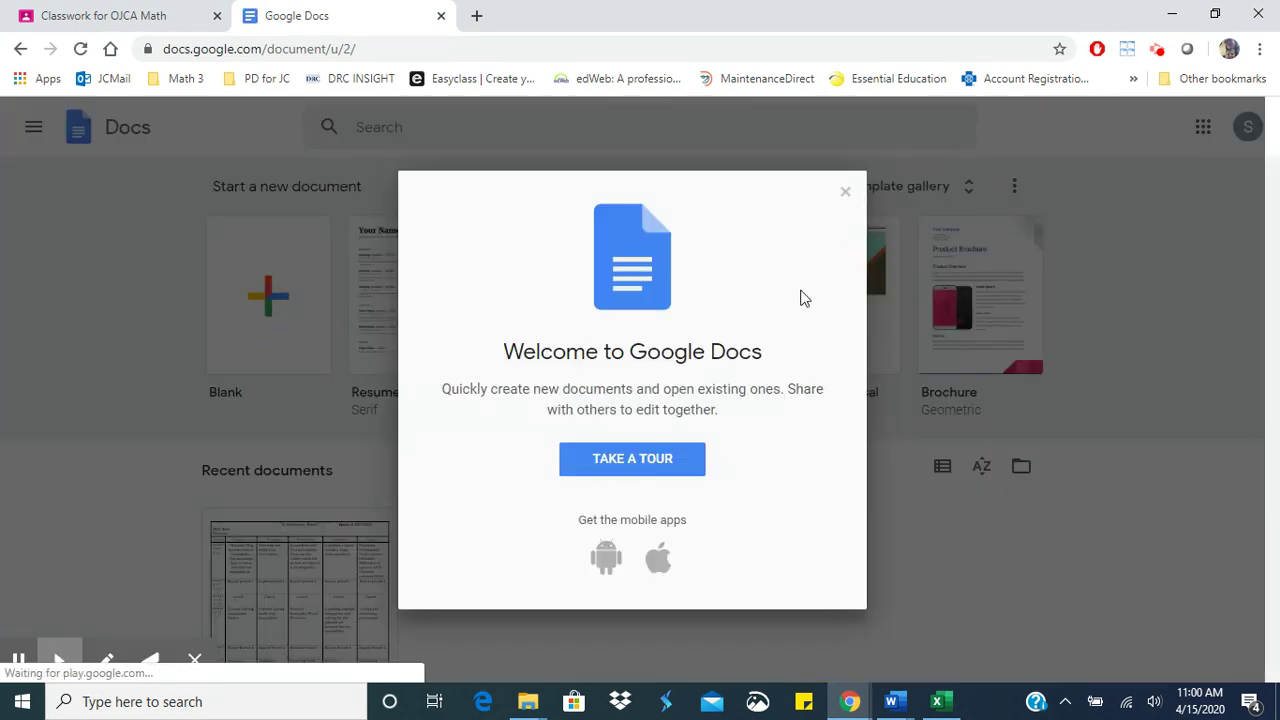
pyautogui.click(845, 191)
pyautogui.scroll(-1, 846, 206)
pyautogui.click(306, 238)
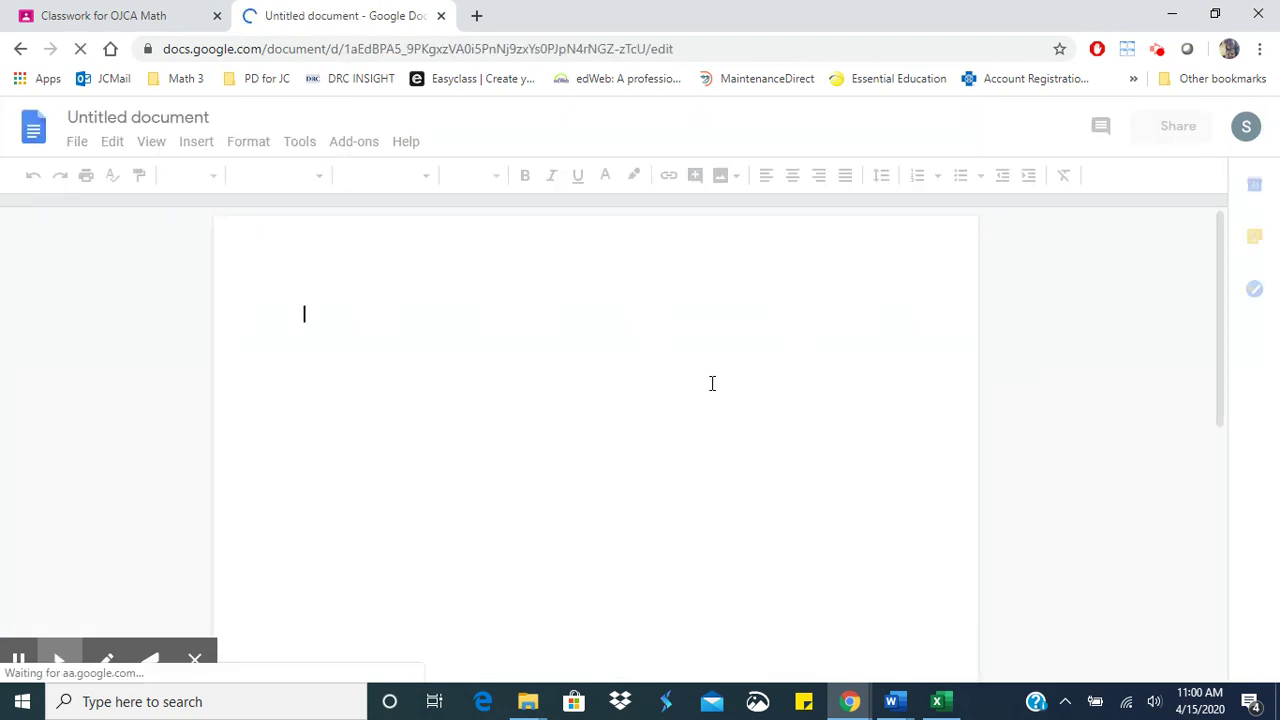
pyautogui.click(184, 117)
pyautogui.write('Math ')
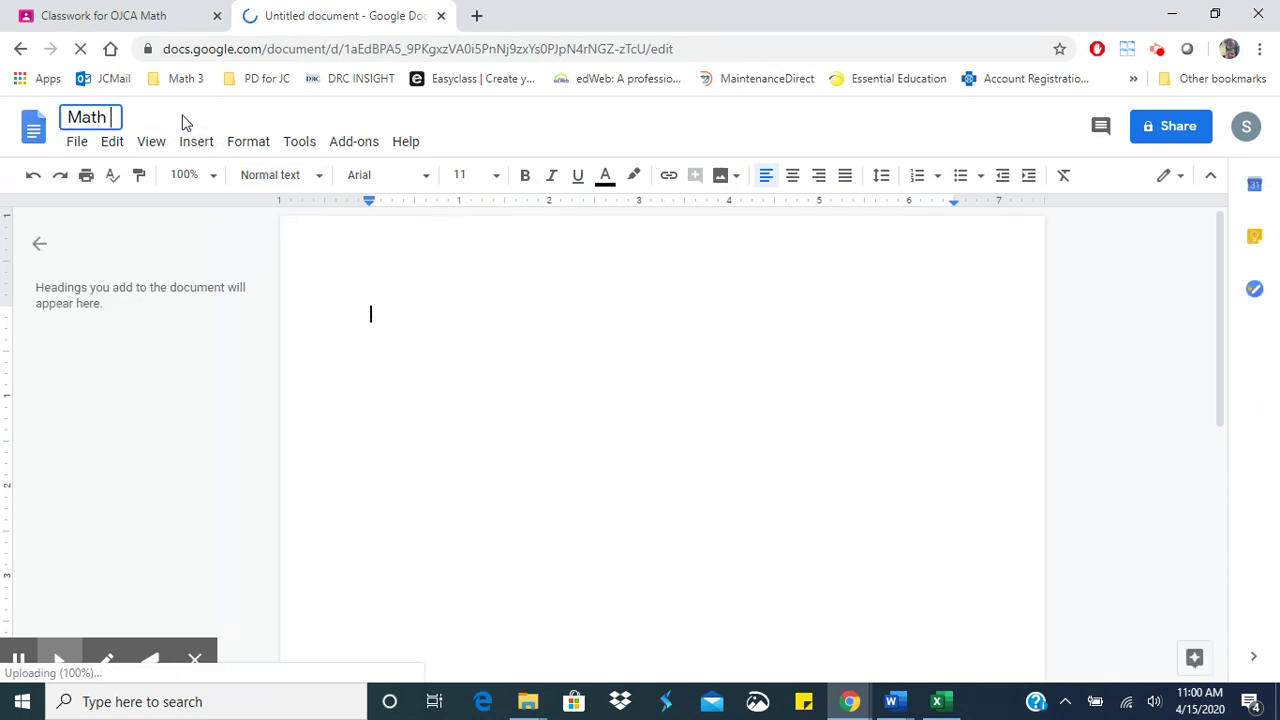
pyautogui.write('3 welcom')
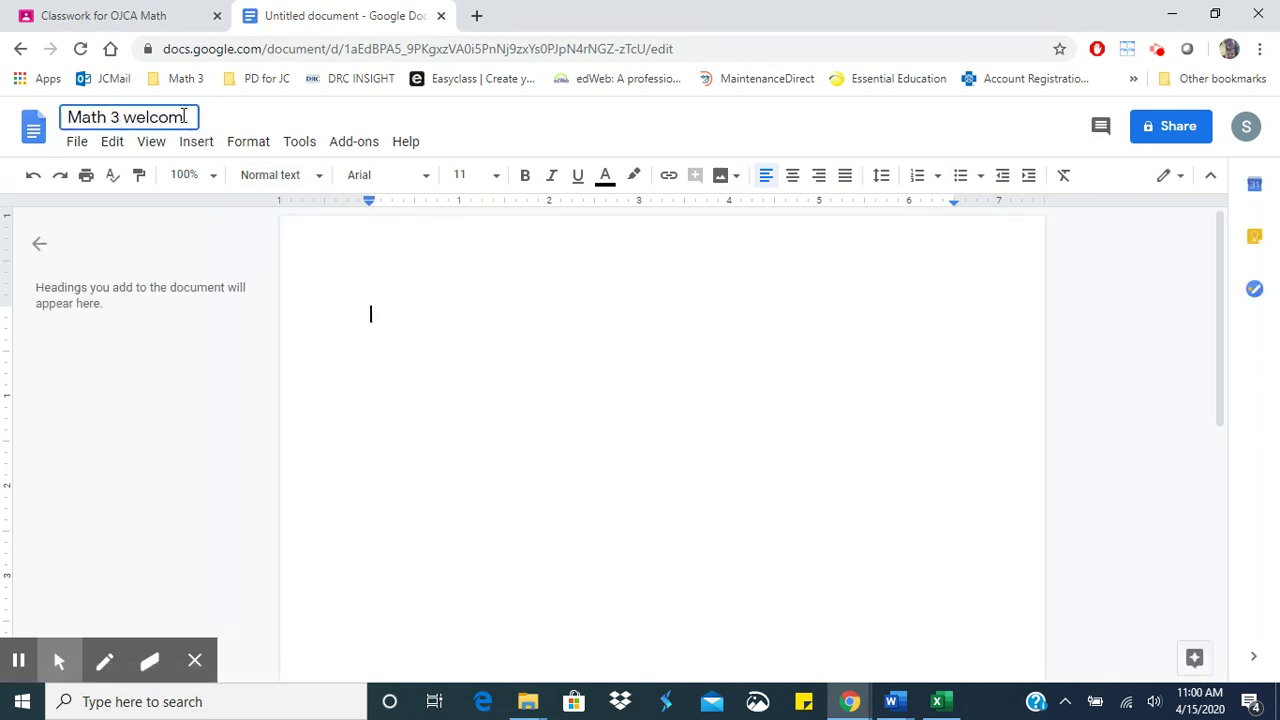
pyautogui.write('e')
pyautogui.press('Return')
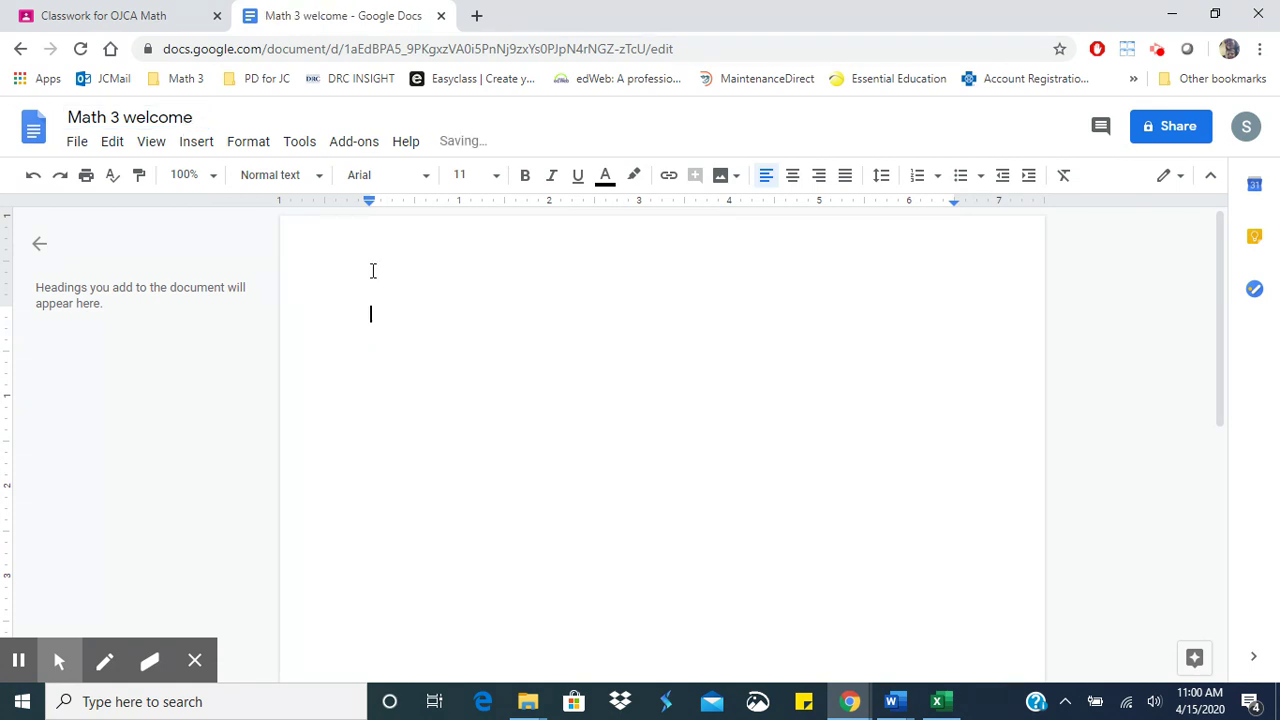
# - Type the greeting 'Hey Everybody!' and close the document, back on Classwork
pyautogui.write('Hey Everybody!')
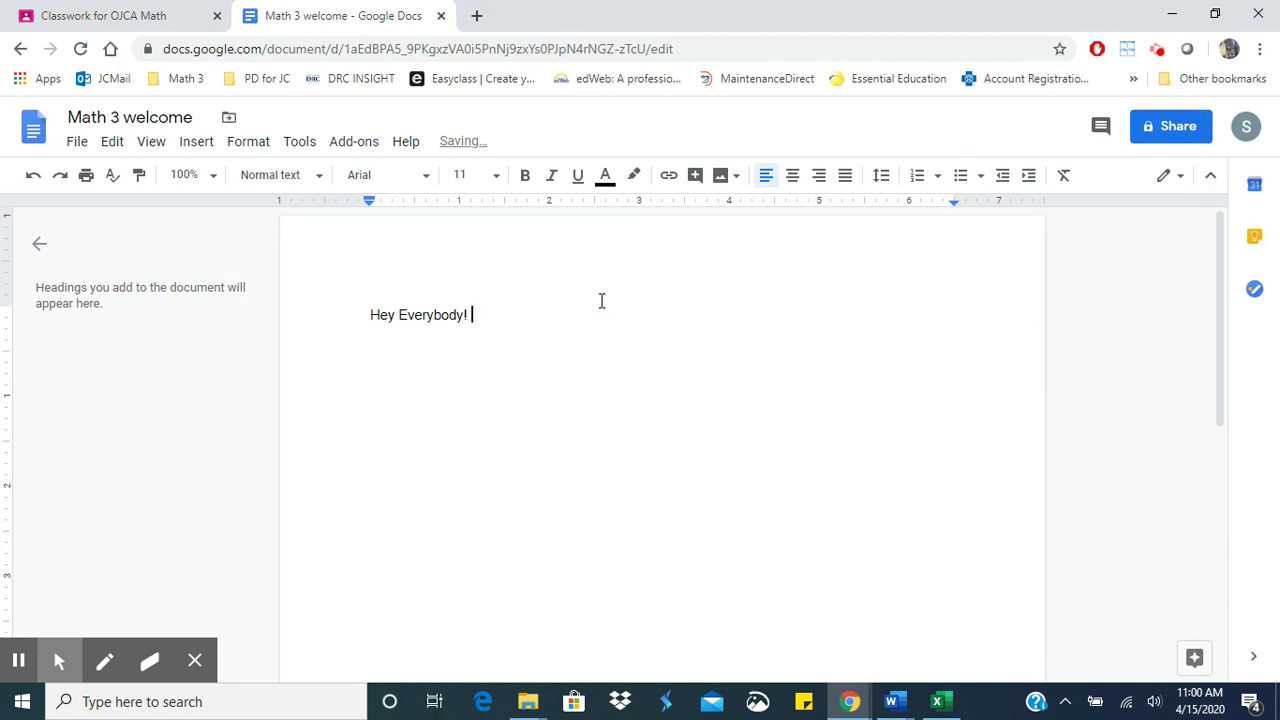
pyautogui.click(441, 16)
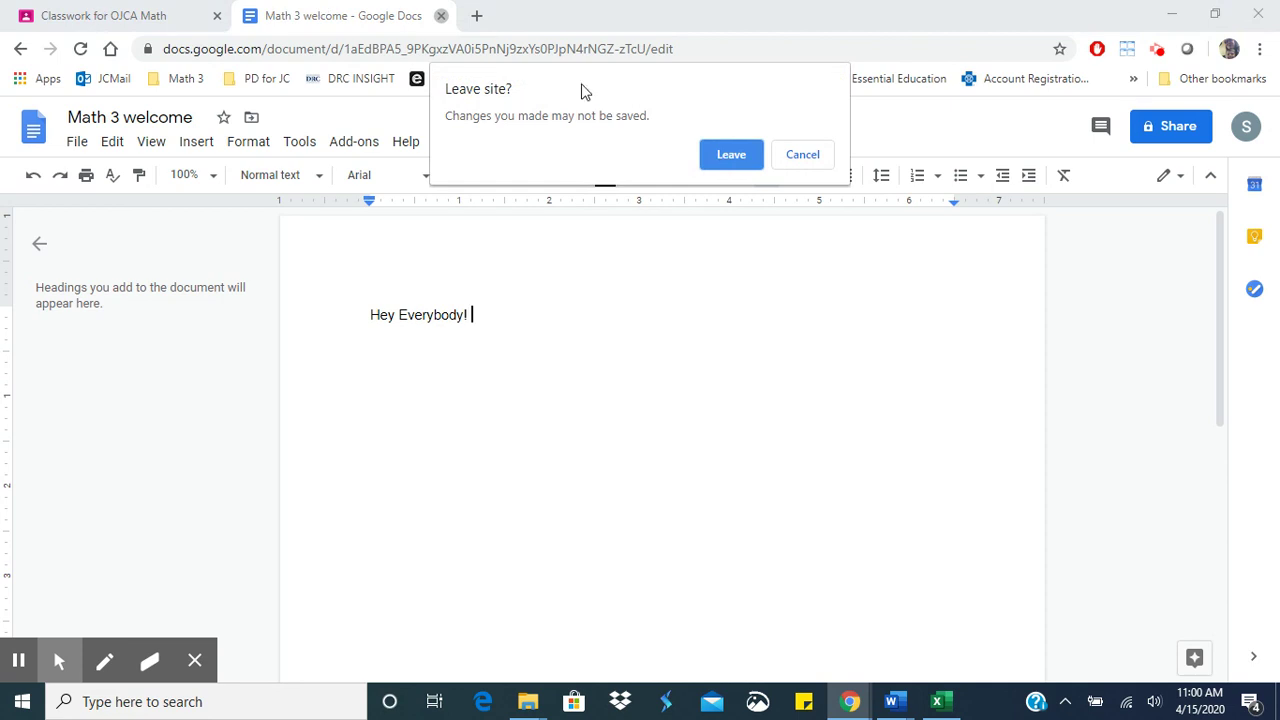
pyautogui.click(797, 168)
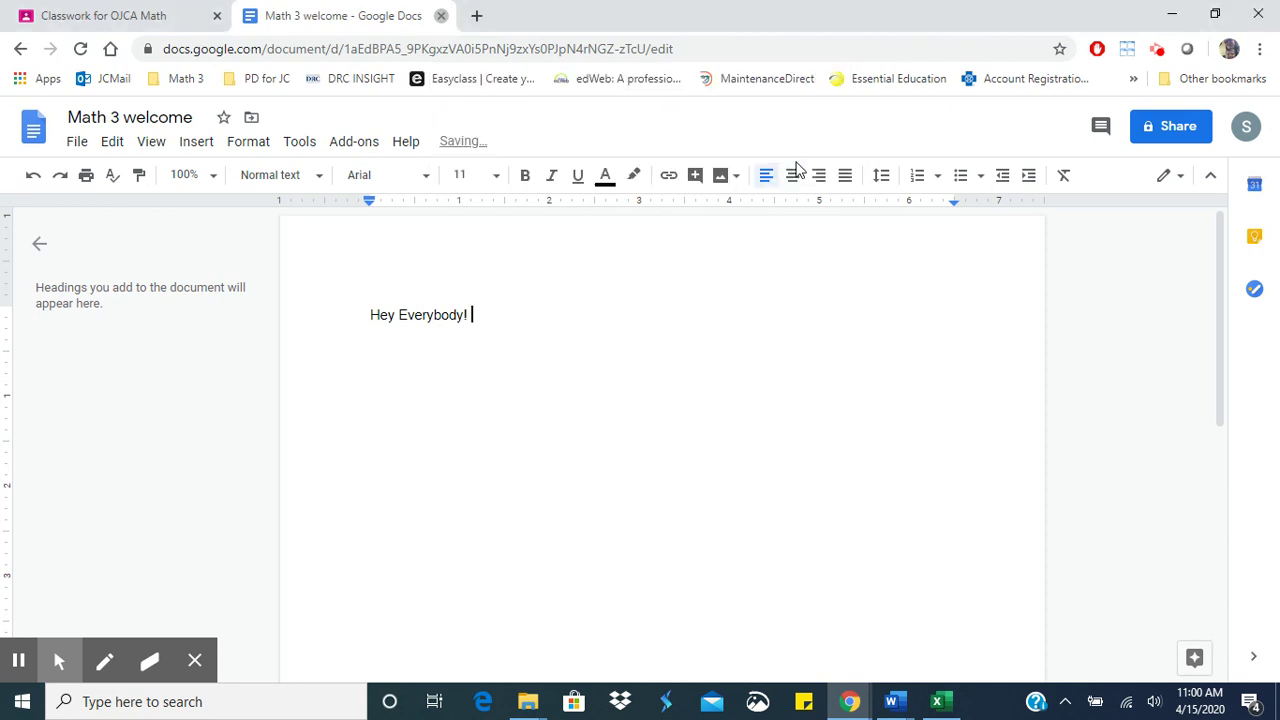
pyautogui.press('Return')
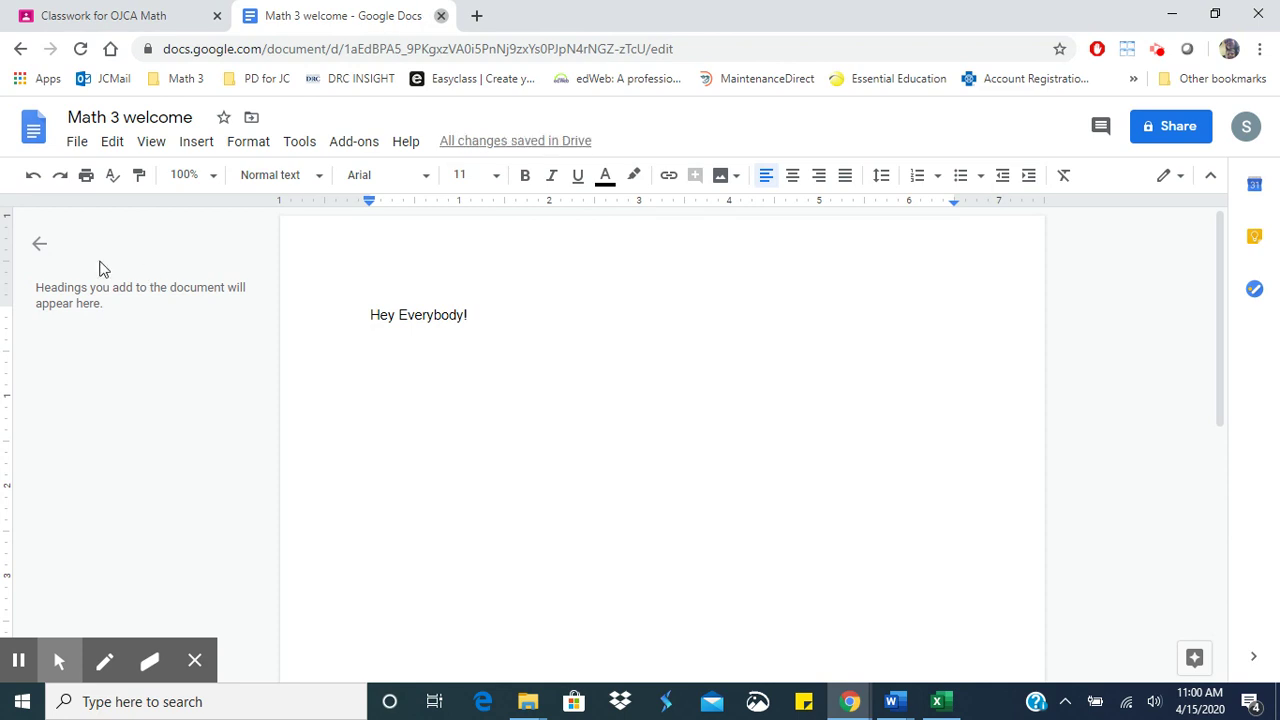
pyautogui.click(441, 16)
pyautogui.click(356, 197)
# - Attach the Math 3 welcome Doc from Drive to a new assignment, set to 'Make a copy for each student'
pyautogui.click(357, 252)
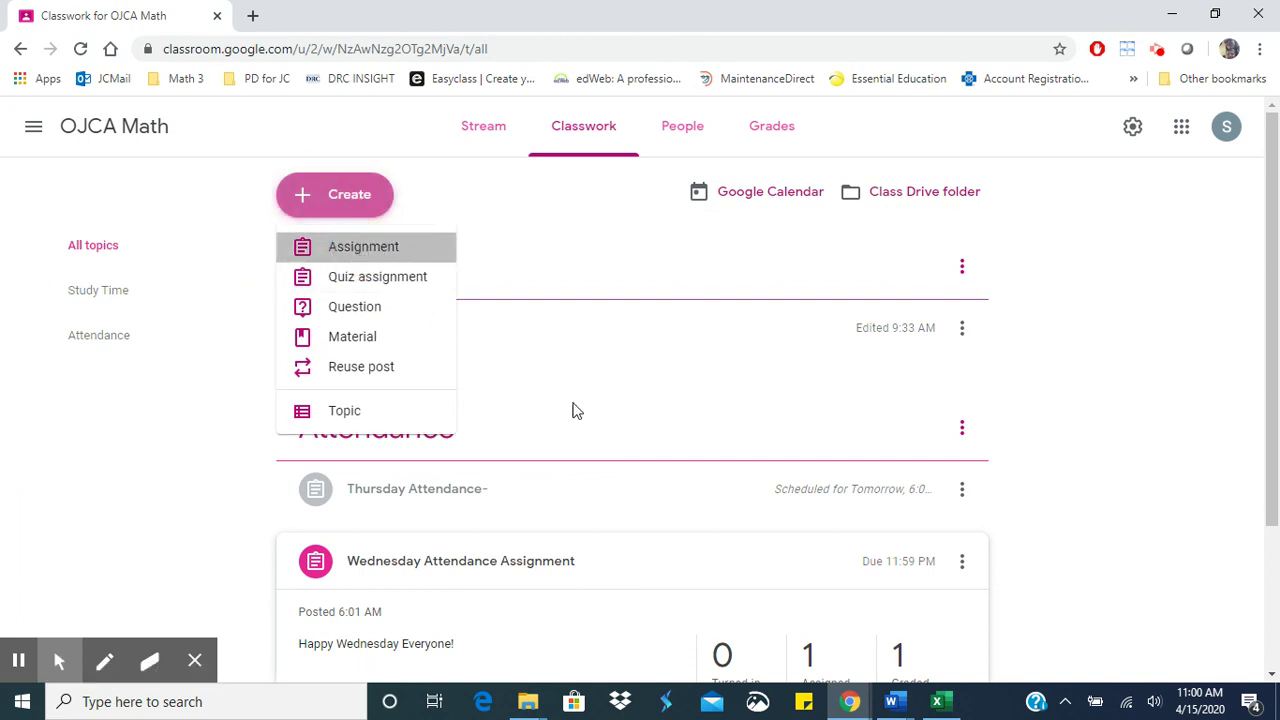
pyautogui.click(115, 400)
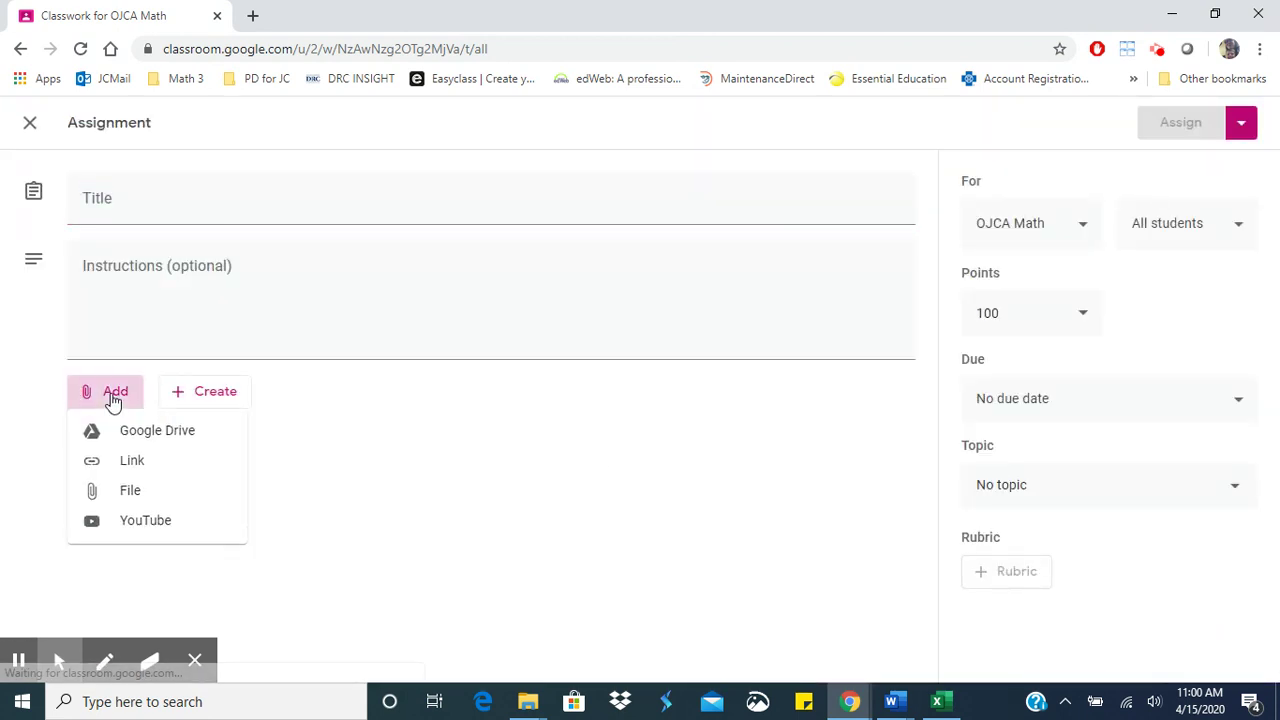
pyautogui.click(188, 434)
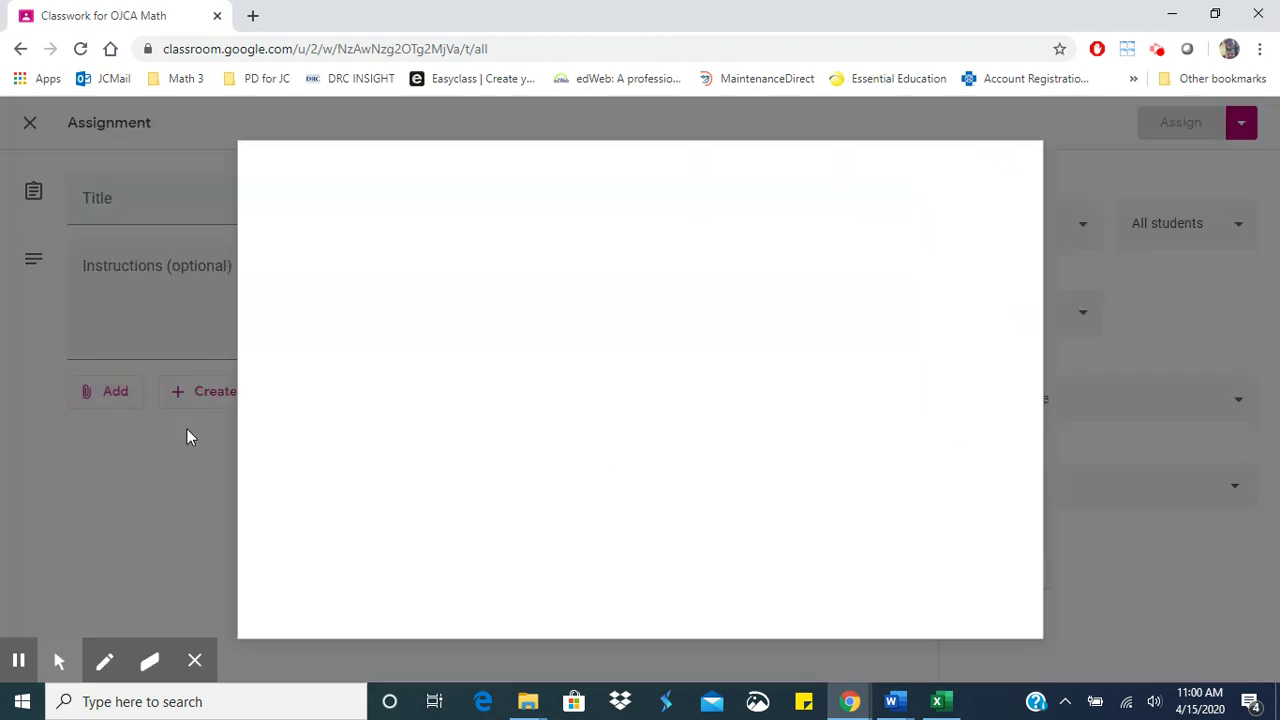
pyautogui.doubleClick(399, 457)
pyautogui.click(745, 468)
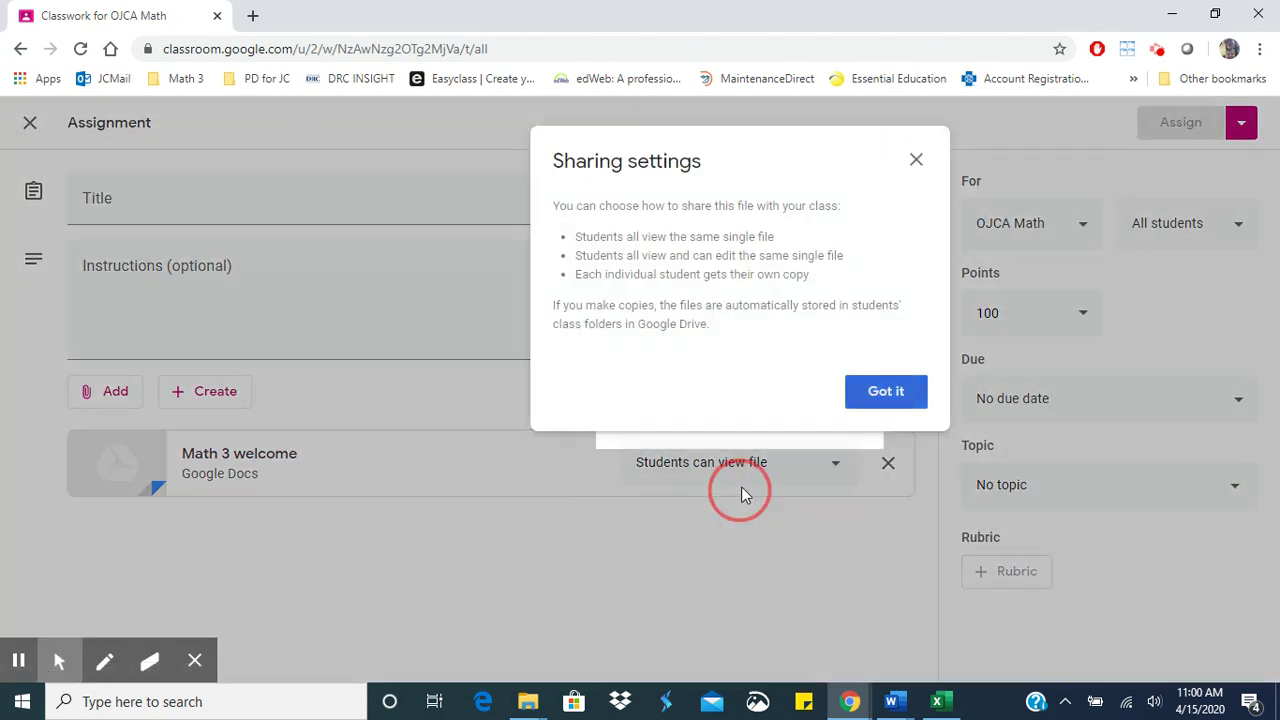
pyautogui.click(885, 393)
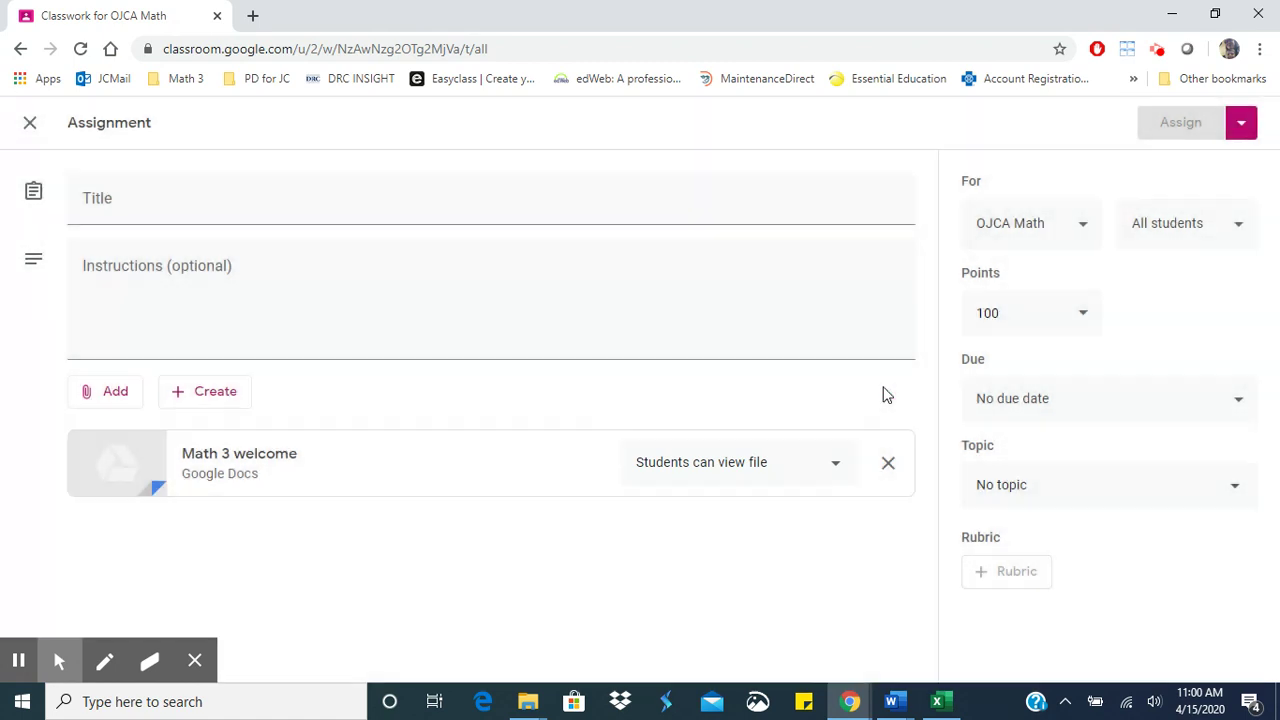
pyautogui.click(787, 468)
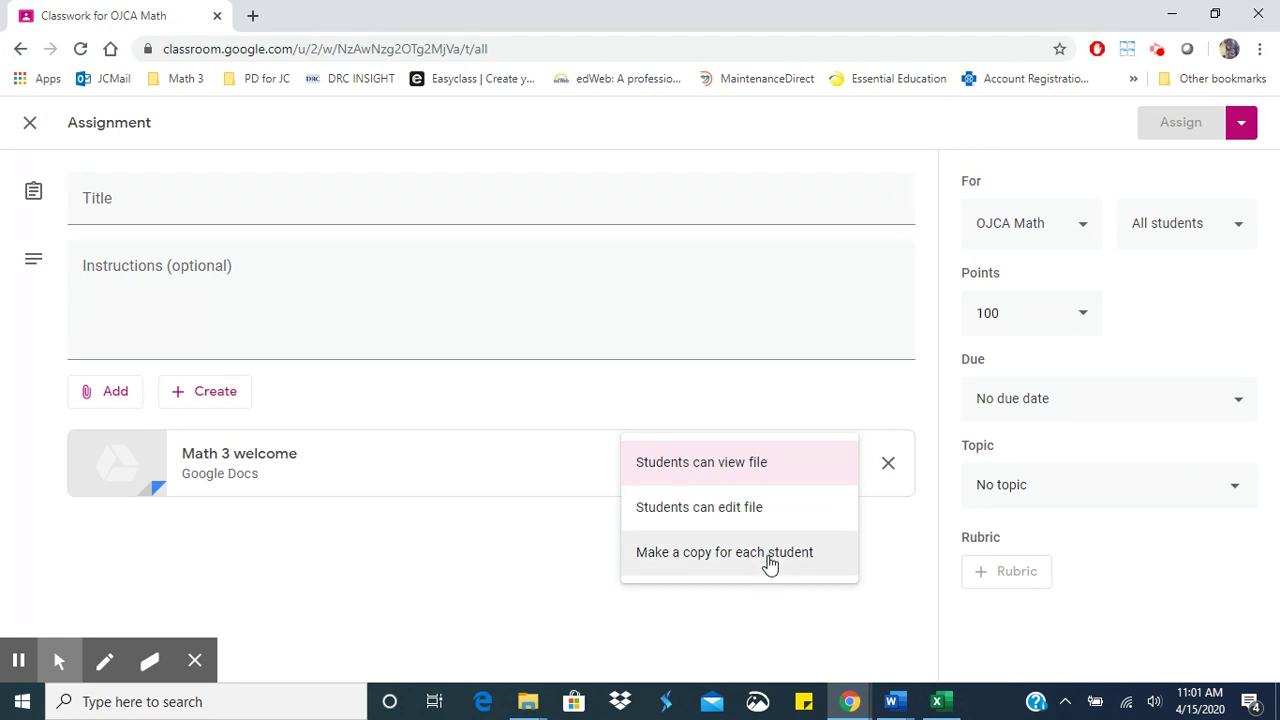
pyautogui.click(770, 553)
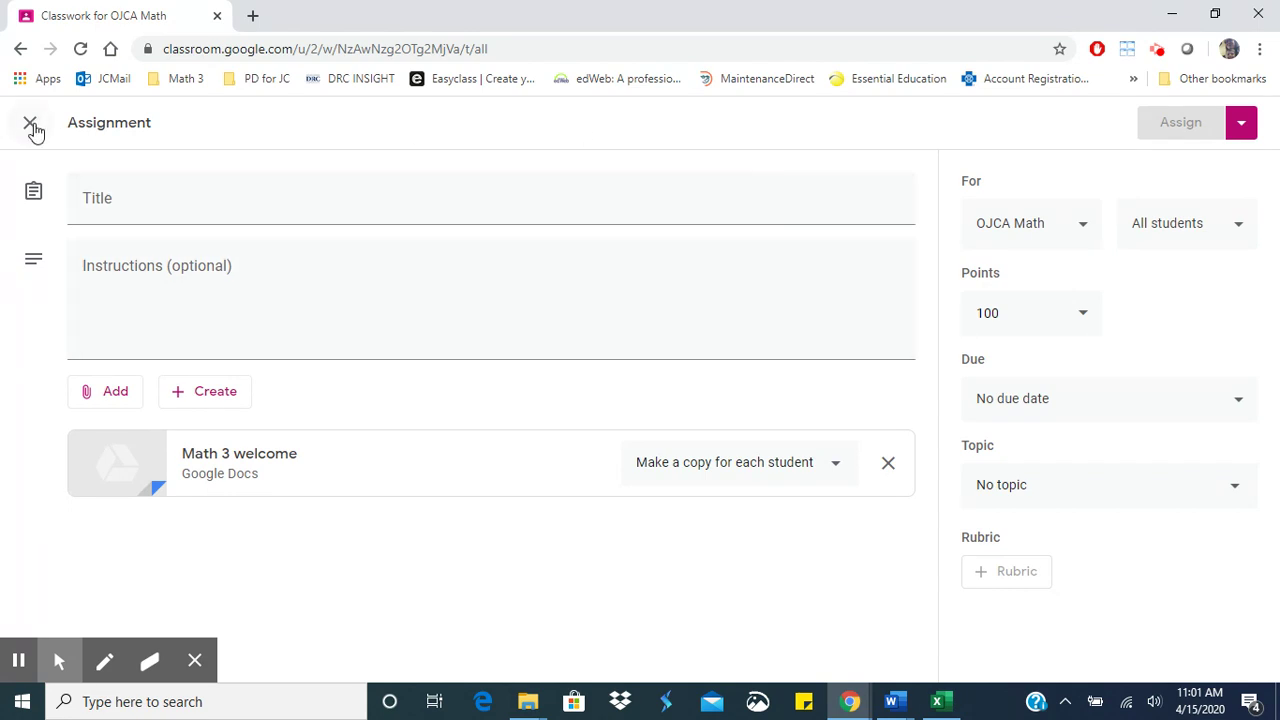
# - Discard the unfinished assignment draft and return to OJCA Math's Classwork page
pyautogui.click(31, 124)
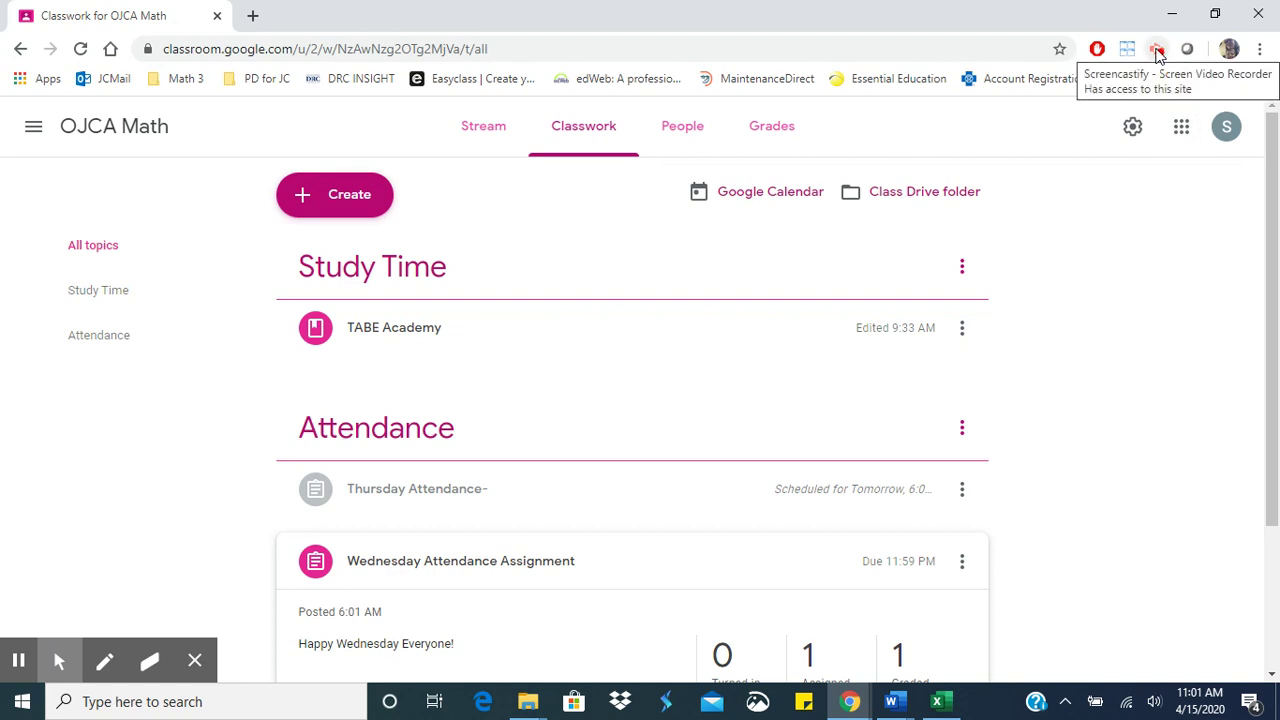
# - Bring up the screen recording controls
pyautogui.click(1157, 50)
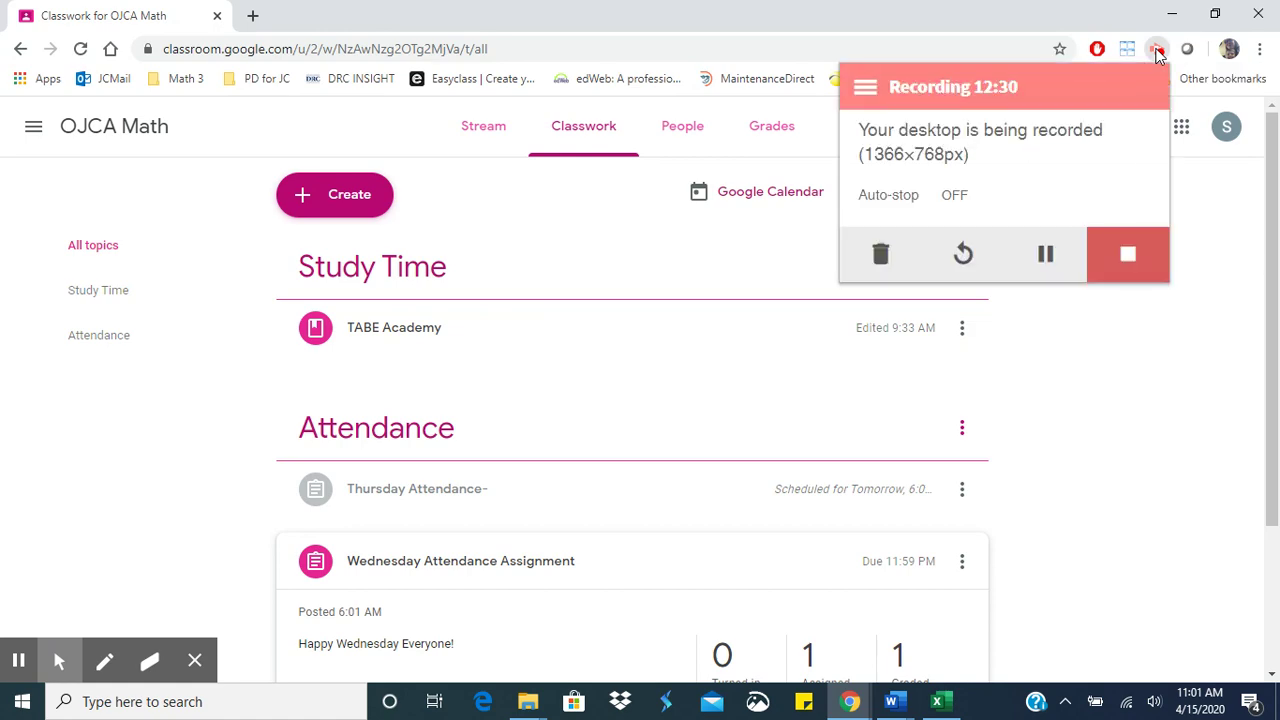